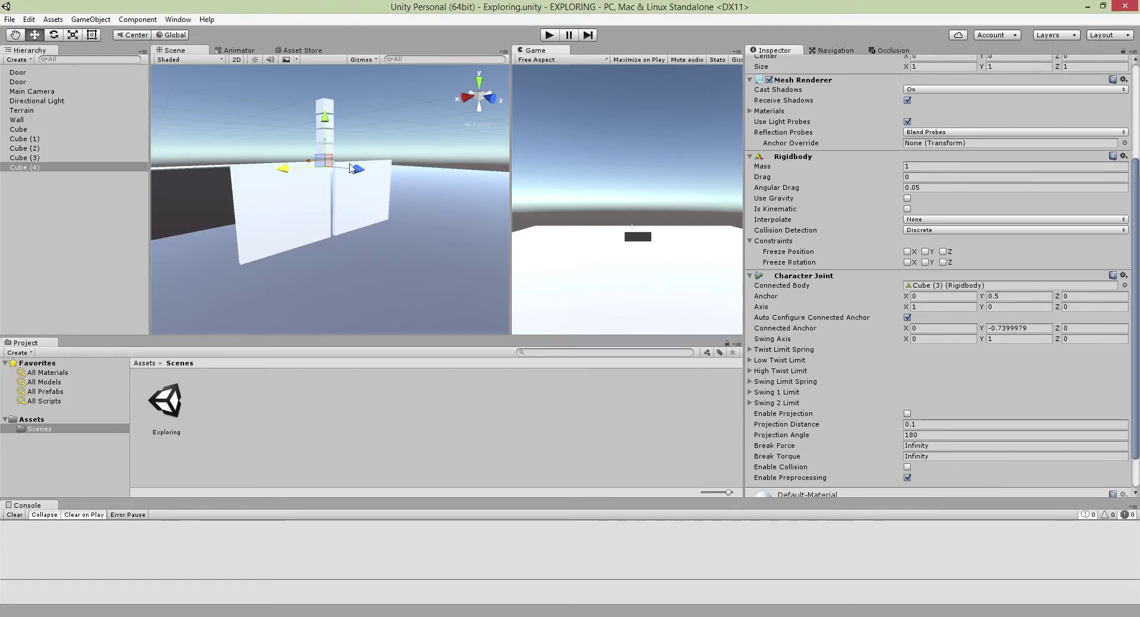
- Examine the two doors and the stacked cubes in the scene, and inspect the first Door's Hinge Joint settings
{"action": "scroll", "coordinate": [398, 189], "scroll_direction": "down", "scroll_amount": 4}
{"action": "scroll", "coordinate": [401, 188], "scroll_direction": "up", "scroll_amount": 6}
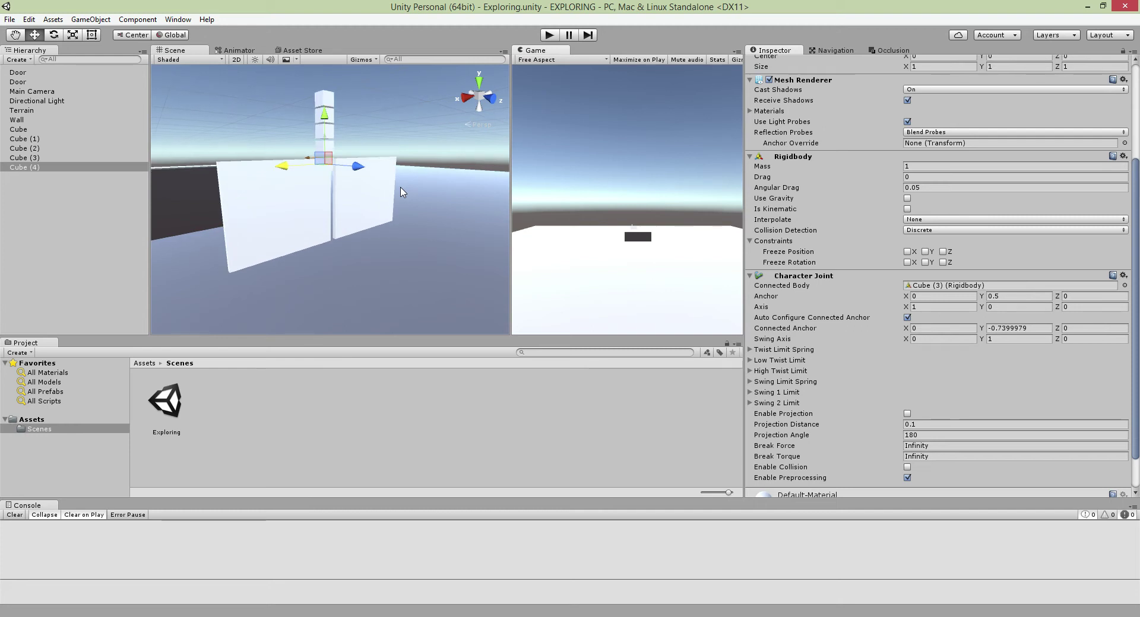
{"action": "scroll", "coordinate": [397, 187], "scroll_direction": "down", "scroll_amount": 2}
{"action": "scroll", "coordinate": [389, 182], "scroll_direction": "up", "scroll_amount": 4}
{"action": "scroll", "coordinate": [380, 220], "scroll_direction": "down", "scroll_amount": 1}
{"action": "right_click_drag", "start_coordinate": [377, 235], "coordinate": [333, 150]}
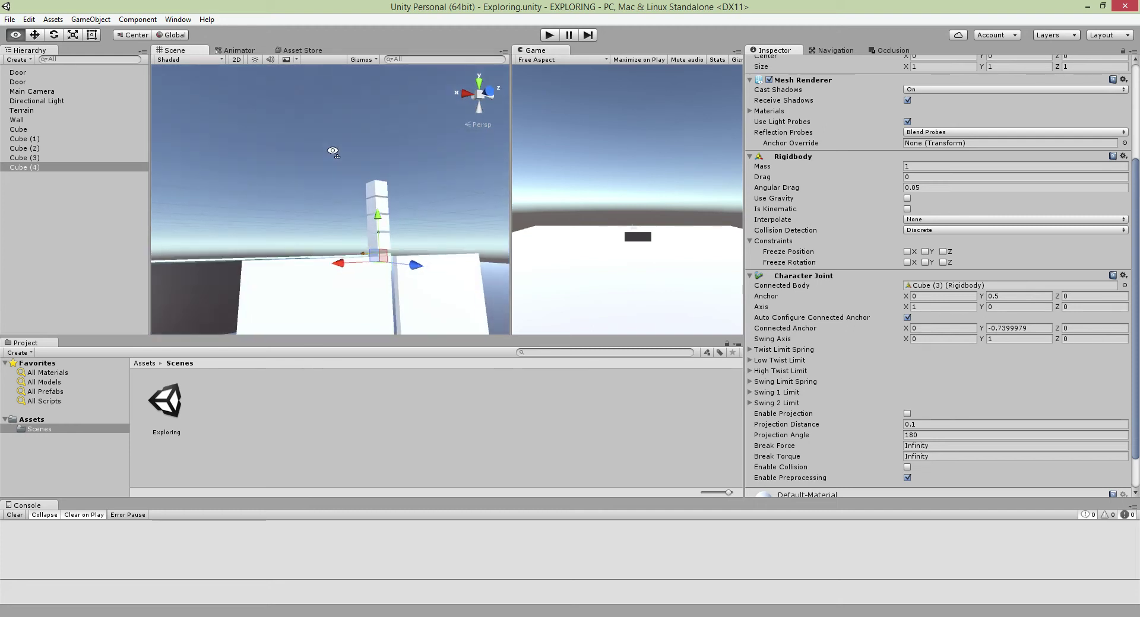
{"action": "left_click", "coordinate": [115, 72]}
{"action": "scroll", "coordinate": [369, 274], "scroll_direction": "down", "scroll_amount": 2}
{"action": "right_click_drag", "start_coordinate": [369, 274], "coordinate": [368, 288]}
{"action": "scroll", "coordinate": [436, 283], "scroll_direction": "down", "scroll_amount": 1}
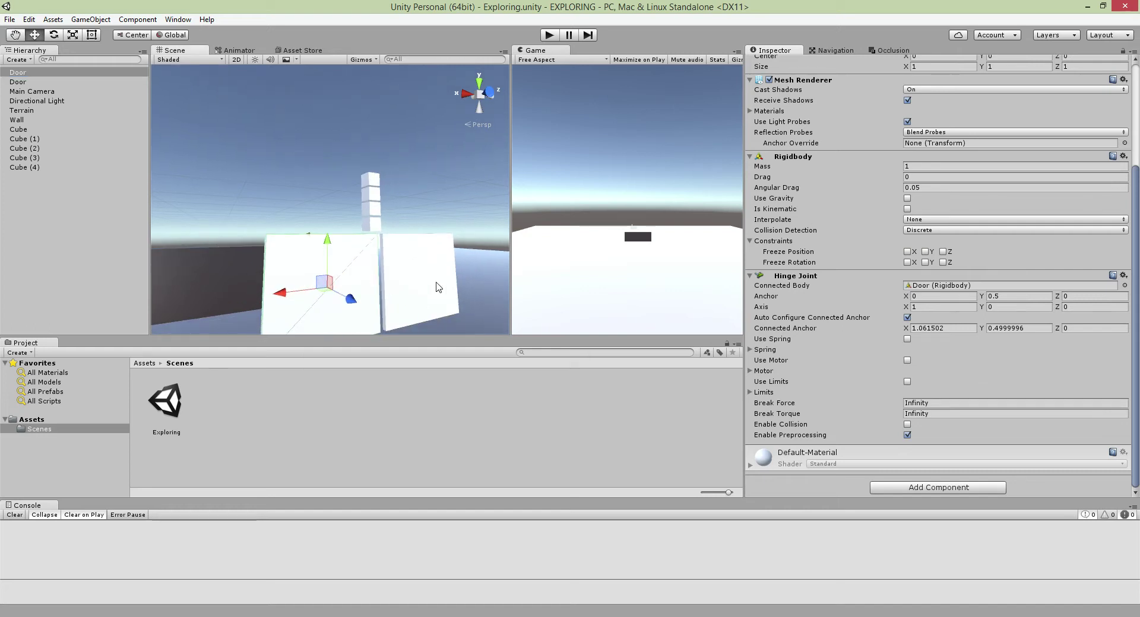
- Inspect the Character Joint and Rigidbody constraints of the top cube and of Cube (3) in the stack
{"action": "left_click", "coordinate": [374, 181]}
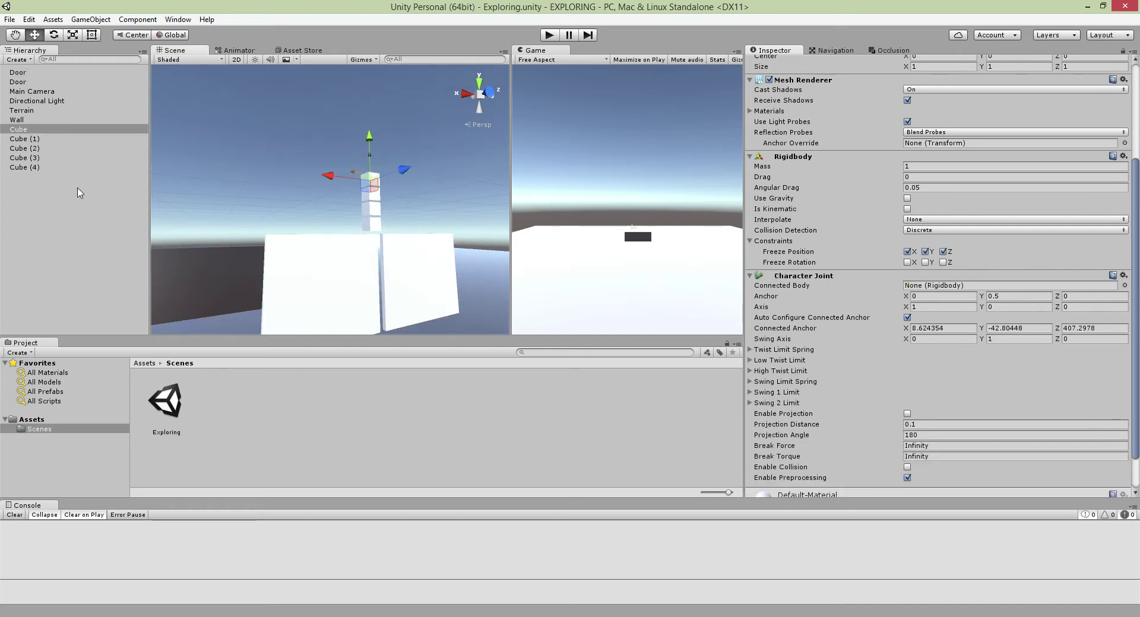
{"action": "left_click", "coordinate": [368, 235]}
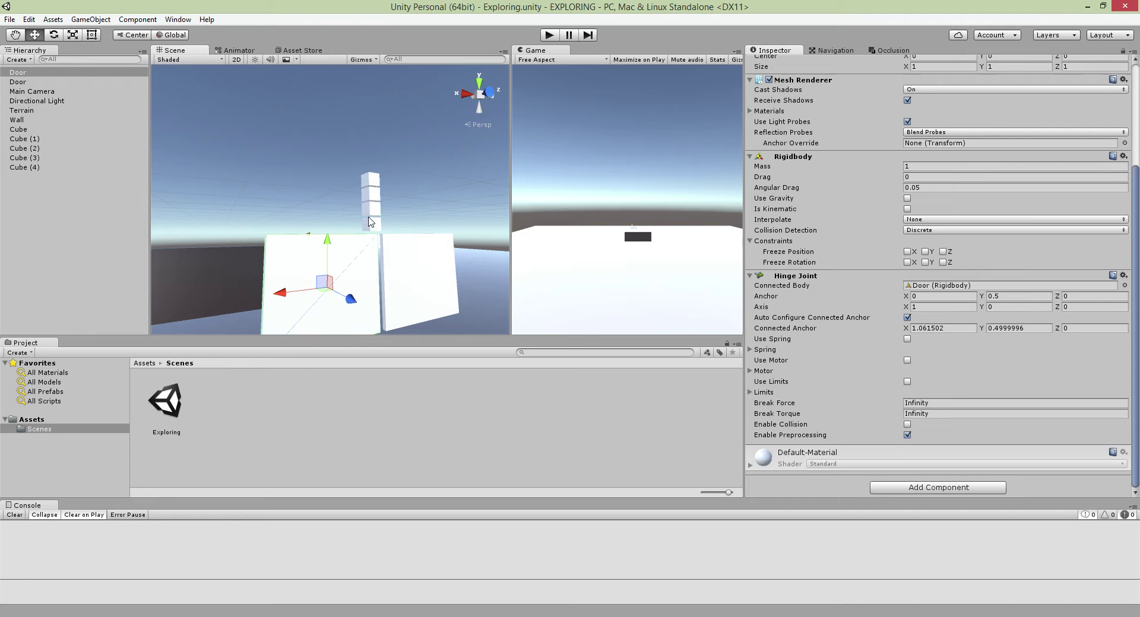
{"action": "left_click", "coordinate": [369, 218]}
{"action": "right_click_drag", "start_coordinate": [269, 226], "coordinate": [326, 240]}
{"action": "left_click_drag", "start_coordinate": [327, 241], "coordinate": [295, 209], "text": "alt"}
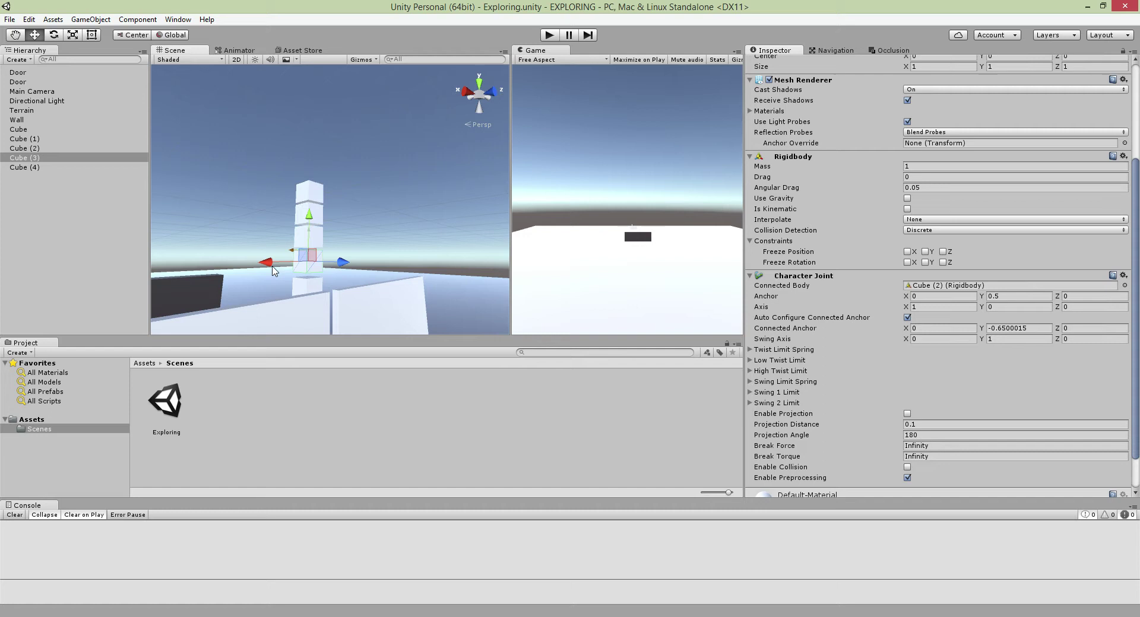
{"action": "right_click_drag", "start_coordinate": [340, 236], "coordinate": [321, 229]}
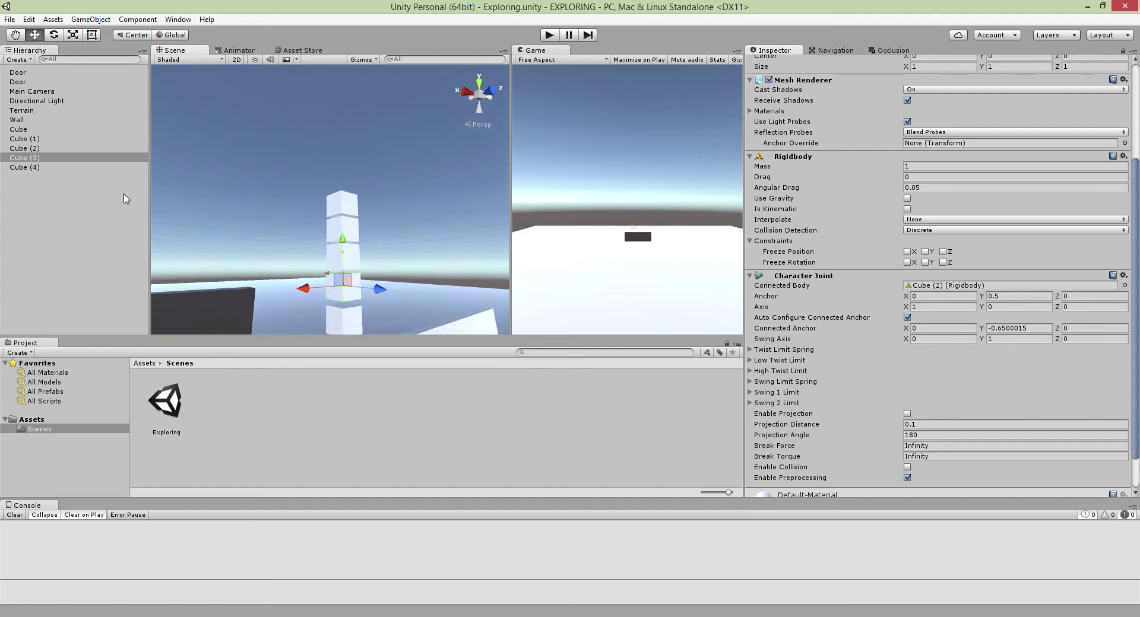
- Expand the Twist Limit Spring and Low Twist Limit settings of Cube (3)'s Character Joint and review its break settings
{"action": "scroll", "coordinate": [834, 339], "scroll_direction": "down", "scroll_amount": 3}
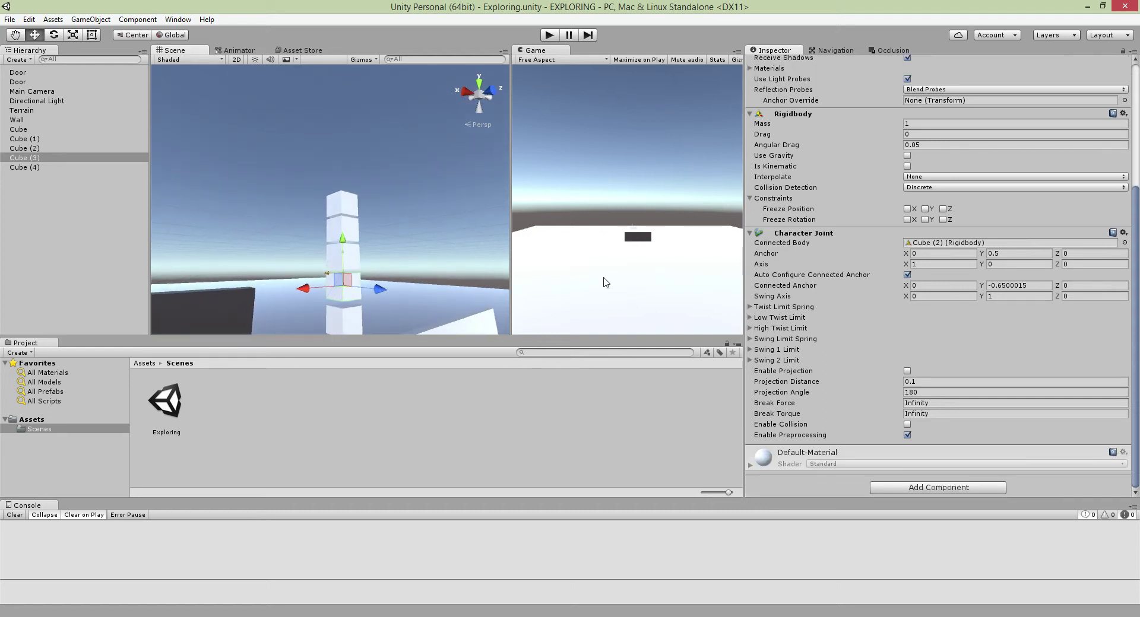
{"action": "left_click", "coordinate": [783, 308]}
{"action": "left_click", "coordinate": [774, 340]}
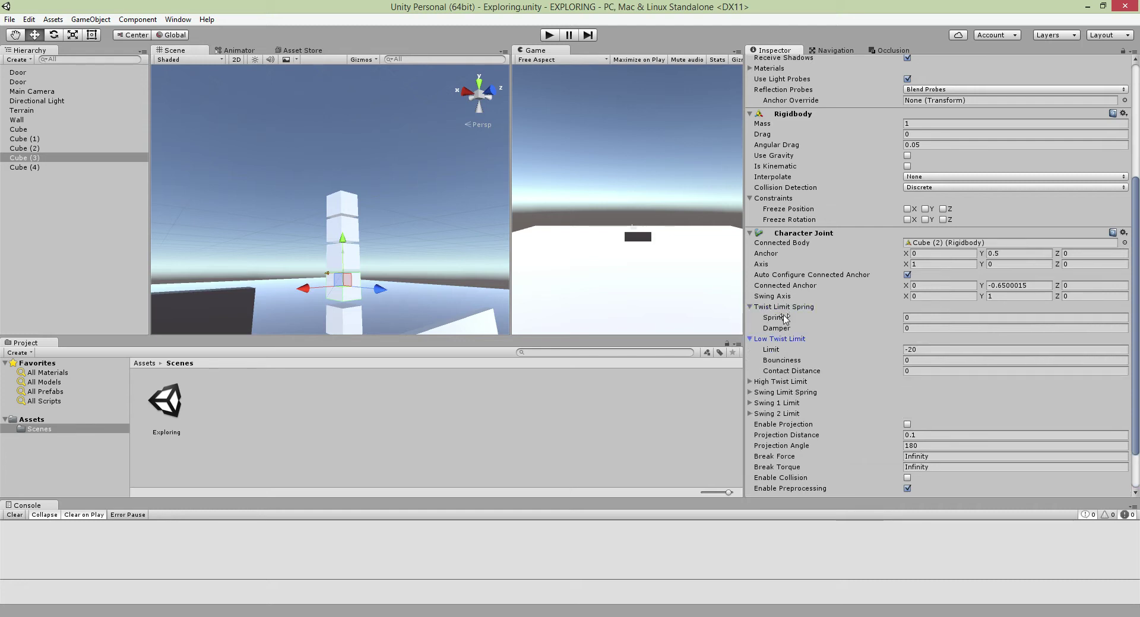
{"action": "scroll", "coordinate": [782, 387], "scroll_direction": "down", "scroll_amount": 3}
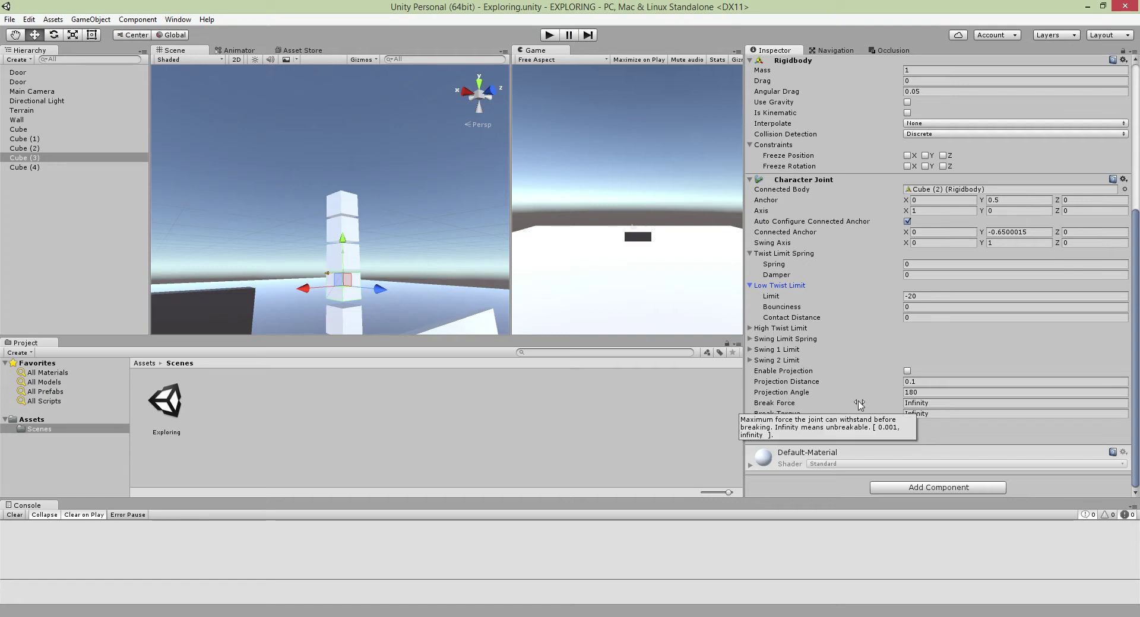
- Play the scene and pull on the cube chain to test how its character joints swing
{"action": "left_click", "coordinate": [550, 35]}
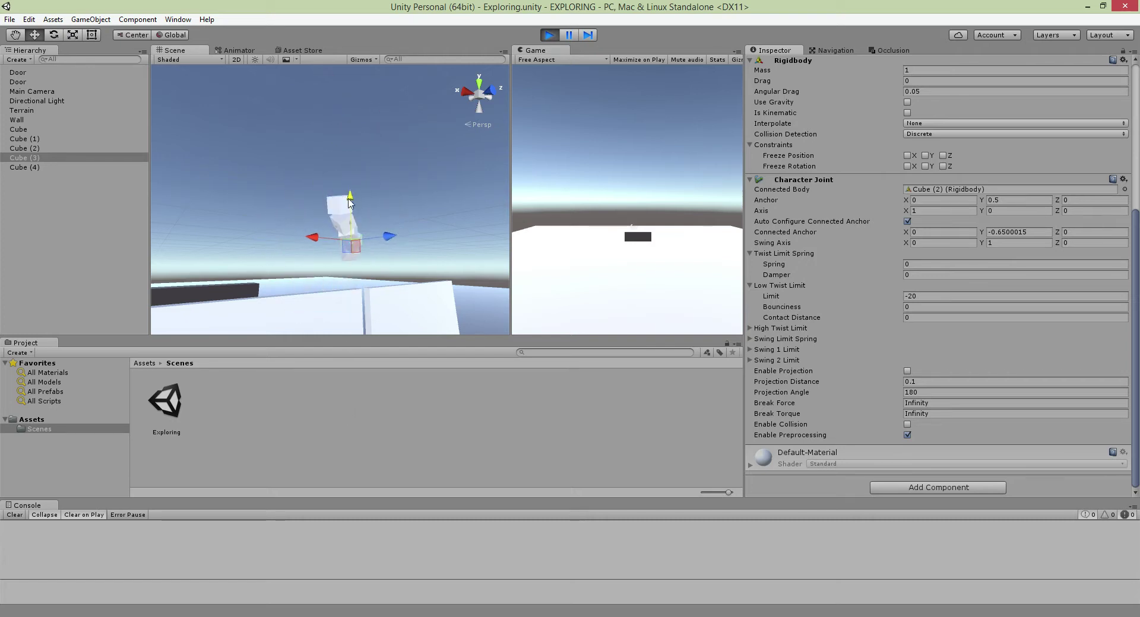
{"action": "left_click", "coordinate": [374, 264]}
{"action": "left_click", "coordinate": [321, 221]}
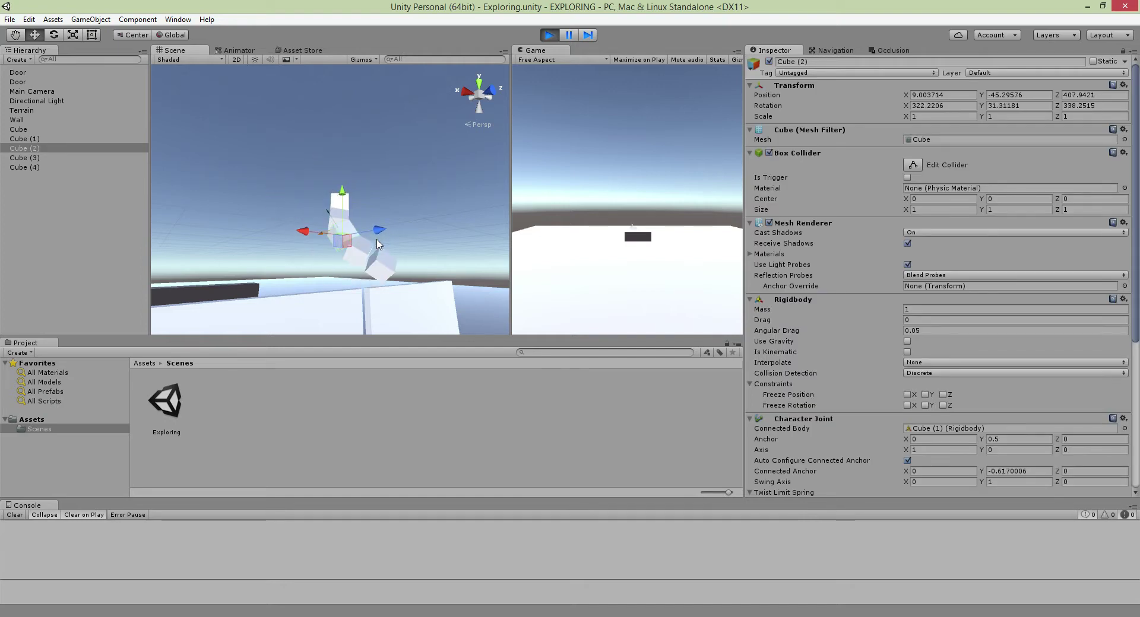
- During play, change the Break Force of Cube (2)'s Character Joint to test detaching the chain, and stop the scene
{"action": "left_click", "coordinate": [56, 152]}
{"action": "scroll", "coordinate": [925, 401], "scroll_direction": "down", "scroll_amount": 10}
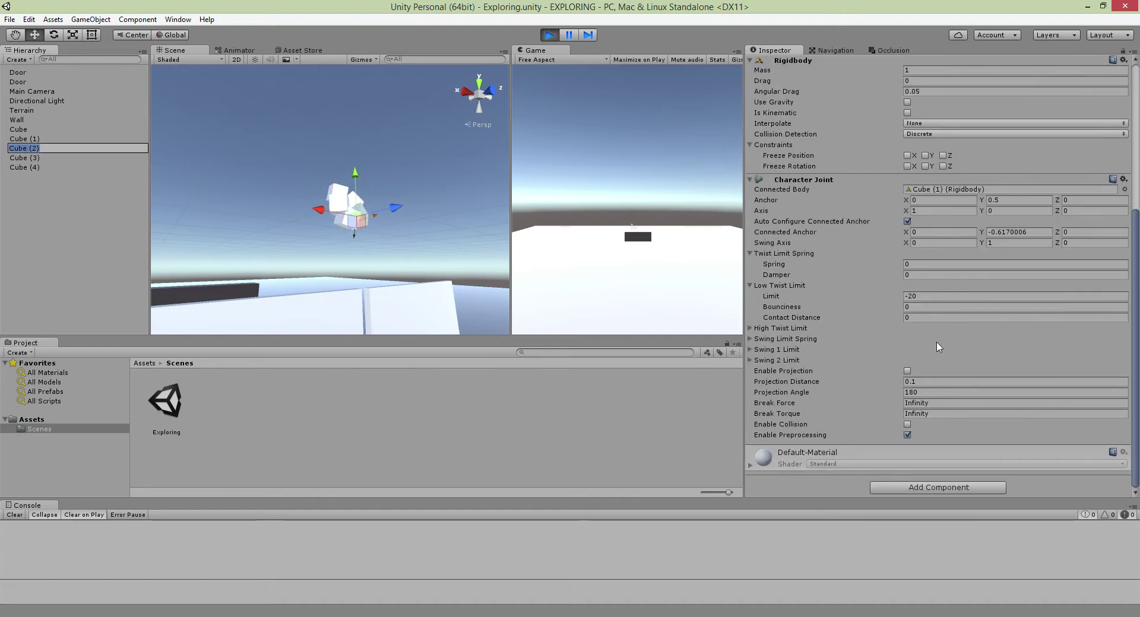
{"action": "left_click", "coordinate": [925, 402]}
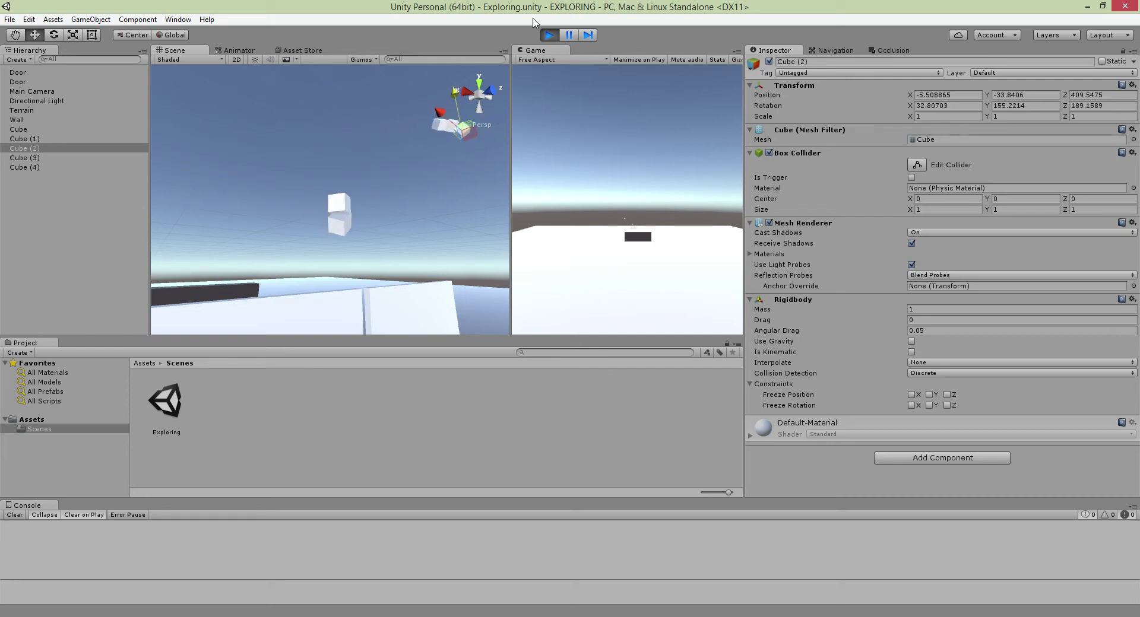
{"action": "left_click", "coordinate": [549, 35]}
{"action": "scroll", "coordinate": [815, 260], "scroll_direction": "down", "scroll_amount": 8}
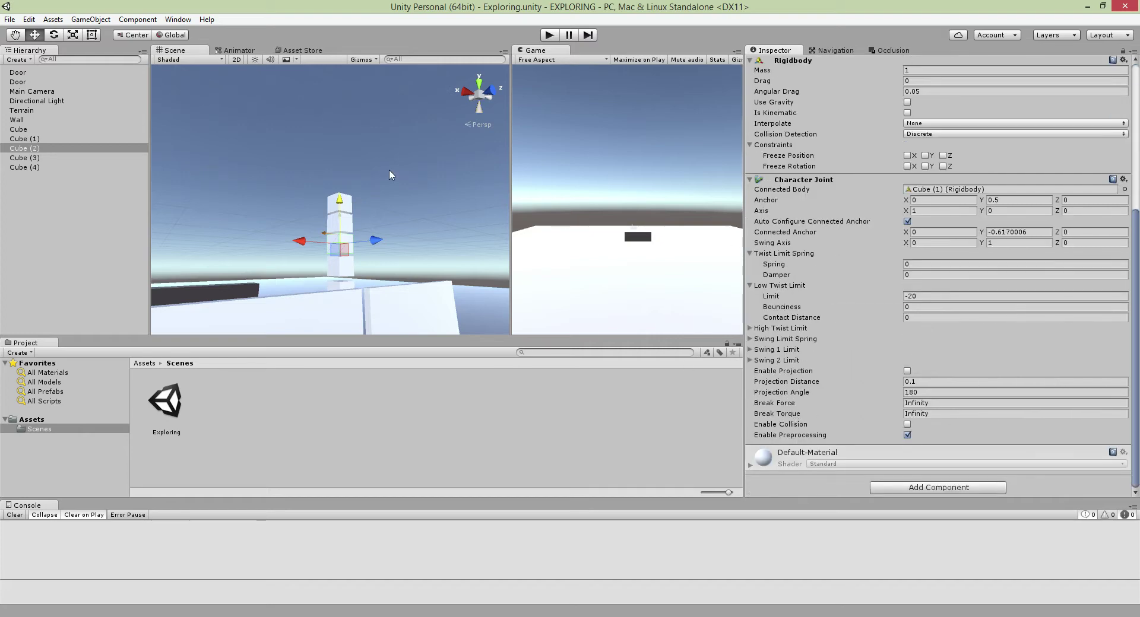
- Play the scene and move the second Door in several directions to test the hinge joint between the two doors
{"action": "scroll", "coordinate": [339, 217], "scroll_direction": "down", "scroll_amount": 5}
{"action": "scroll", "coordinate": [304, 280], "scroll_direction": "down", "scroll_amount": 2}
{"action": "right_click_drag", "start_coordinate": [367, 220], "coordinate": [305, 209]}
{"action": "scroll", "coordinate": [304, 280], "scroll_direction": "up", "scroll_amount": 2}
{"action": "left_click", "coordinate": [339, 207]}
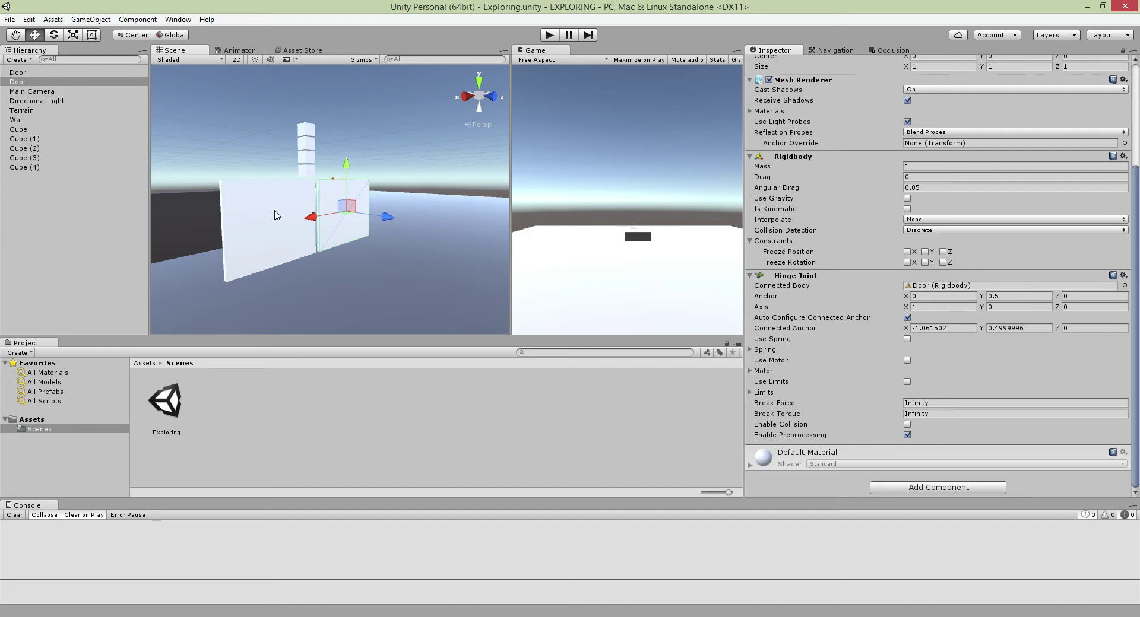
{"action": "left_click", "coordinate": [549, 35]}
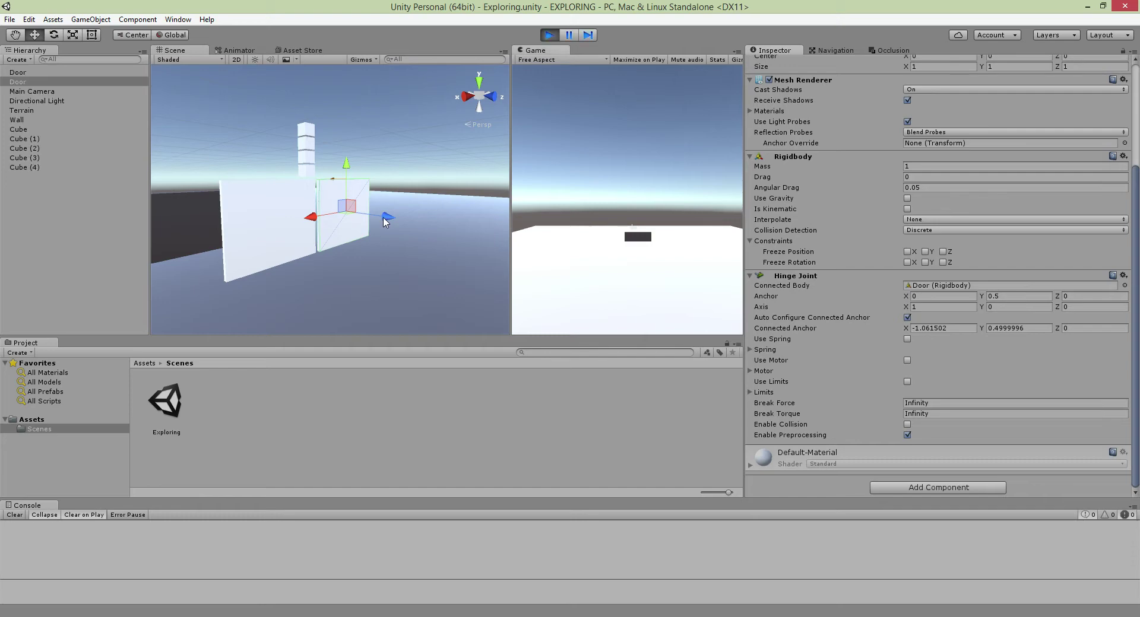
{"action": "left_click_drag", "start_coordinate": [374, 216], "coordinate": [347, 213]}
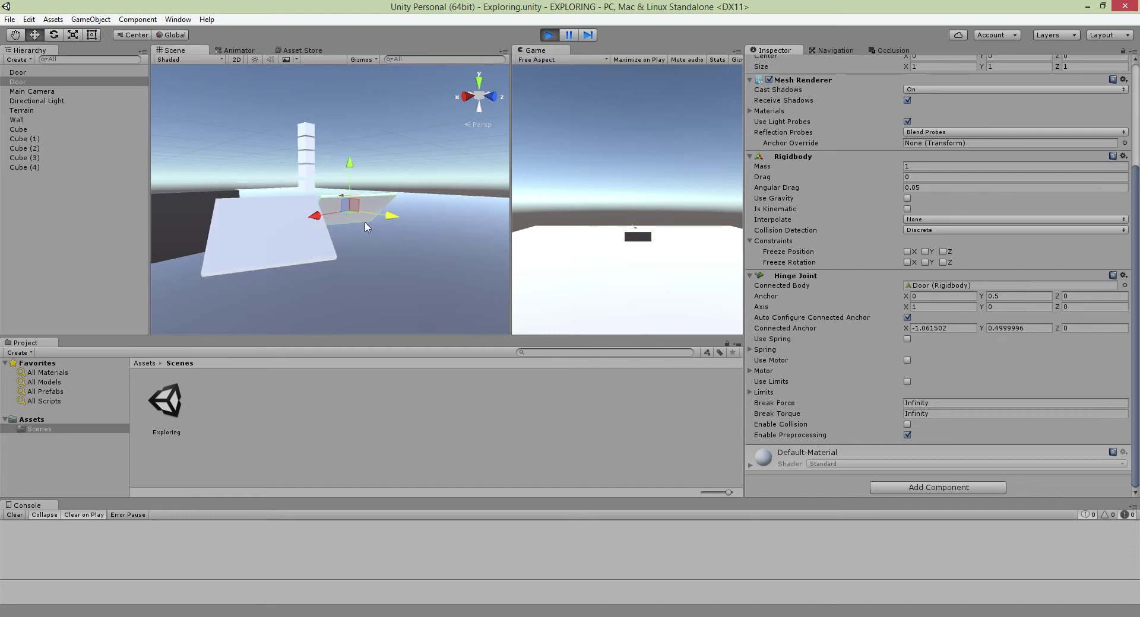
{"action": "left_click", "coordinate": [341, 210]}
{"action": "left_click", "coordinate": [342, 210]}
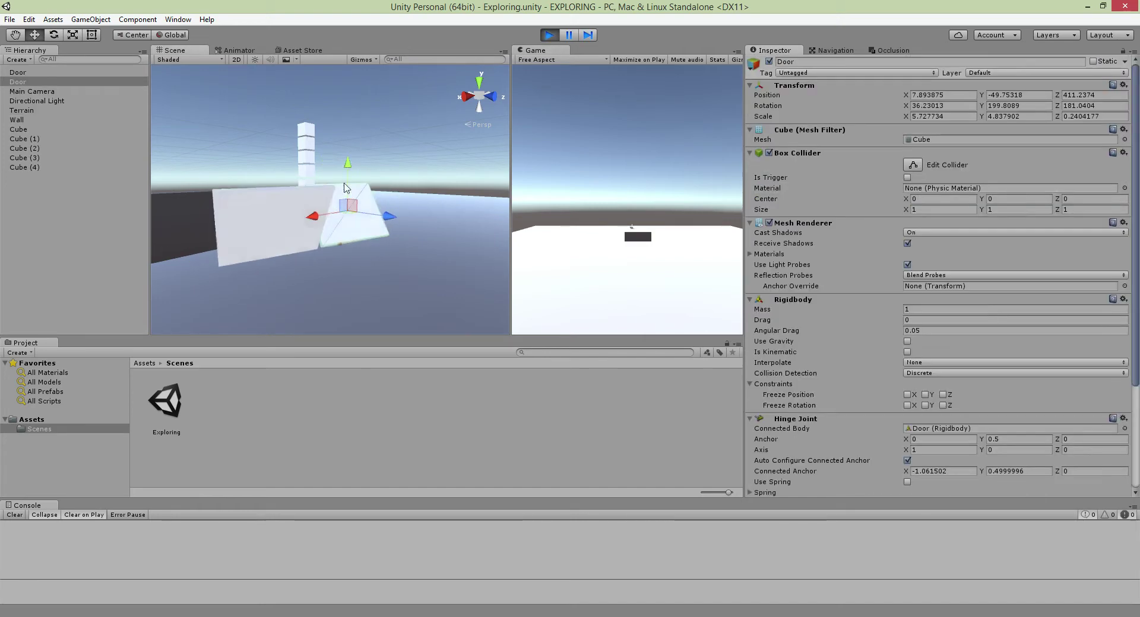
{"action": "left_click_drag", "start_coordinate": [356, 161], "coordinate": [348, 137]}
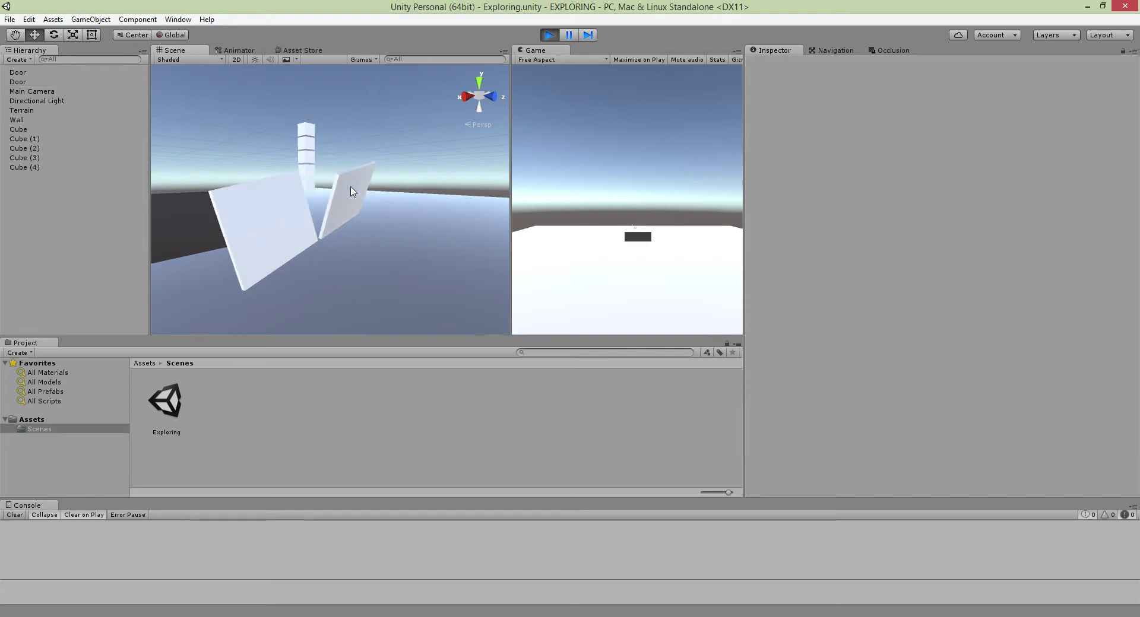
{"action": "left_click", "coordinate": [350, 189]}
{"action": "left_click", "coordinate": [359, 176]}
{"action": "left_click", "coordinate": [348, 140]}
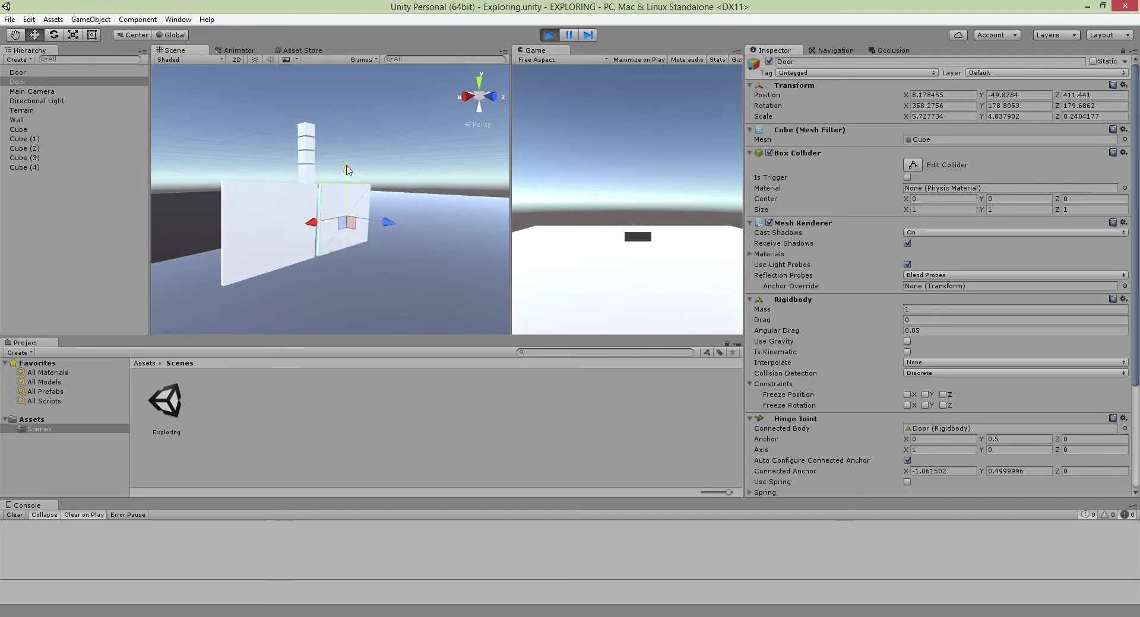
{"action": "left_click", "coordinate": [349, 226]}
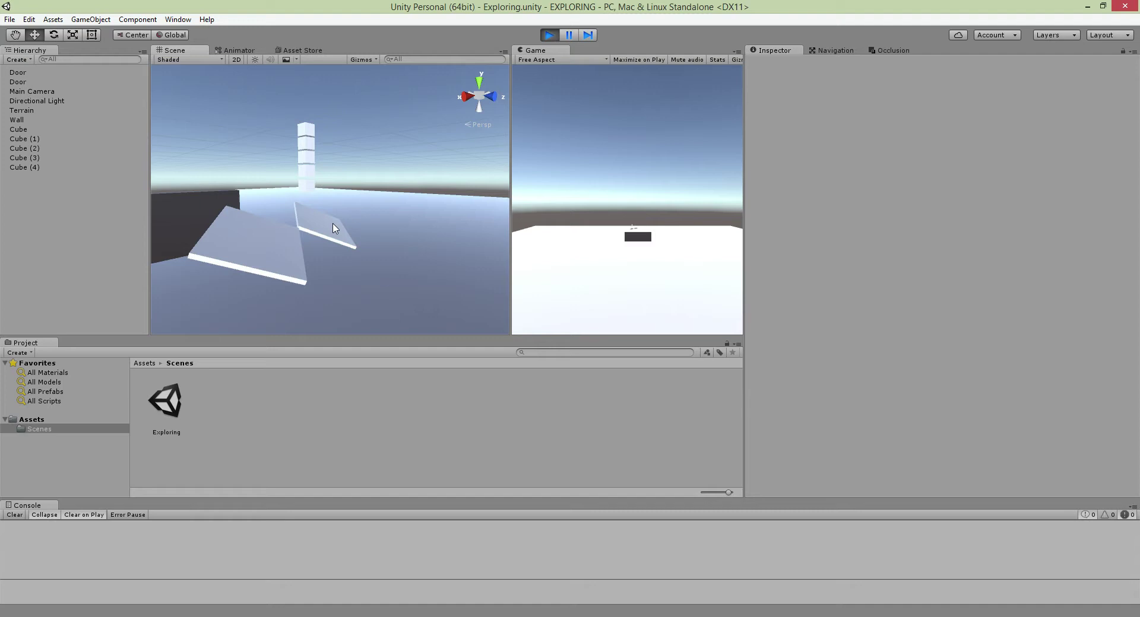
{"action": "left_click", "coordinate": [344, 232]}
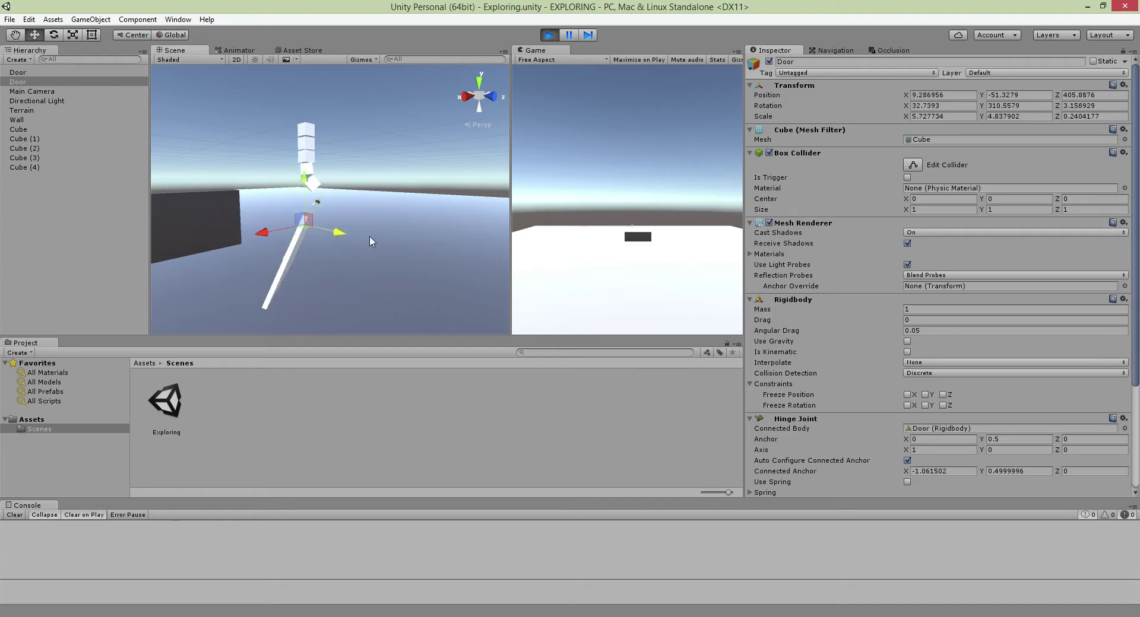
{"action": "left_click_drag", "start_coordinate": [330, 232], "coordinate": [465, 226]}
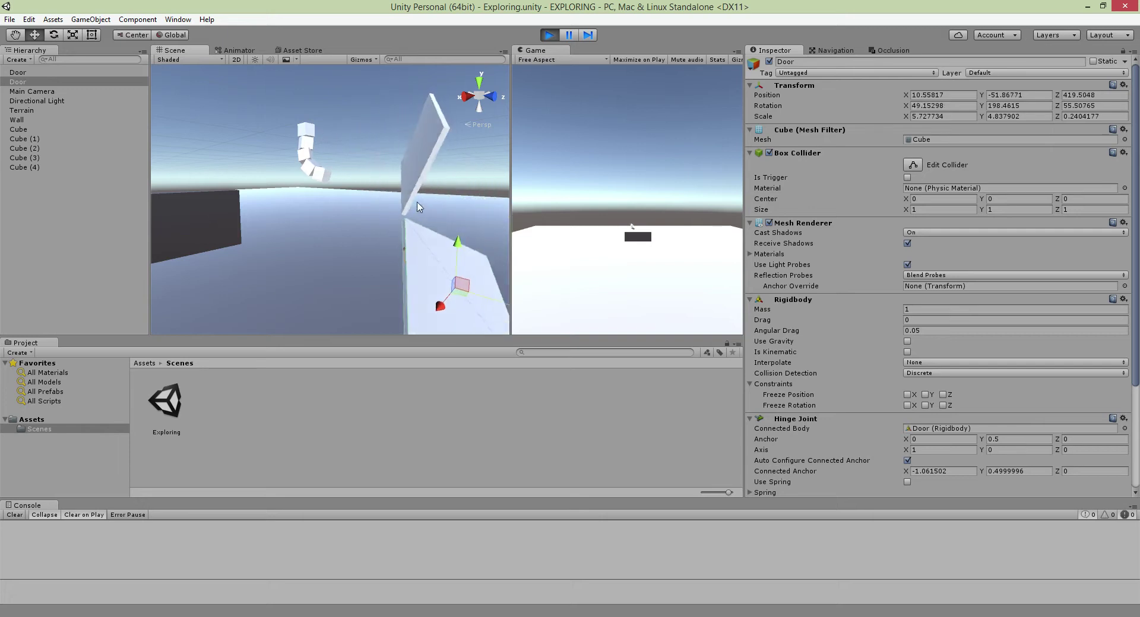
- Pull the end cube, Cube (4), around to test the flexibility of the character joint chain, and stop the scene
{"action": "left_click", "coordinate": [322, 171]}
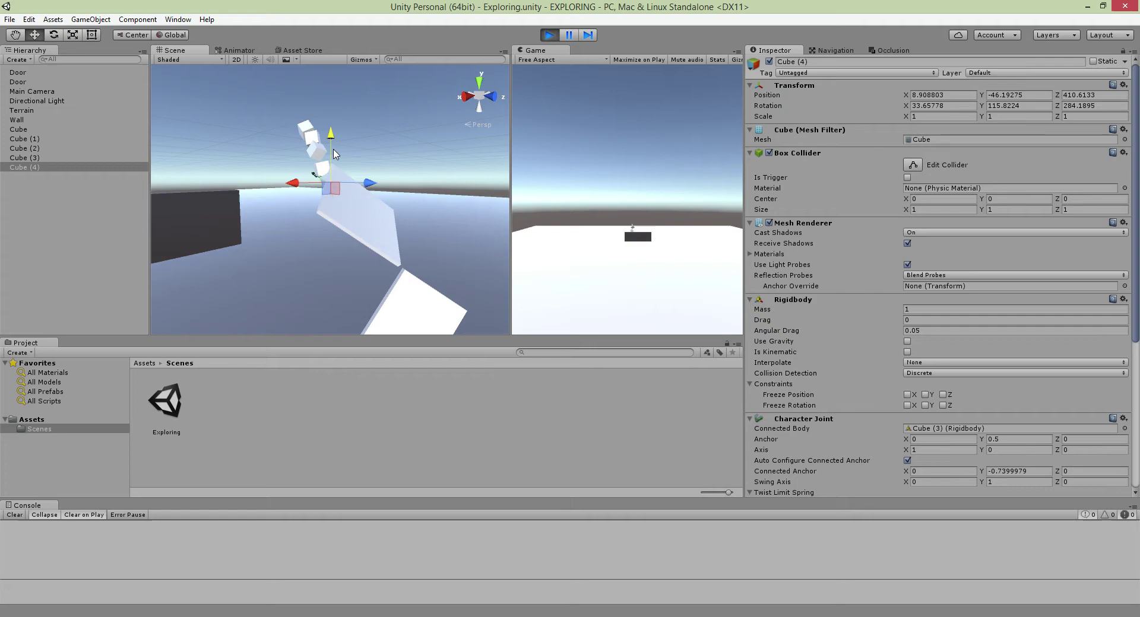
{"action": "left_click", "coordinate": [308, 196]}
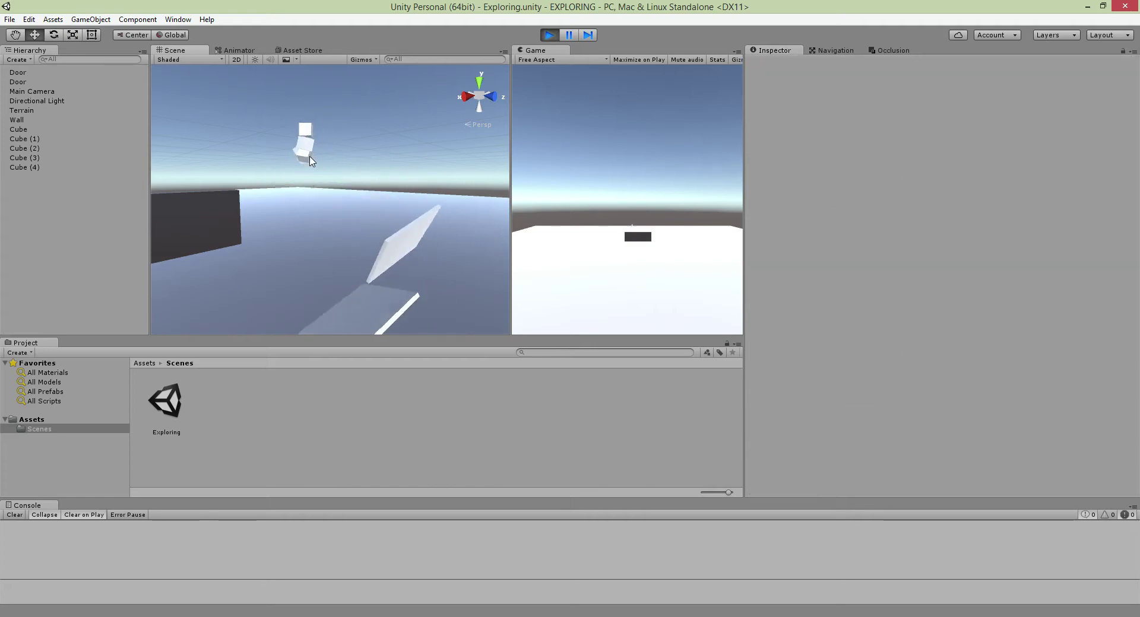
{"action": "left_click", "coordinate": [311, 153]}
{"action": "right_click_drag", "start_coordinate": [323, 192], "coordinate": [323, 189]}
{"action": "left_click", "coordinate": [321, 188]}
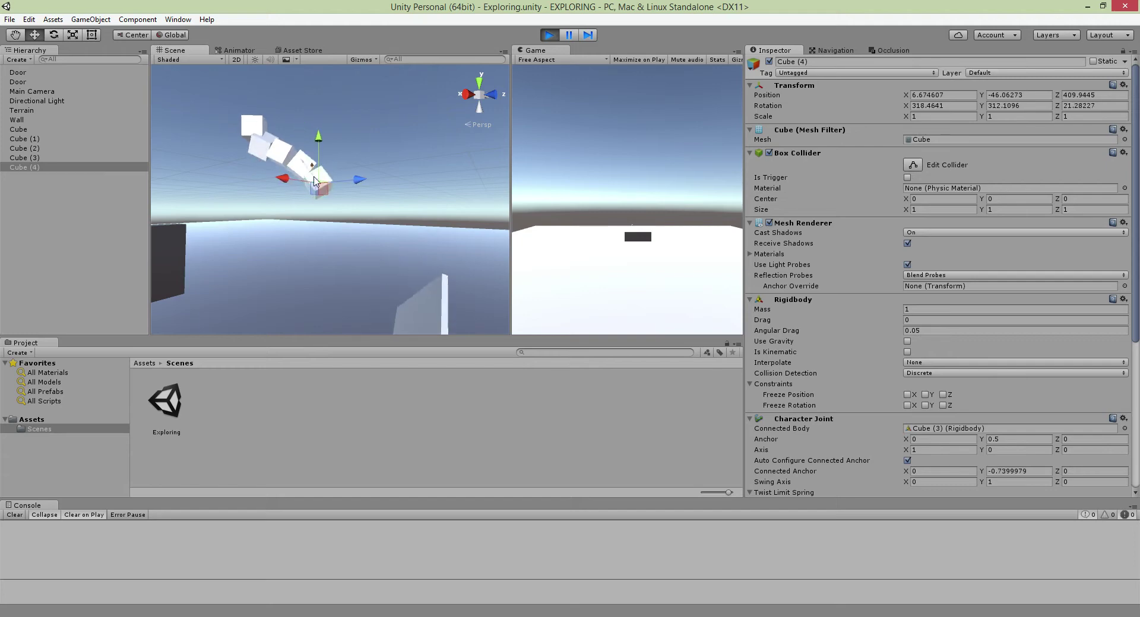
{"action": "left_click", "coordinate": [316, 185]}
{"action": "left_click", "coordinate": [310, 178]}
{"action": "left_click", "coordinate": [306, 172]}
{"action": "left_click", "coordinate": [309, 176]}
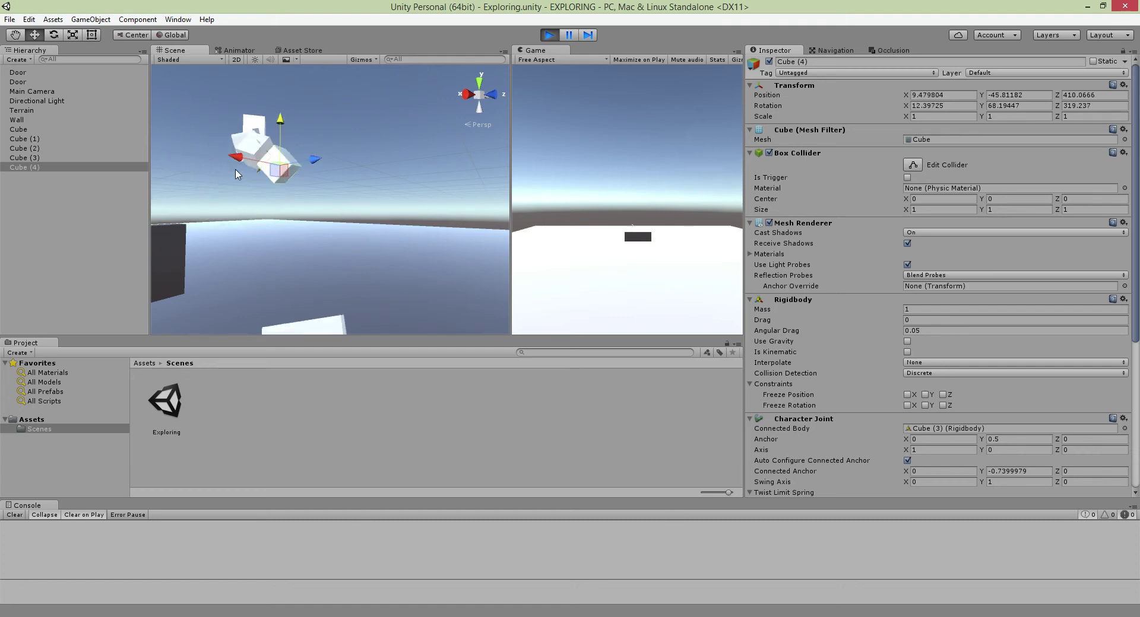
{"action": "left_click", "coordinate": [279, 161]}
{"action": "left_click", "coordinate": [298, 137]}
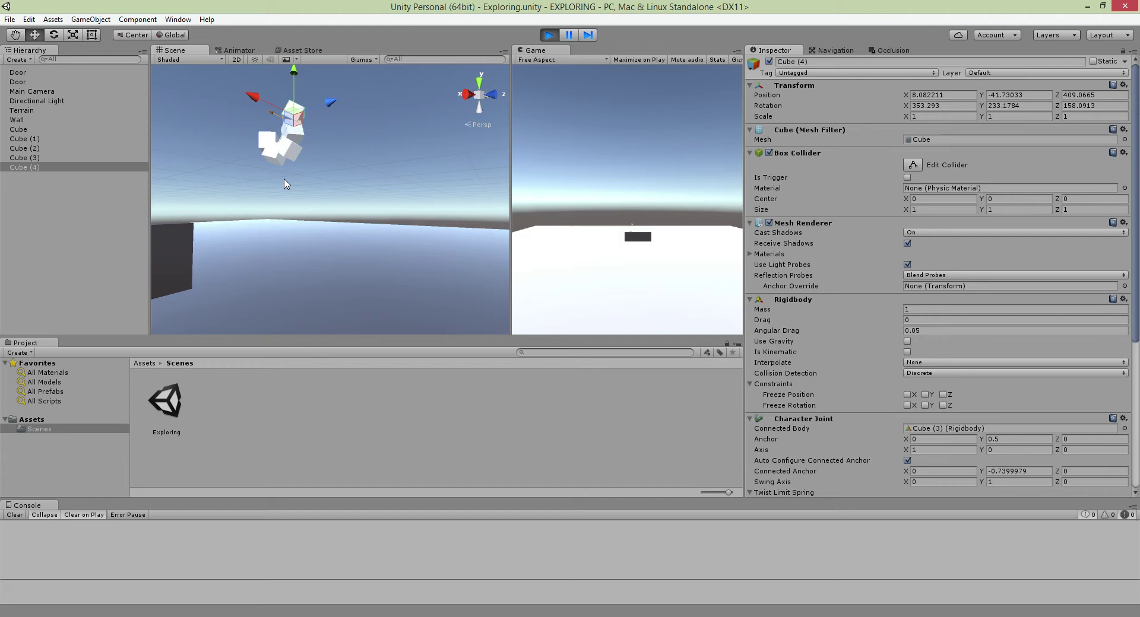
{"action": "left_click", "coordinate": [299, 149]}
{"action": "left_click", "coordinate": [550, 35]}
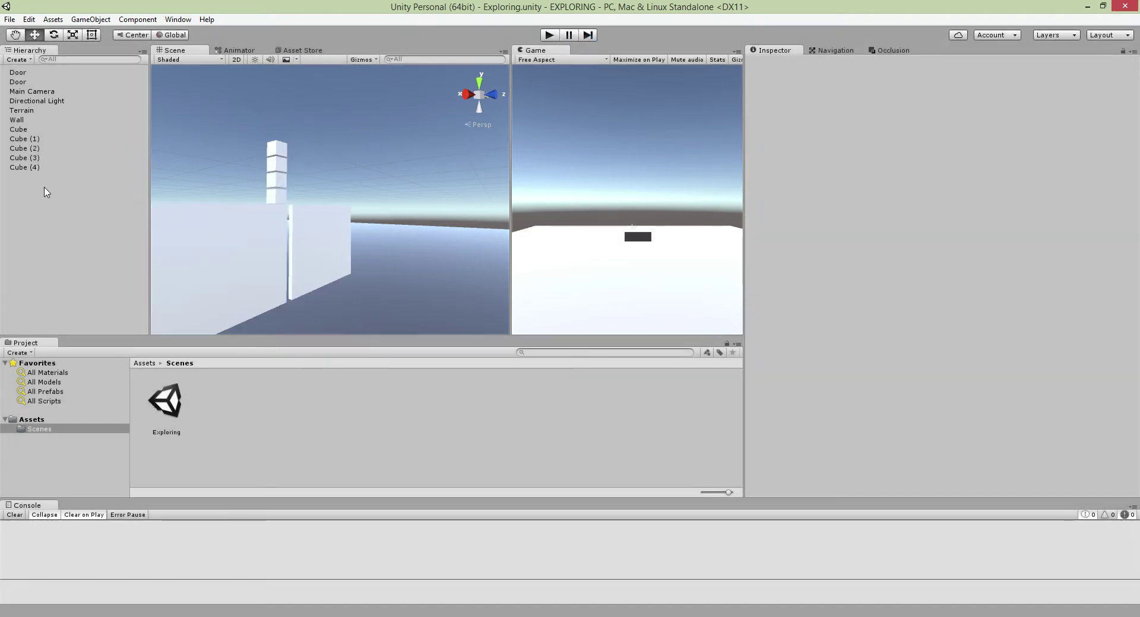
- Add a new 3D cube to the scene in the open area between the dark wall and the doors
{"action": "left_click", "coordinate": [279, 166]}
{"action": "right_click_drag", "start_coordinate": [285, 172], "coordinate": [155, 216]}
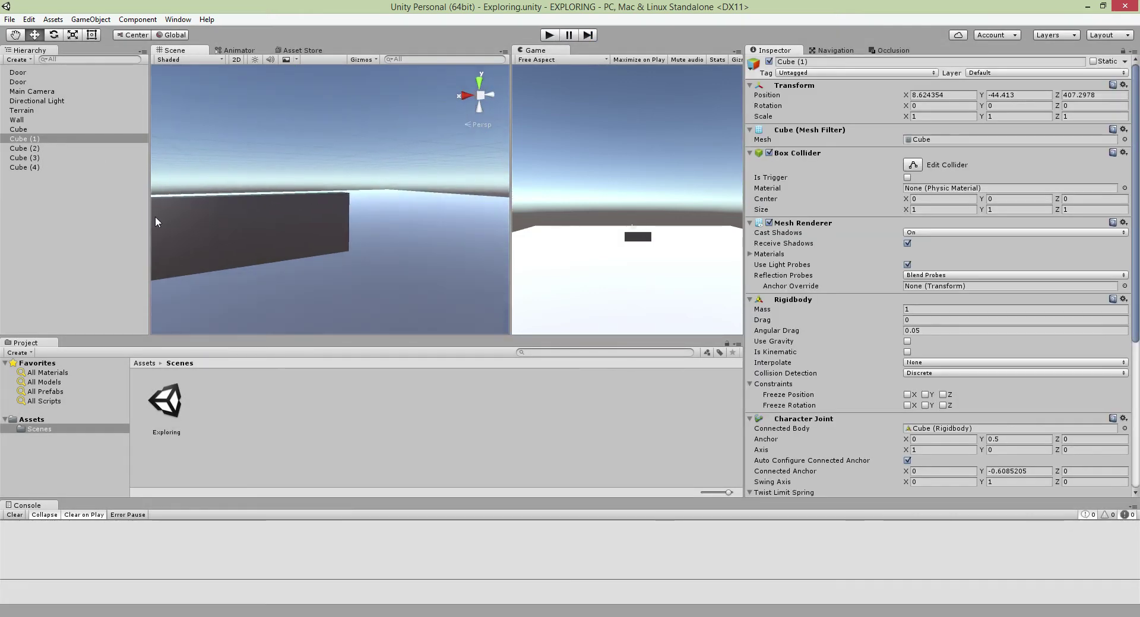
{"action": "left_click", "coordinate": [389, 211]}
{"action": "right_click_drag", "start_coordinate": [389, 216], "coordinate": [109, 244]}
{"action": "right_click", "coordinate": [36, 234]}
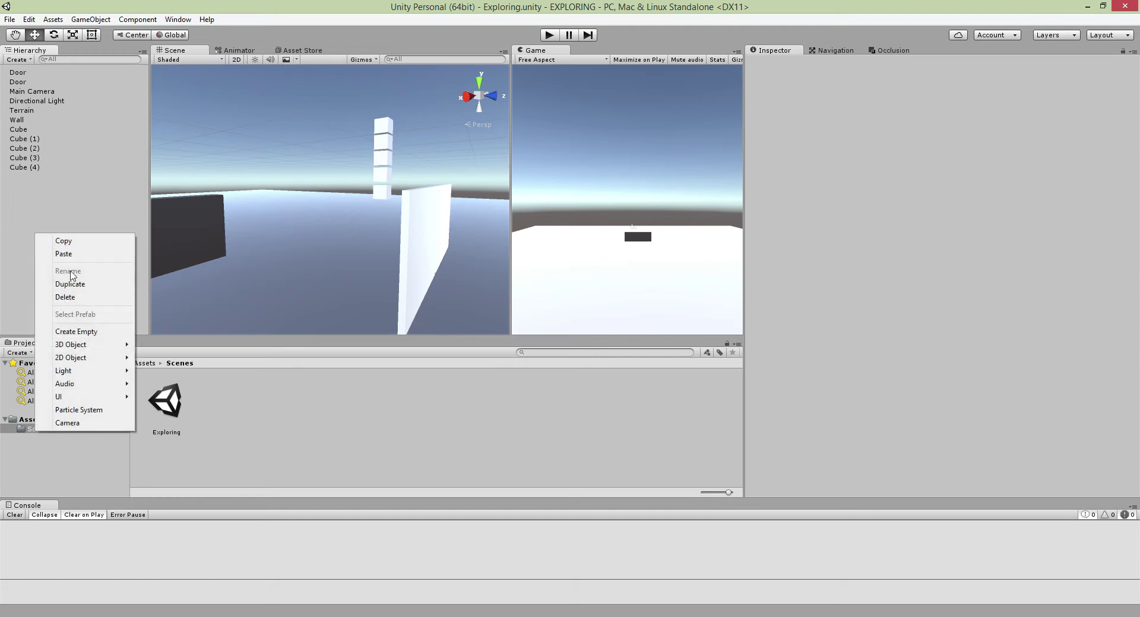
{"action": "mouse_move", "coordinate": [74, 345]}
{"action": "left_click", "coordinate": [155, 345]}
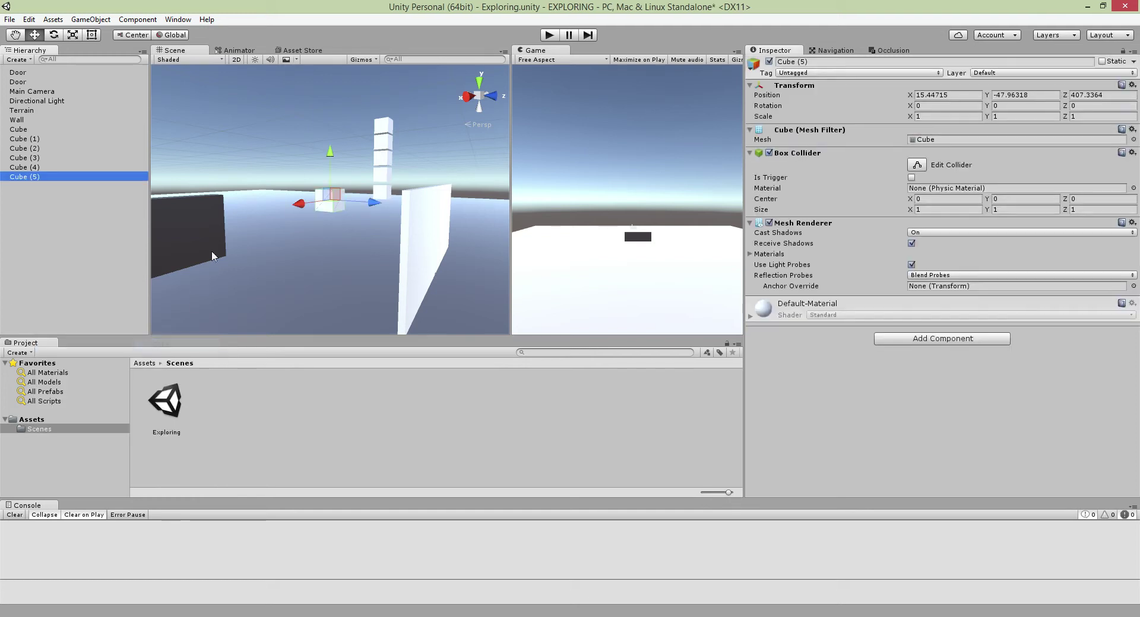
- Duplicate the newly added cube, Cube (5)
{"action": "right_click", "coordinate": [60, 179]}
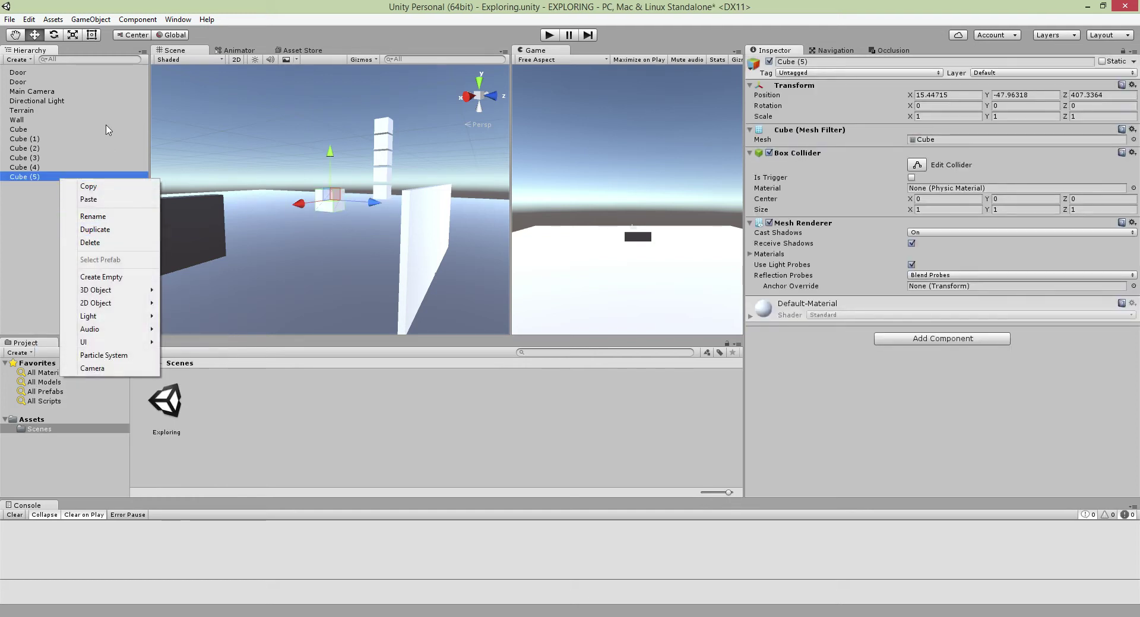
{"action": "left_click", "coordinate": [106, 127]}
{"action": "left_click", "coordinate": [62, 181]}
{"action": "key", "text": "ctrl+d"}
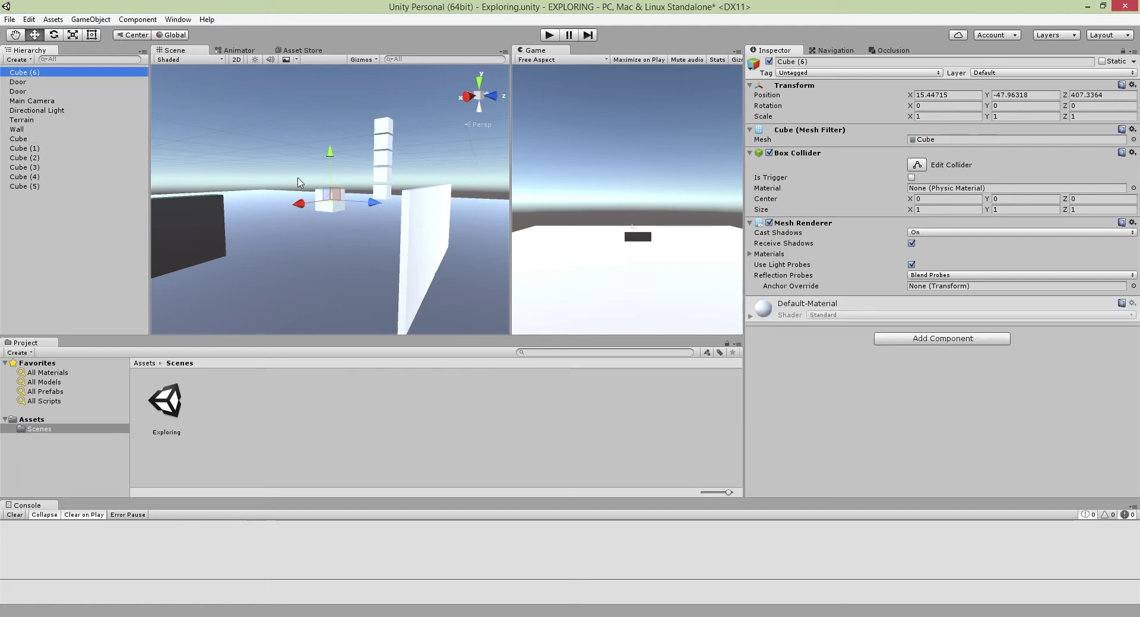
- Stack the duplicated cube below Cube (5), then duplicate it again and place the third cube beneath it
{"action": "left_click_drag", "start_coordinate": [333, 156], "coordinate": [330, 213]}
{"action": "key", "text": "ctrl+d"}
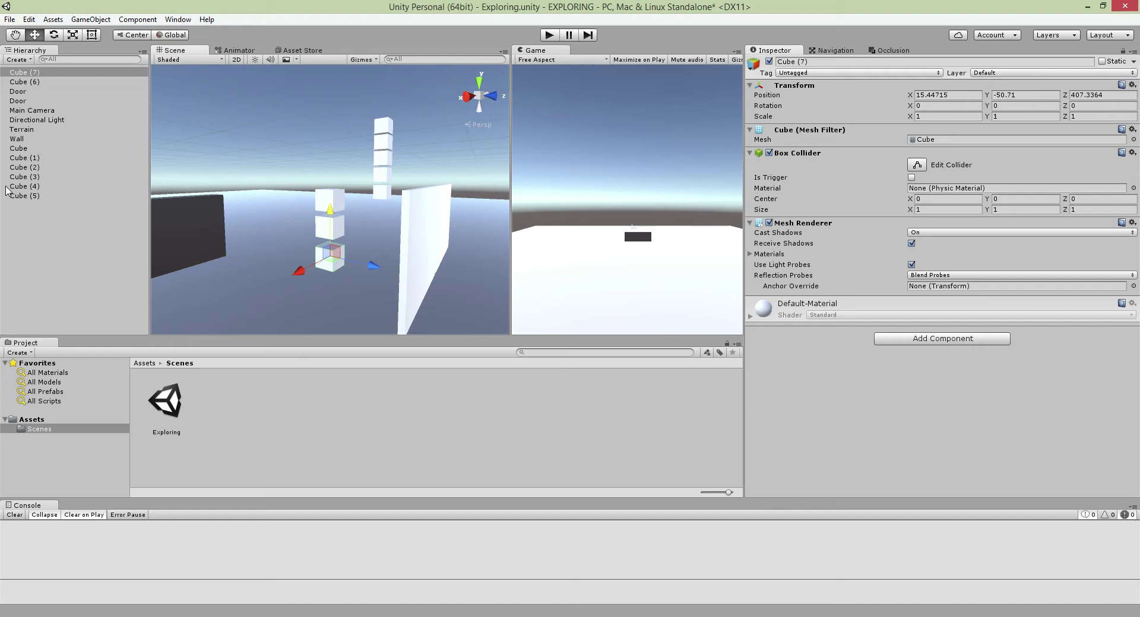
- Delete the old joint chain made of Cube through Cube (4)
{"action": "left_click", "coordinate": [34, 188]}
{"action": "left_click", "coordinate": [54, 149], "text": "shift"}
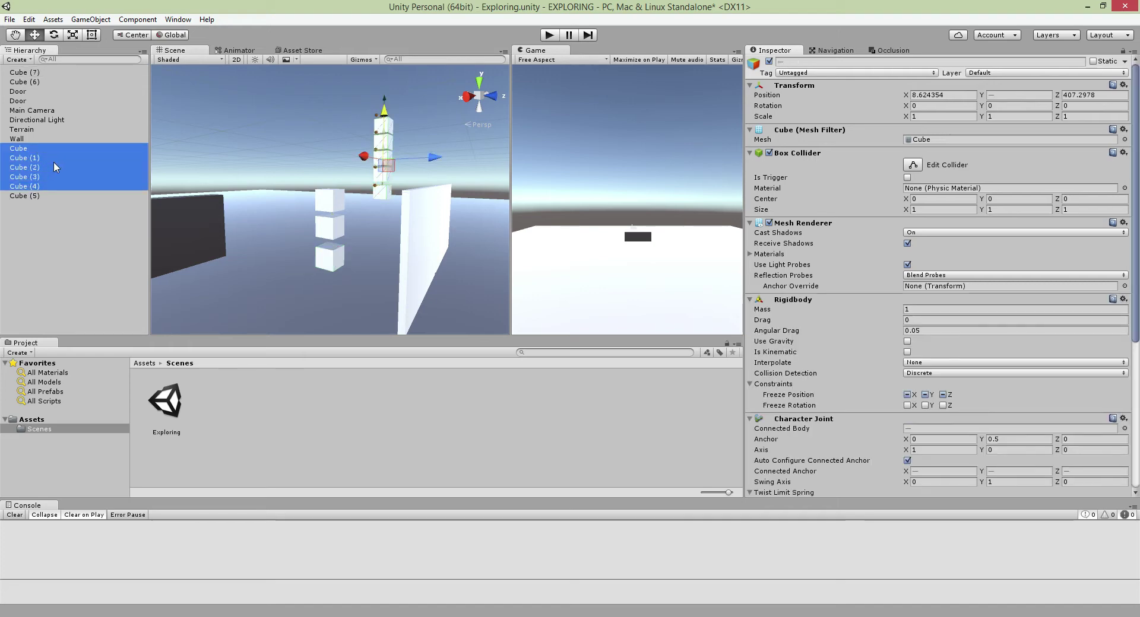
{"action": "key", "text": "Delete"}
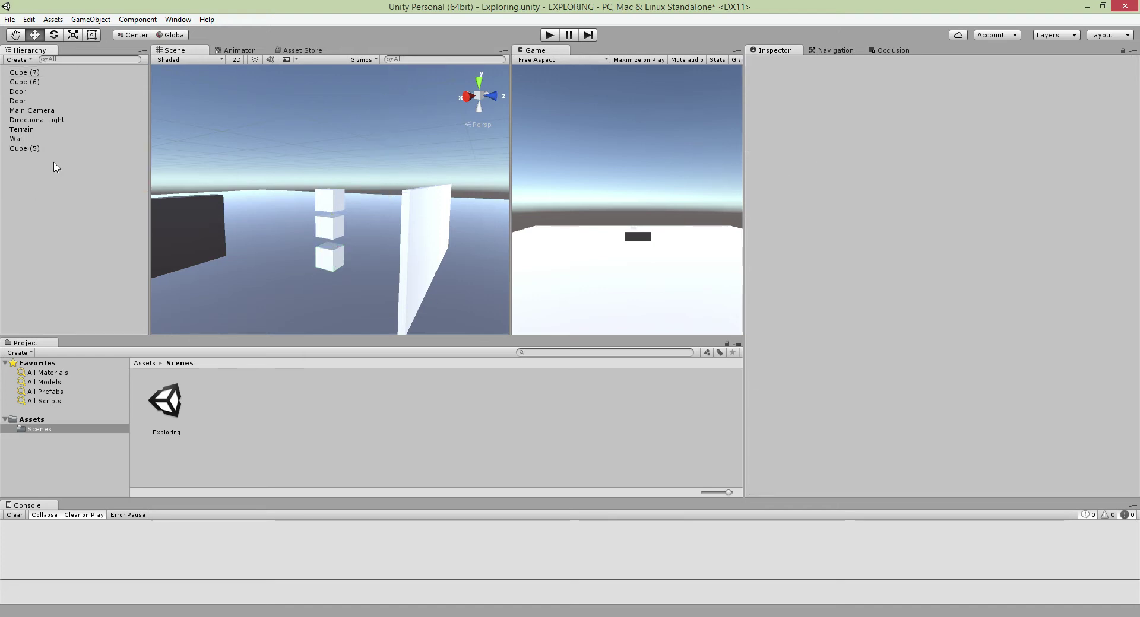
- Reorder the hierarchy so that Cube (6) and Cube (7) follow Cube (5)
{"action": "left_click", "coordinate": [32, 80]}
{"action": "left_click_drag", "start_coordinate": [32, 80], "coordinate": [37, 153]}
- Add a Character Joint component to Cube (5), Cube (6) and Cube (7) together
{"action": "left_click", "coordinate": [35, 131]}
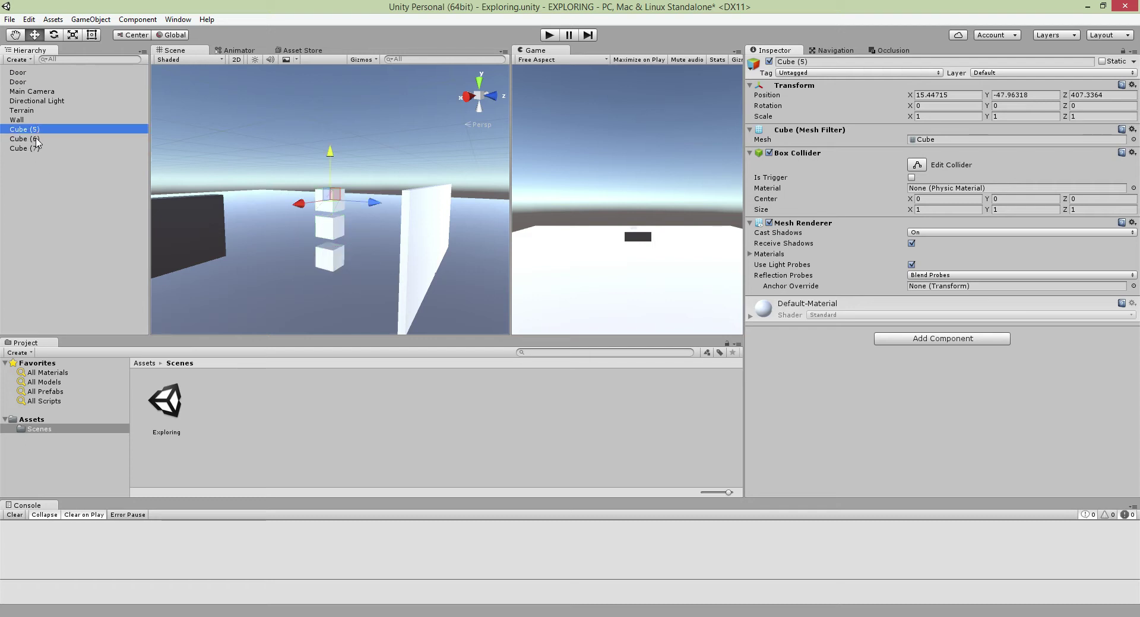
{"action": "left_click", "coordinate": [37, 148], "text": "shift"}
{"action": "left_click", "coordinate": [900, 338]}
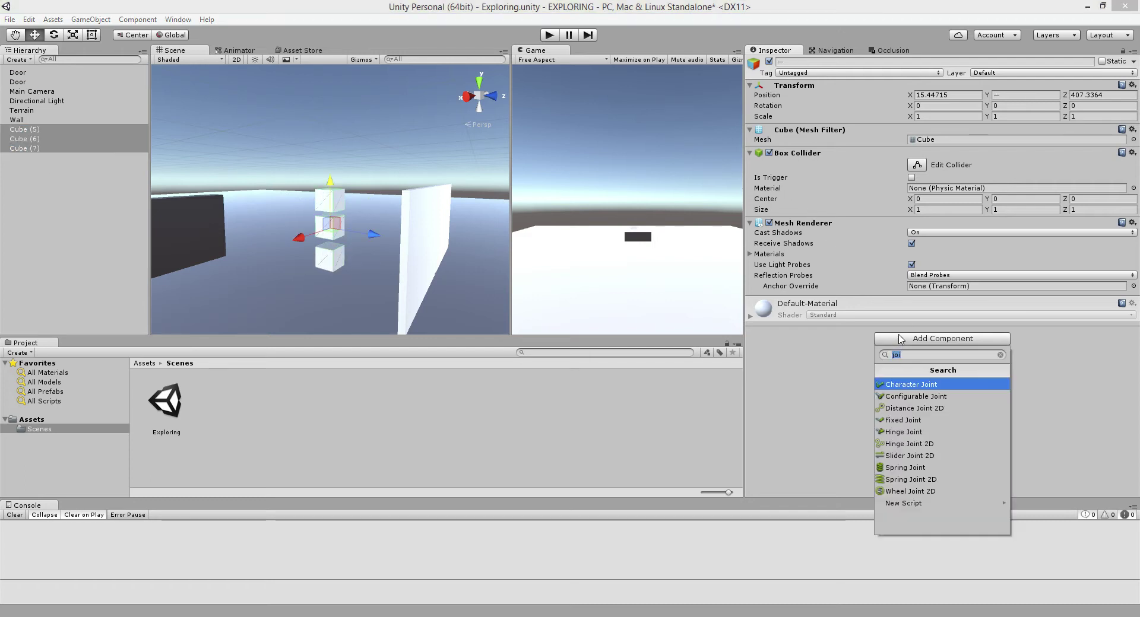
{"action": "left_click", "coordinate": [921, 384]}
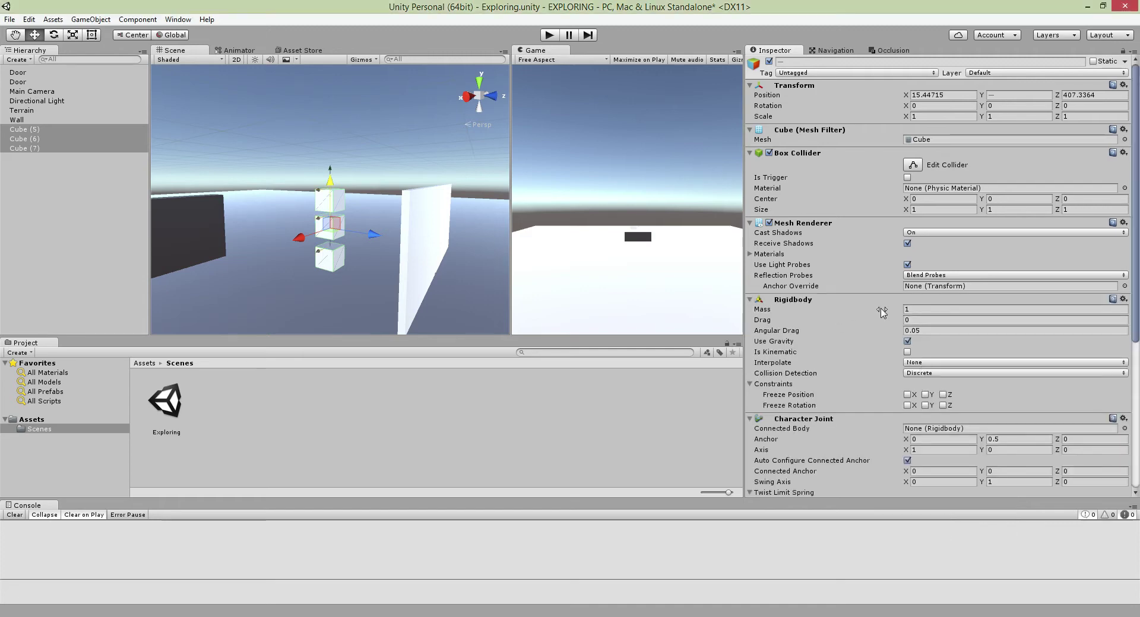
{"action": "scroll", "coordinate": [419, 265], "scroll_direction": "up", "scroll_amount": 1}
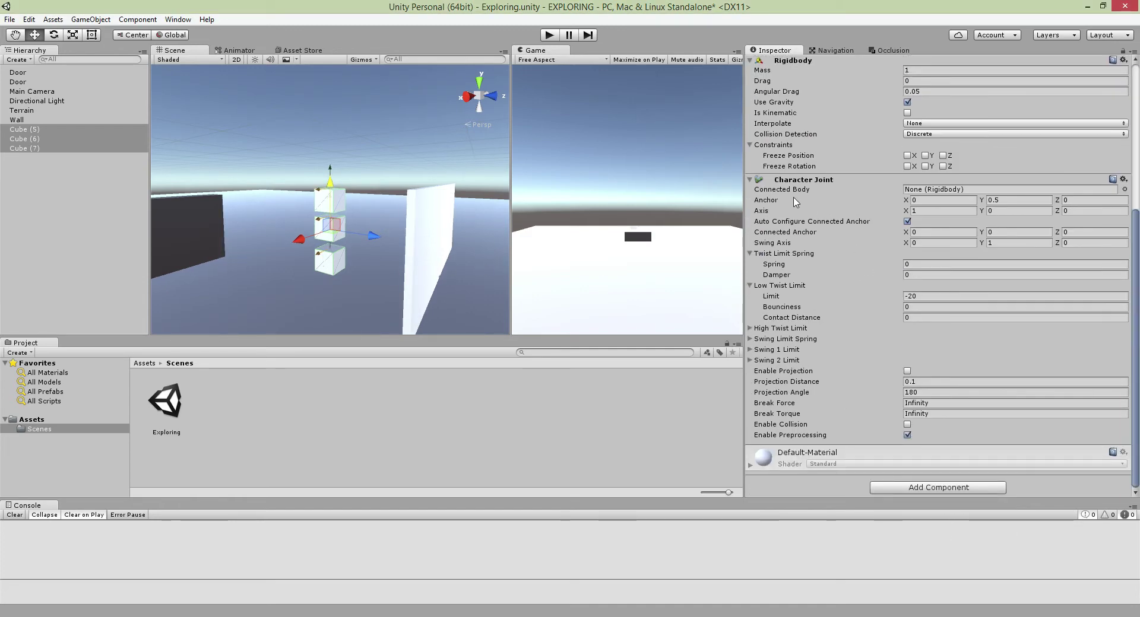
{"action": "left_click", "coordinate": [127, 260]}
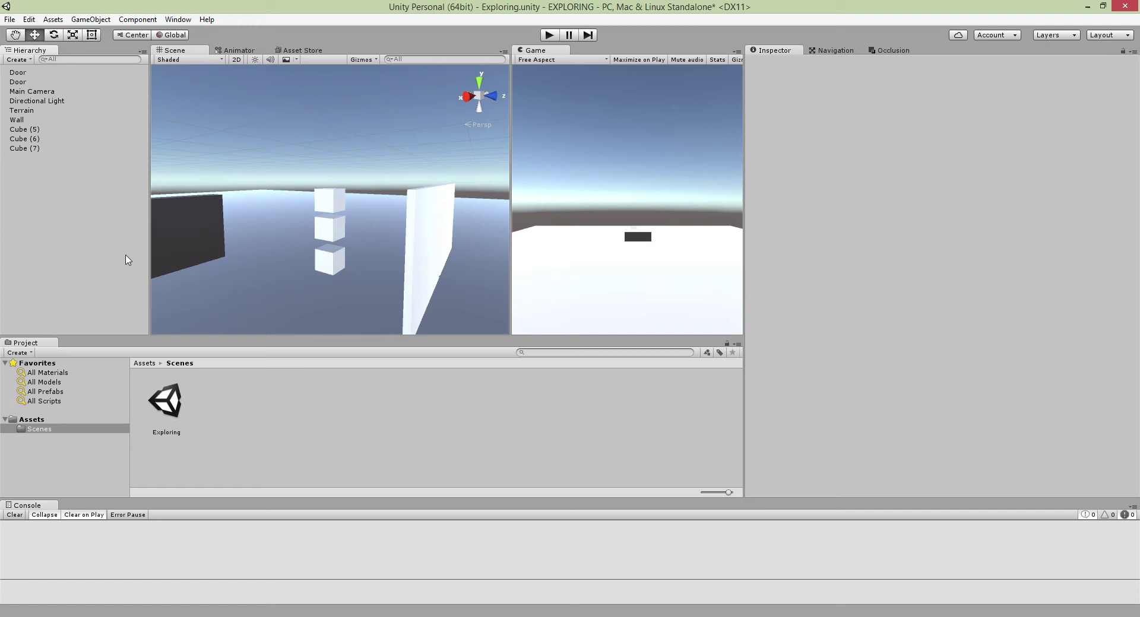
- Set Cube (5) as the connected body of Cube (6)'s character joint
{"action": "left_click", "coordinate": [330, 200]}
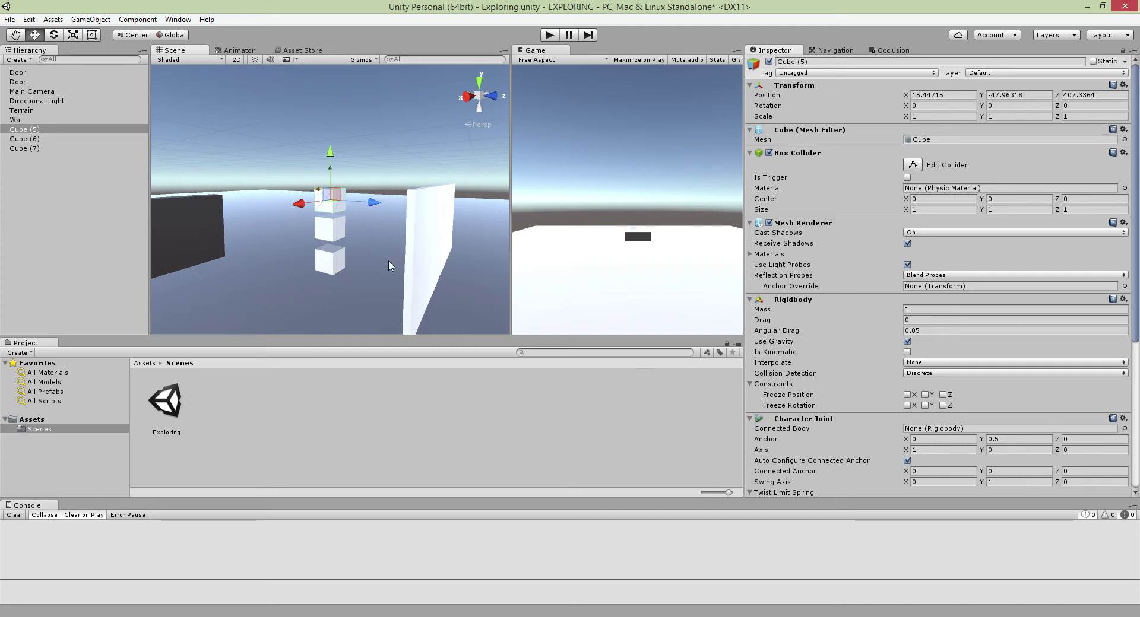
{"action": "left_click", "coordinate": [323, 229]}
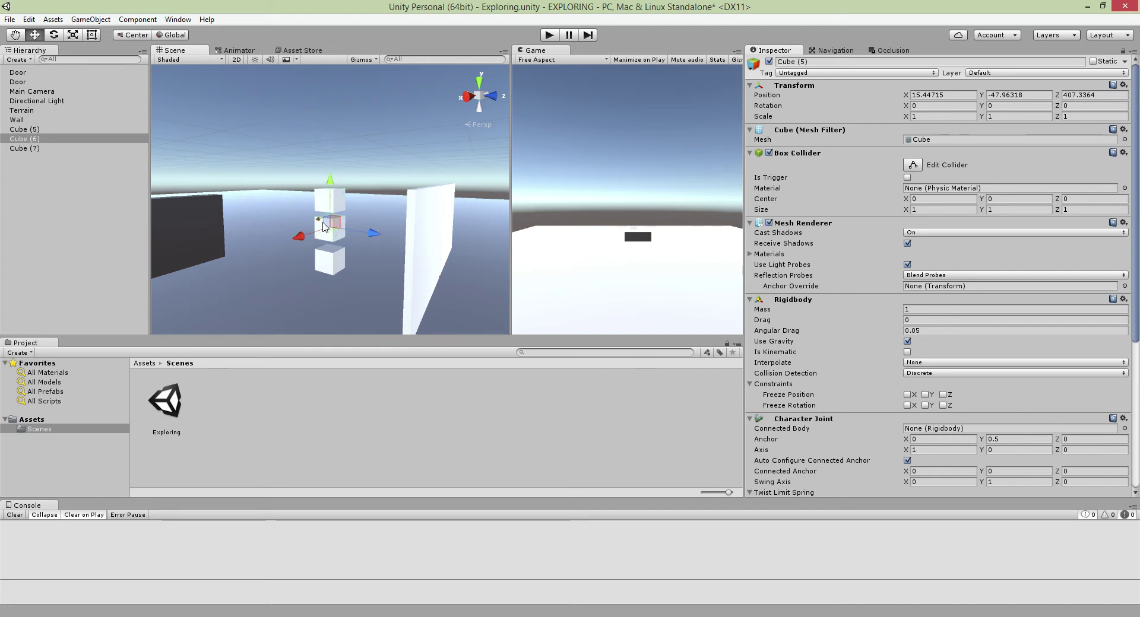
{"action": "left_click", "coordinate": [330, 207]}
{"action": "left_click", "coordinate": [24, 138]}
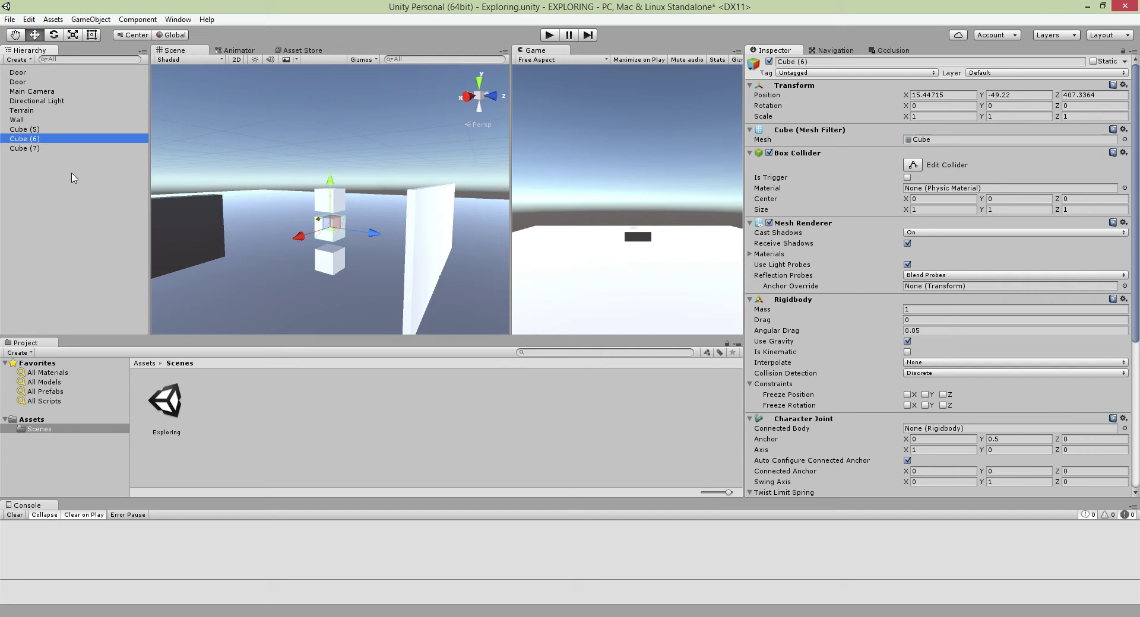
{"action": "left_click_drag", "start_coordinate": [37, 130], "coordinate": [783, 369]}
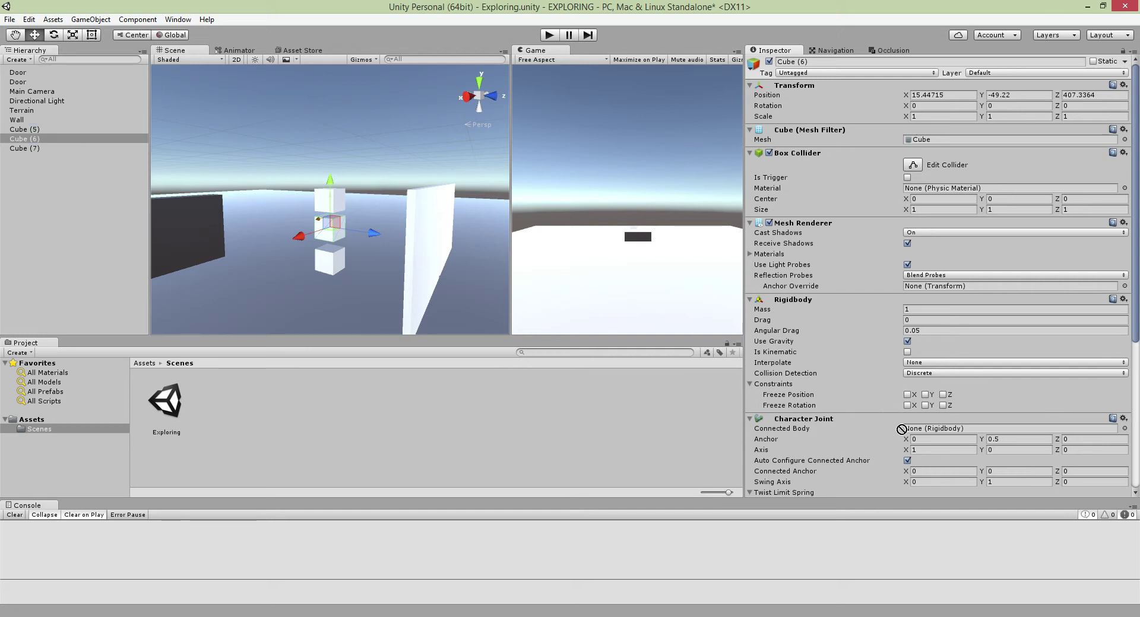
{"action": "left_click_drag", "start_coordinate": [901, 429], "coordinate": [917, 428]}
- Rename Cube (5) as Top, Cube (6) as Mid and Cube (7) as Bot
{"action": "left_click", "coordinate": [38, 130]}
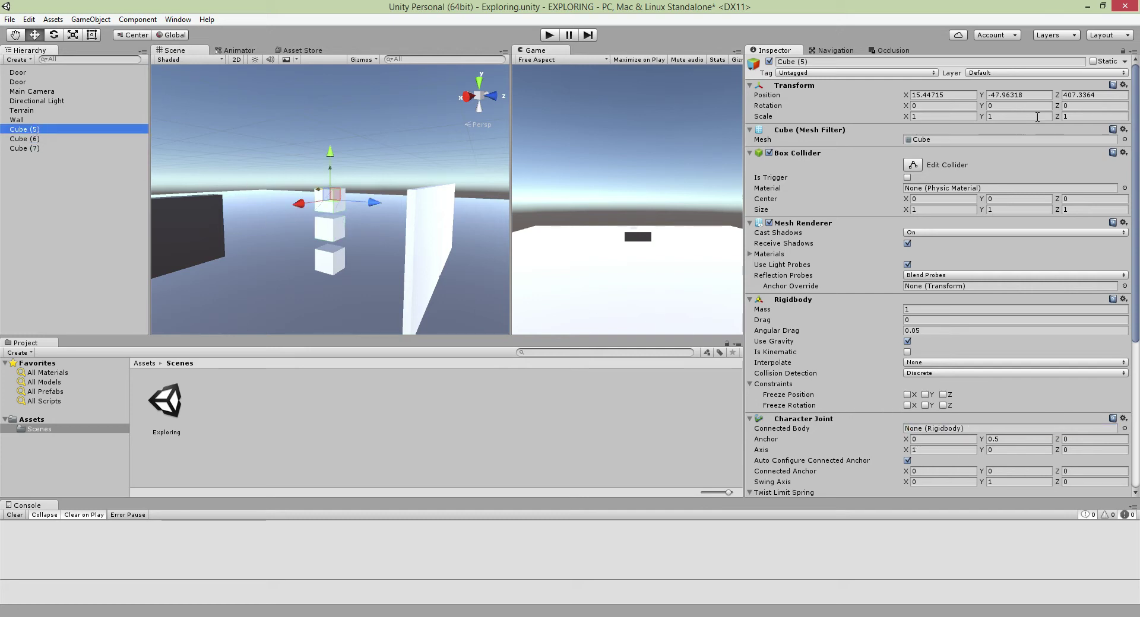
{"action": "left_click", "coordinate": [875, 59]}
{"action": "type", "text": "Top"}
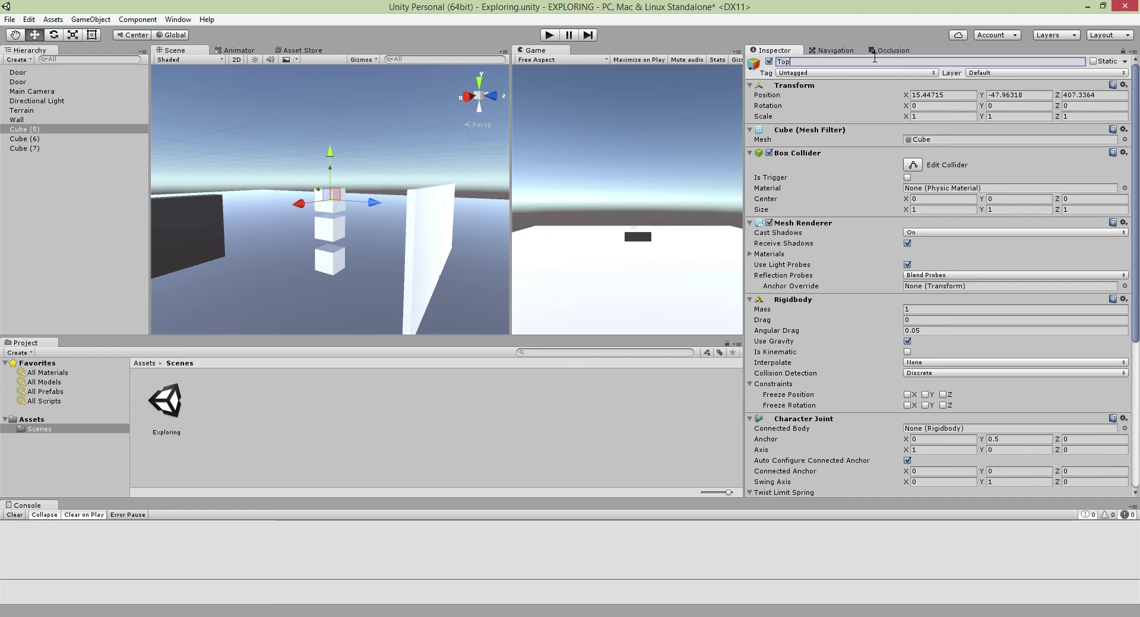
{"action": "left_click", "coordinate": [97, 139]}
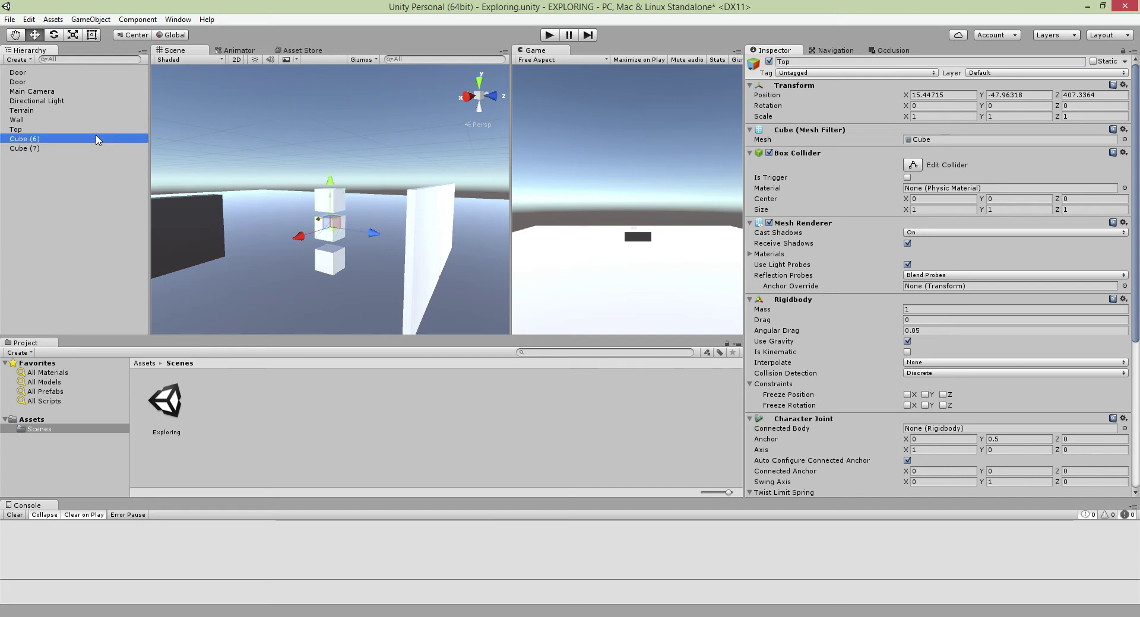
{"action": "left_click", "coordinate": [824, 61]}
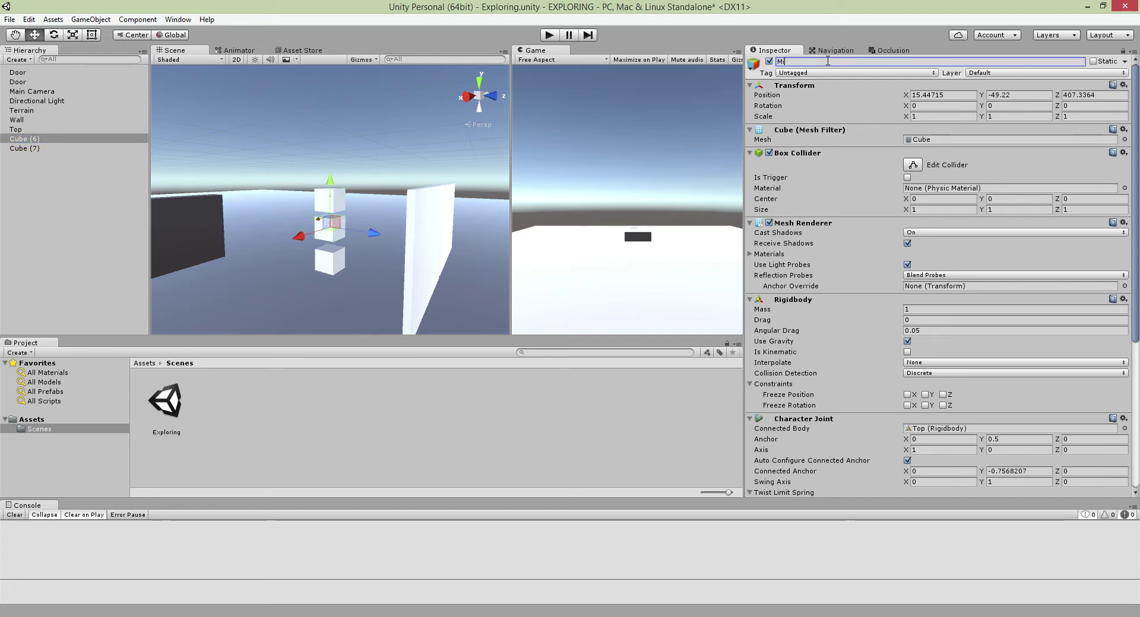
{"action": "left_click", "coordinate": [64, 158]}
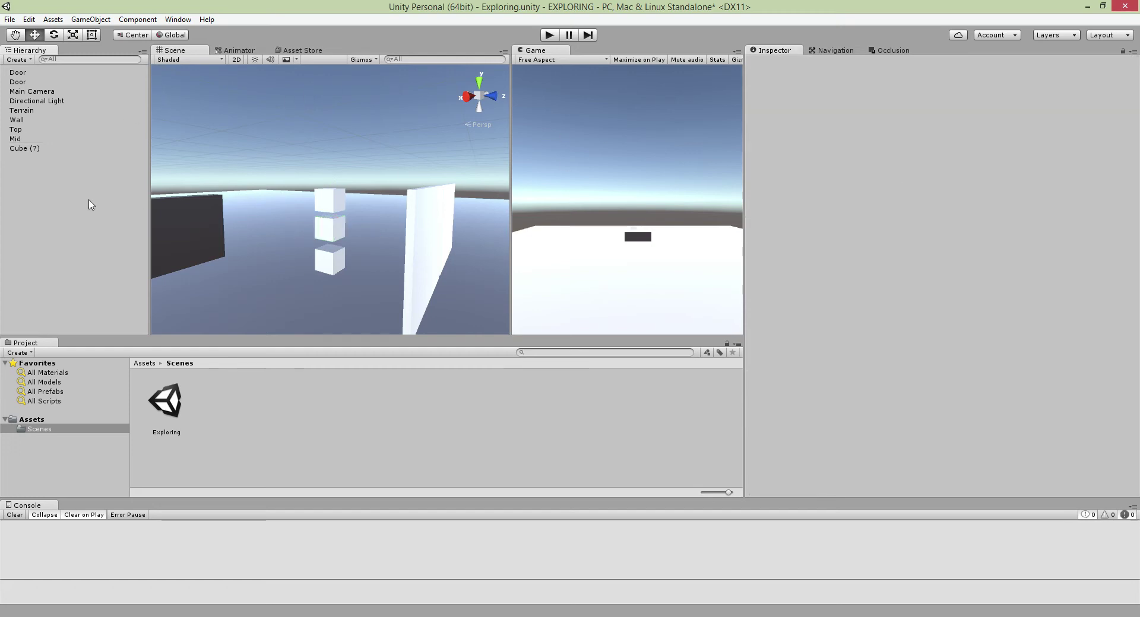
{"action": "left_click", "coordinate": [39, 149]}
{"action": "left_click", "coordinate": [804, 62]}
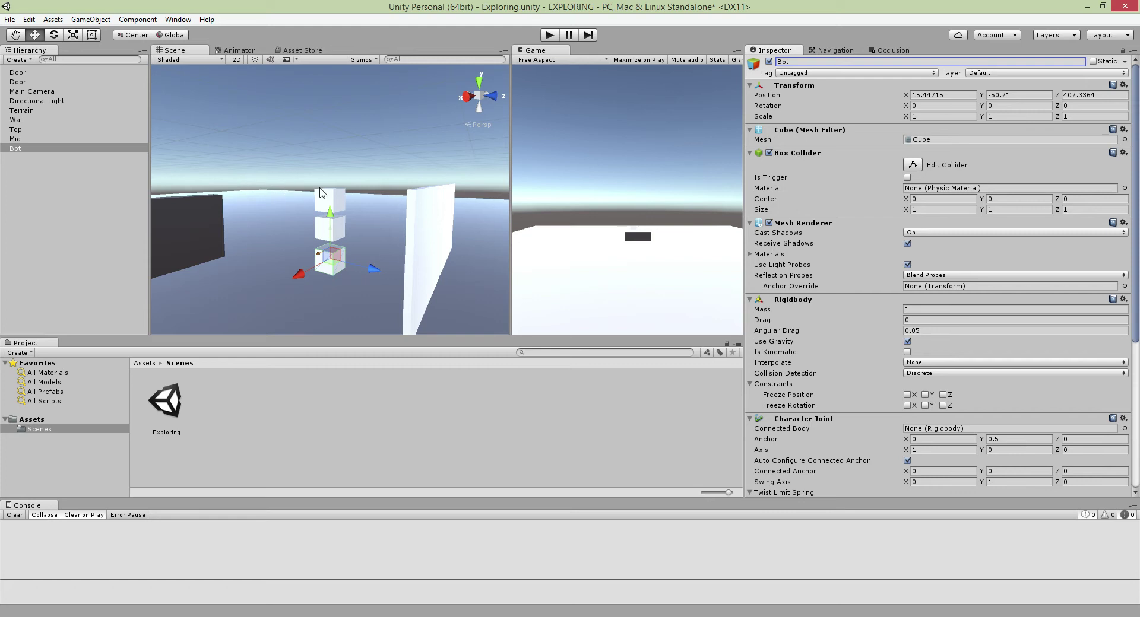
- Examine the Rigidbody and Character Joint settings of the Top cube and its place in the stack
{"action": "left_click", "coordinate": [322, 209]}
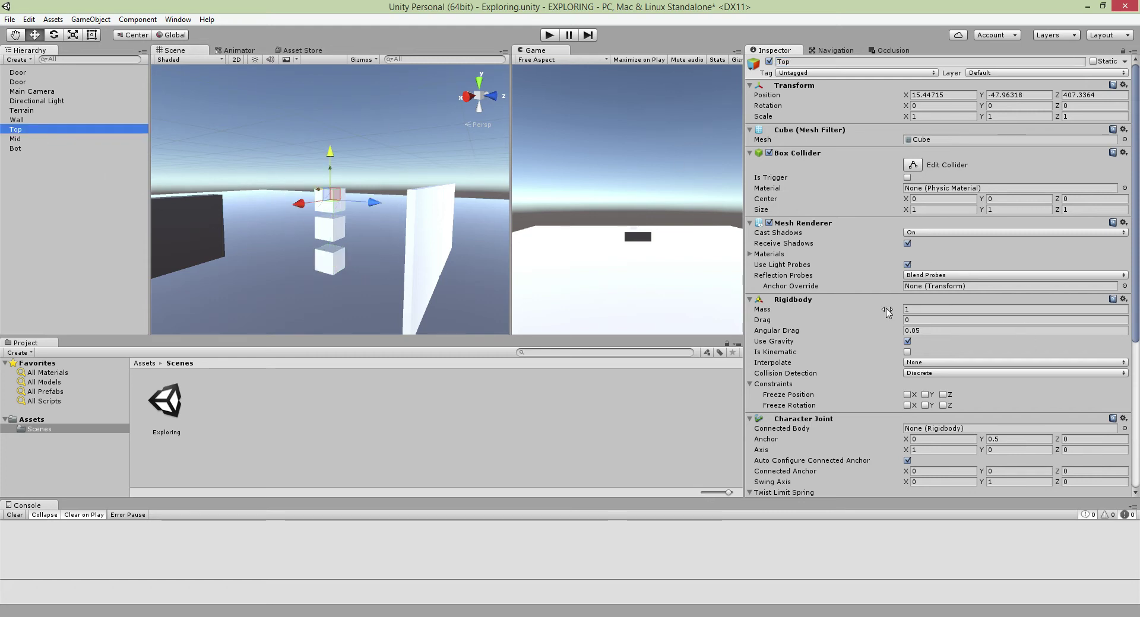
{"action": "scroll", "coordinate": [943, 306], "scroll_direction": "down", "scroll_amount": 4}
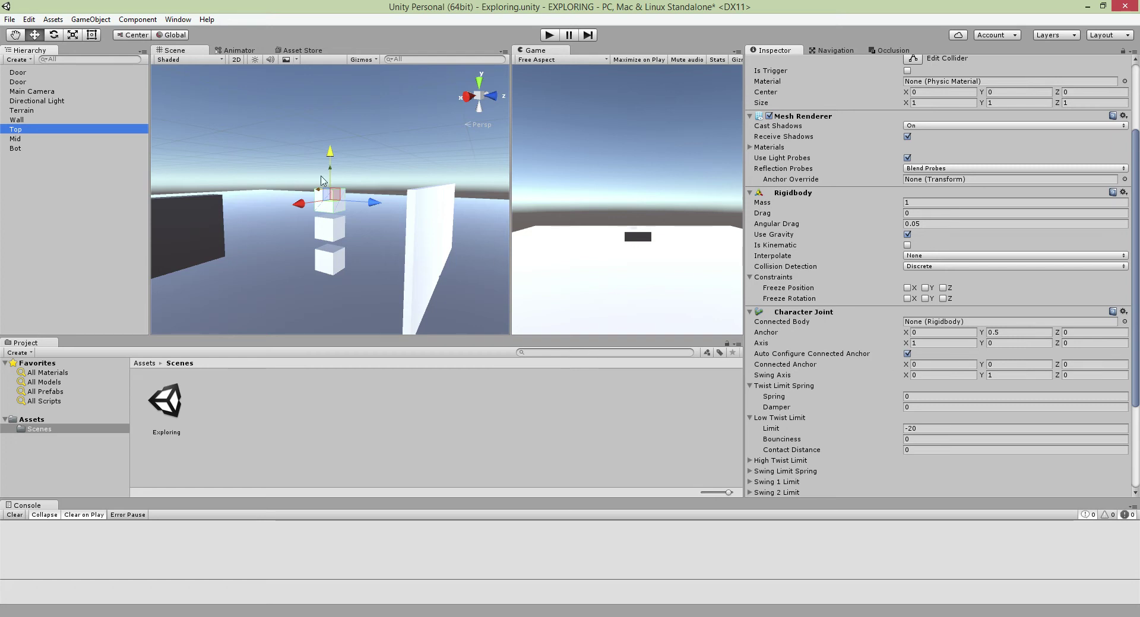
{"action": "scroll", "coordinate": [204, 179], "scroll_direction": "up", "scroll_amount": 3}
{"action": "scroll", "coordinate": [328, 272], "scroll_direction": "up", "scroll_amount": 9}
{"action": "scroll", "coordinate": [330, 273], "scroll_direction": "down", "scroll_amount": 8}
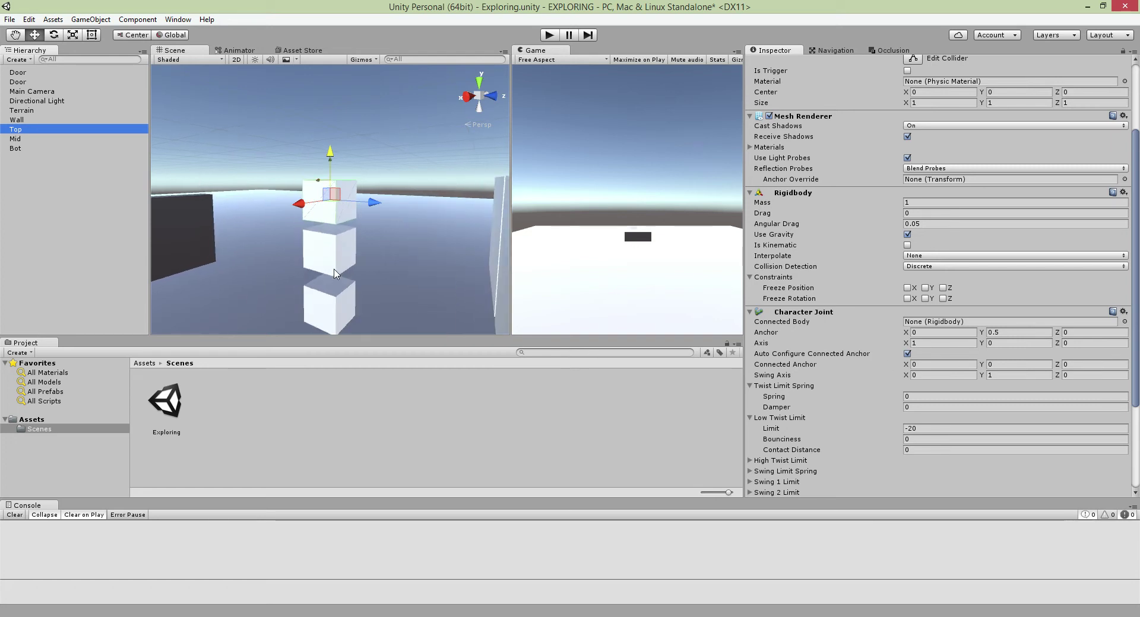
{"action": "scroll", "coordinate": [327, 267], "scroll_direction": "up", "scroll_amount": 6}
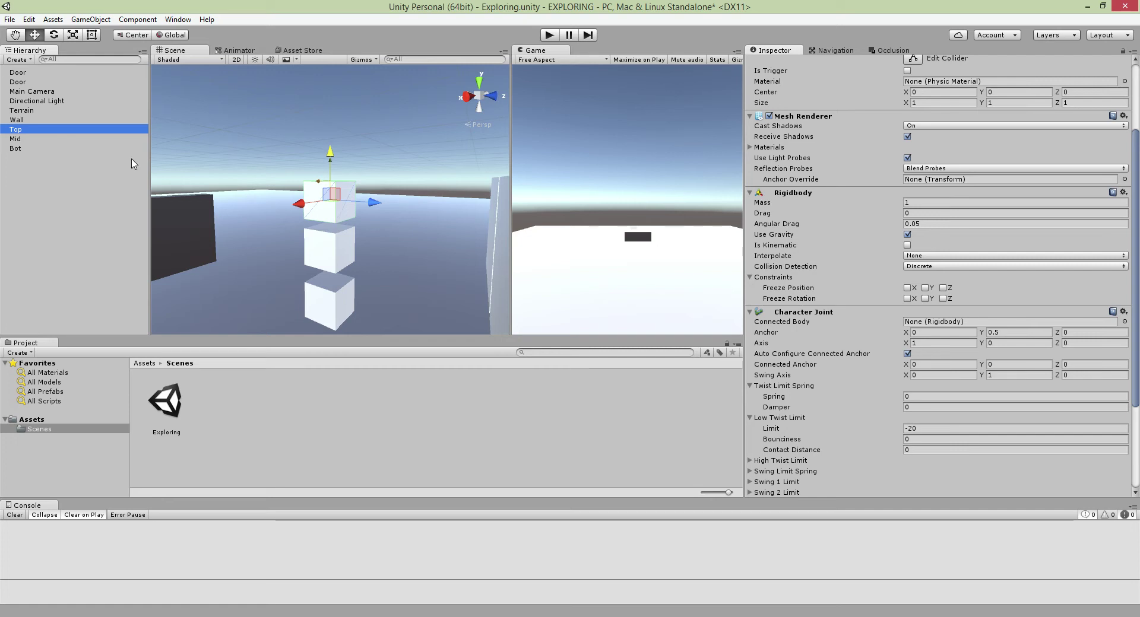
- Try shifting the Mid and Top cubes sideways to illustrate how they should move relative to each other
{"action": "left_click", "coordinate": [67, 139]}
{"action": "mouse_move", "coordinate": [346, 254]}
{"action": "left_mouse_down"}
{"action": "mouse_move", "coordinate": [383, 261]}
{"action": "mouse_move", "coordinate": [338, 254]}
{"action": "left_mouse_up"}
{"action": "left_click", "coordinate": [339, 199]}
{"action": "mouse_move", "coordinate": [385, 204]}
{"action": "left_mouse_down"}
{"action": "mouse_move", "coordinate": [373, 203]}
{"action": "mouse_move", "coordinate": [395, 203]}
{"action": "left_mouse_up"}
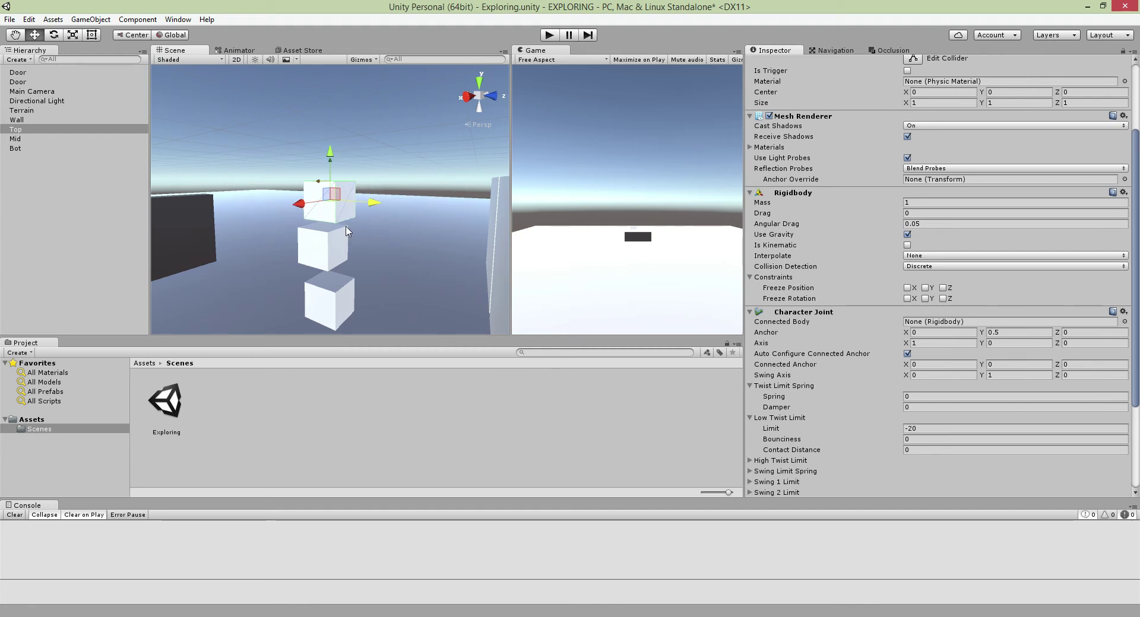
{"action": "left_click", "coordinate": [333, 243]}
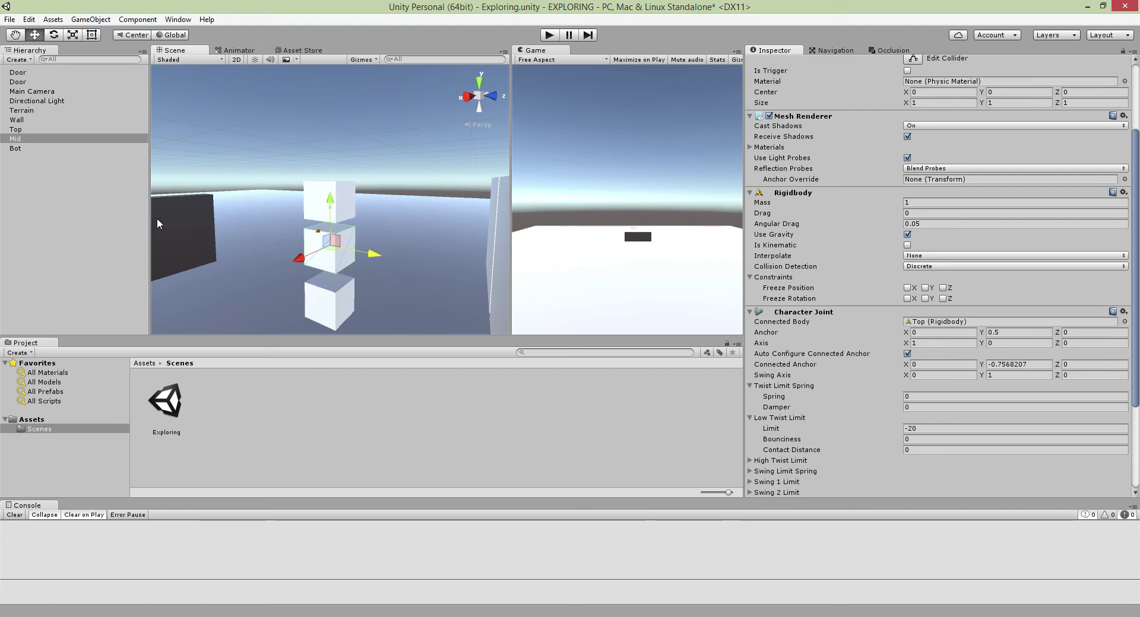
- Set Mid as the connected body of the Bot cube's character joint
{"action": "left_click", "coordinate": [54, 157]}
{"action": "left_click", "coordinate": [52, 139]}
{"action": "left_click", "coordinate": [45, 151]}
{"action": "left_click_drag", "start_coordinate": [41, 140], "coordinate": [927, 430]}
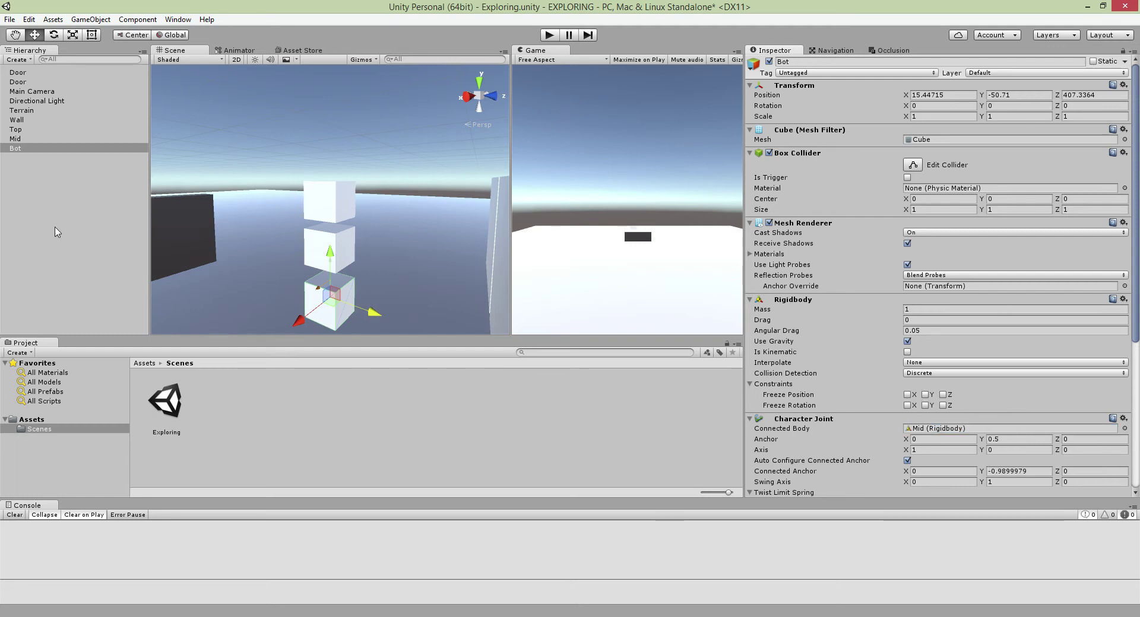
- Turn off gravity on the Top, Mid and Bot cubes together
{"action": "left_click", "coordinate": [21, 133], "text": "ctrl"}
{"action": "left_click", "coordinate": [20, 139], "text": "ctrl"}
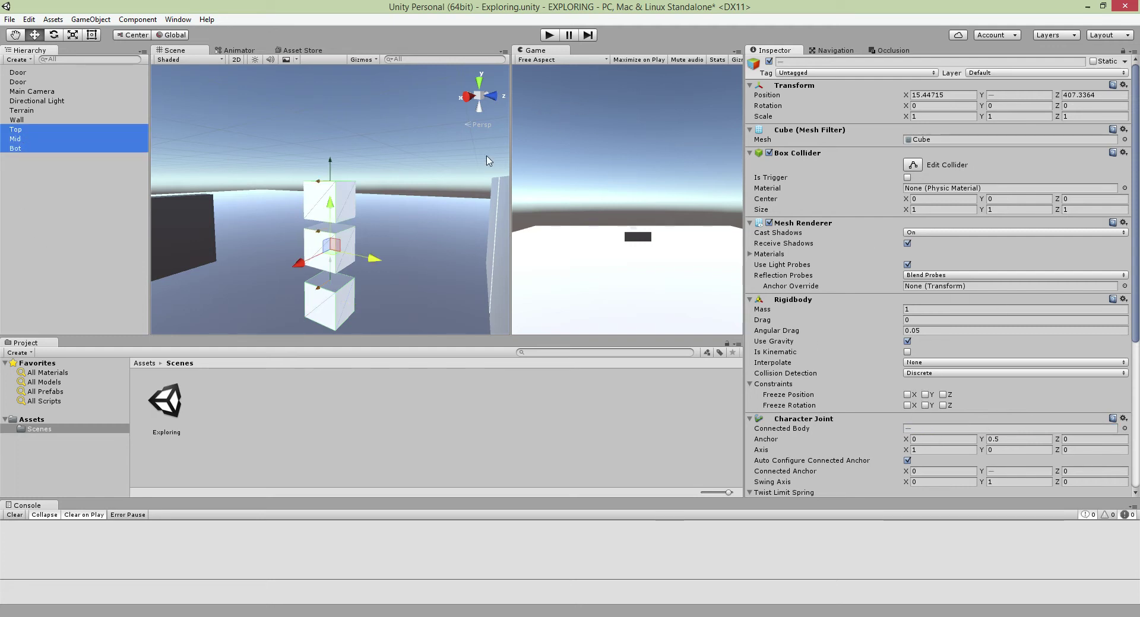
{"action": "left_click", "coordinate": [910, 343]}
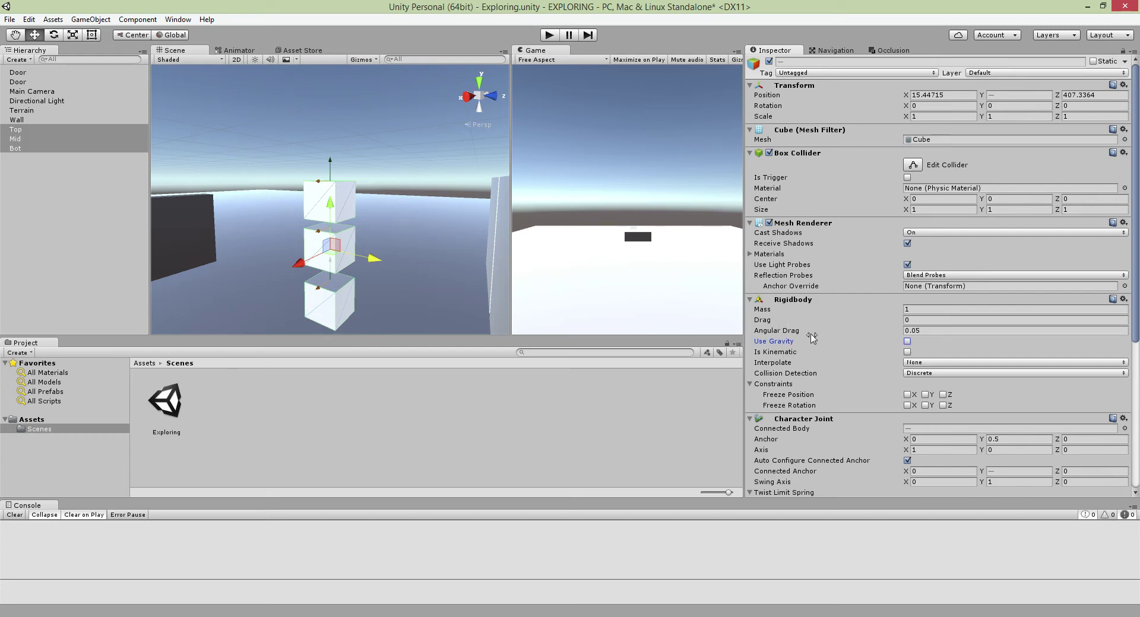
- Play the scene and pull the Bot cube around to test the three-cube character joint chain
{"action": "left_click", "coordinate": [549, 34]}
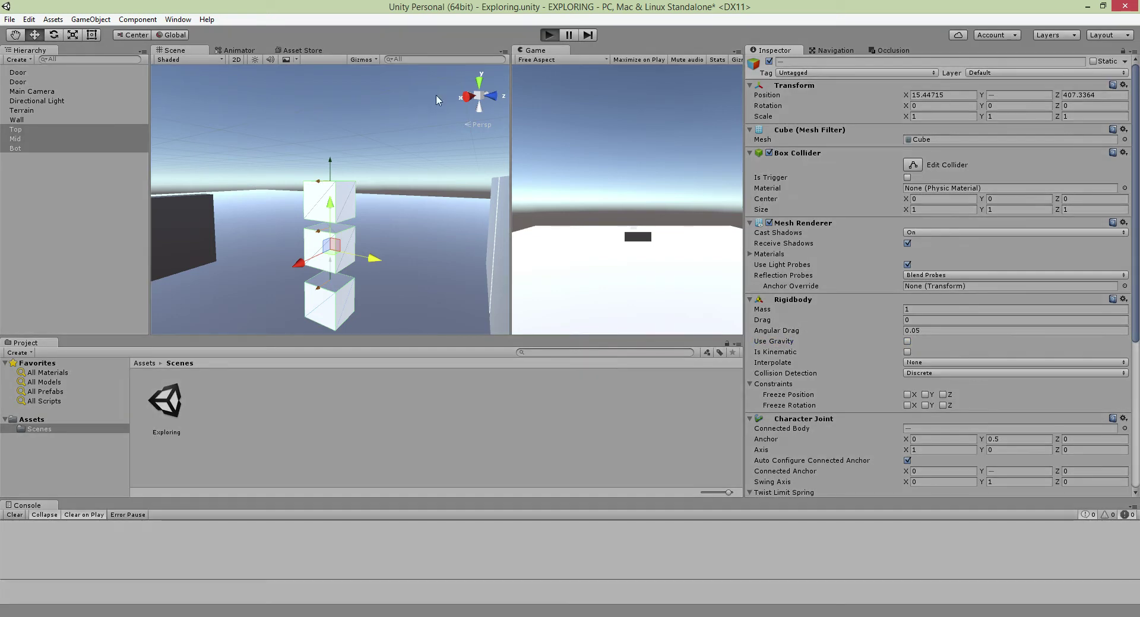
{"action": "scroll", "coordinate": [379, 231], "scroll_direction": "down", "scroll_amount": 8}
{"action": "left_click", "coordinate": [347, 264]}
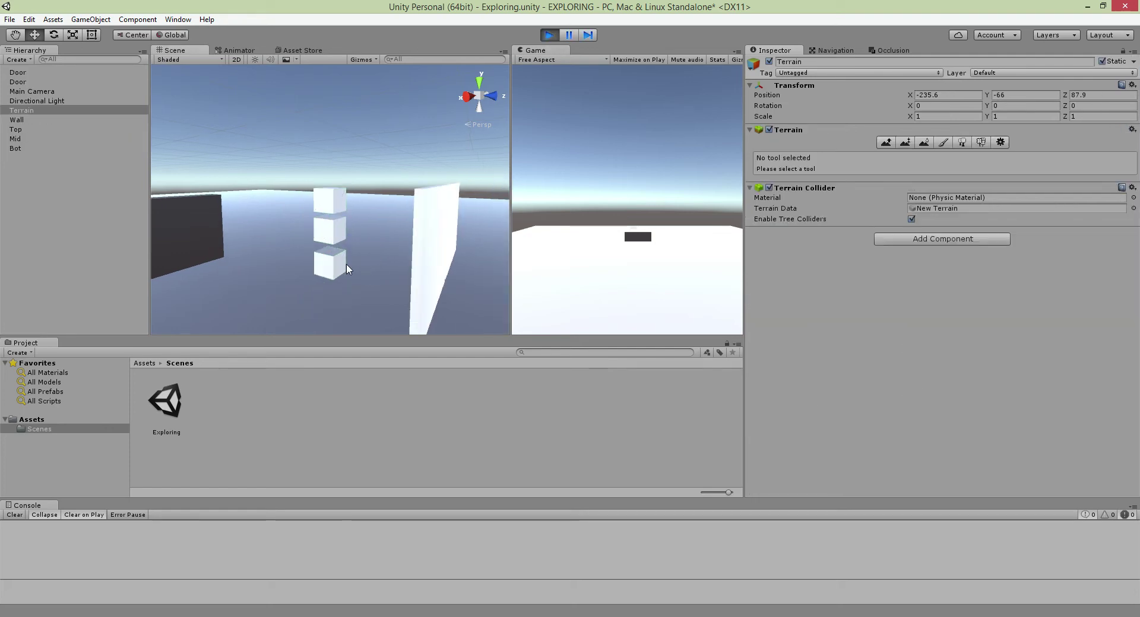
{"action": "left_click", "coordinate": [334, 275]}
{"action": "left_click_drag", "start_coordinate": [365, 275], "coordinate": [442, 273]}
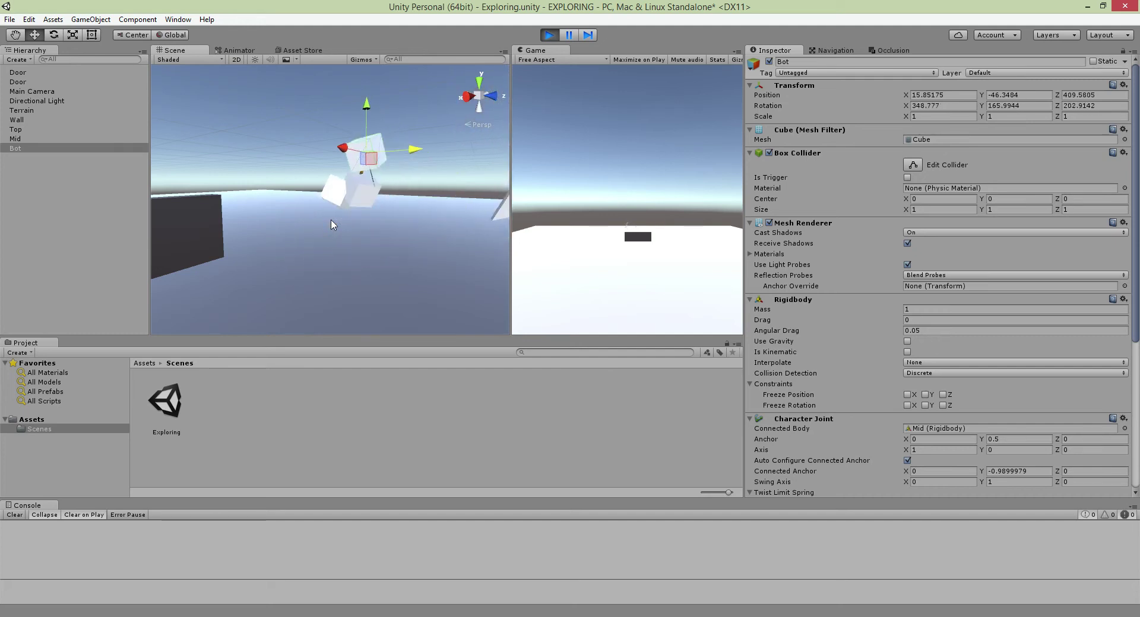
- Set Mid as the connected body of the Top cube's character joint and pull Top to test it
{"action": "left_click", "coordinate": [333, 207]}
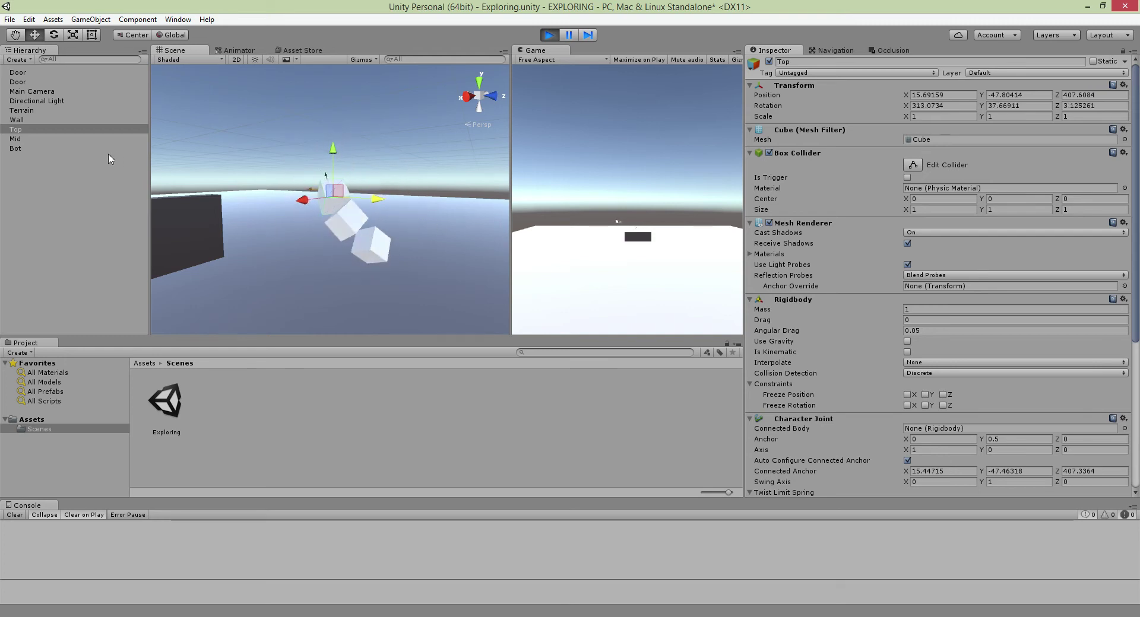
{"action": "left_click", "coordinate": [58, 138]}
{"action": "left_click_drag", "start_coordinate": [55, 129], "coordinate": [28, 126]}
{"action": "left_click", "coordinate": [13, 129]}
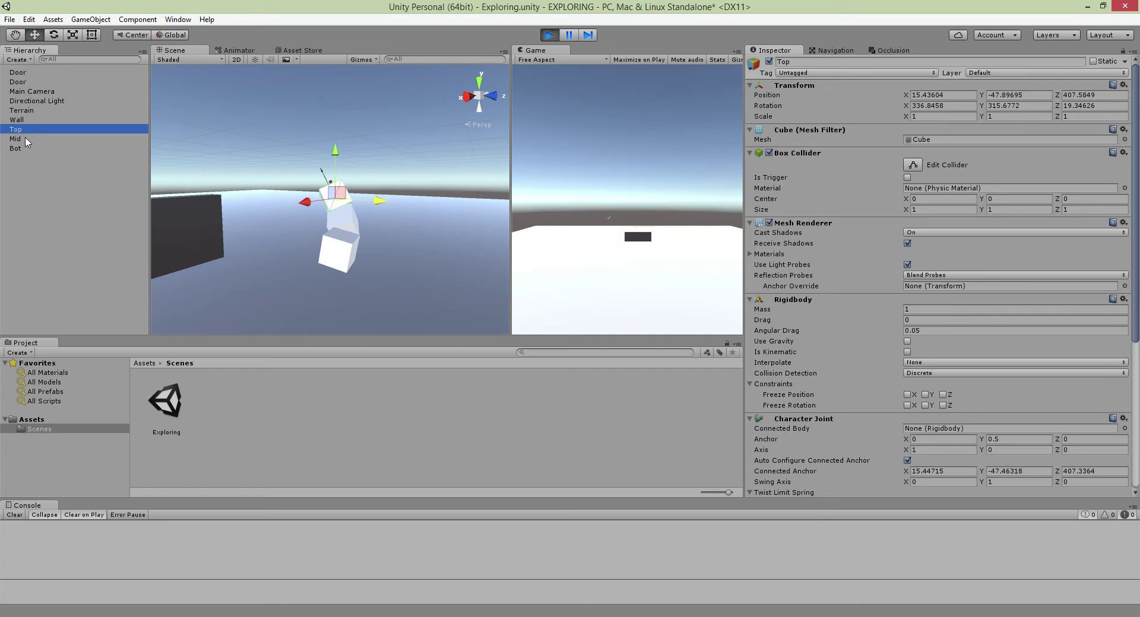
{"action": "left_click", "coordinate": [538, 216]}
{"action": "left_click_drag", "start_coordinate": [538, 221], "coordinate": [930, 432]}
{"action": "left_click_drag", "start_coordinate": [375, 191], "coordinate": [344, 209]}
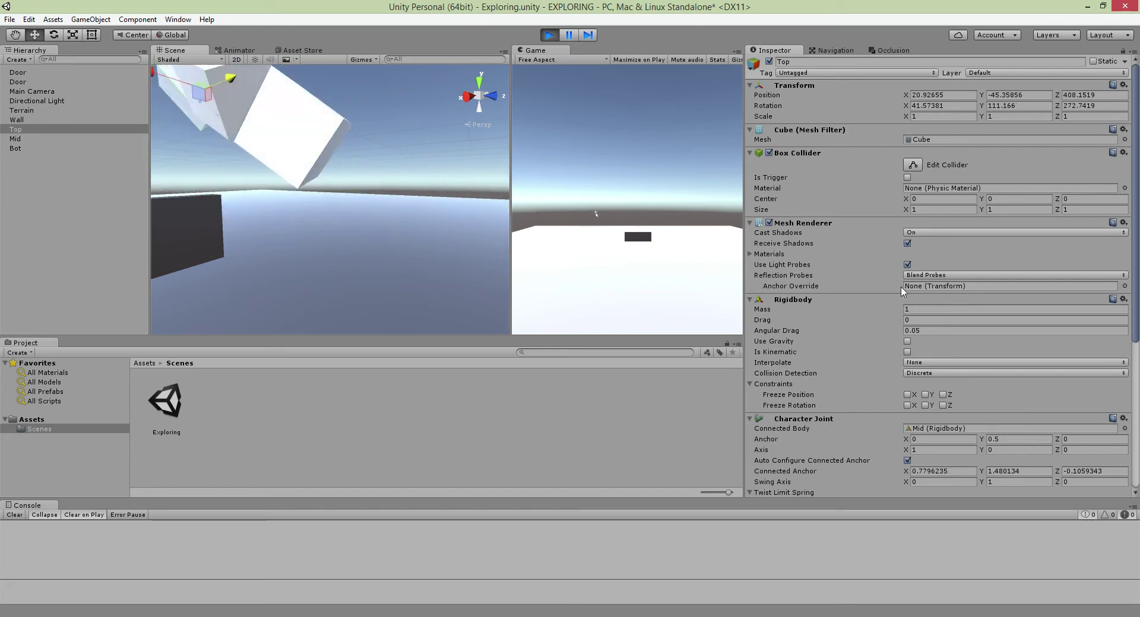
- Reset the connected body of the Top cube's character joint to None
{"action": "left_click", "coordinate": [1124, 428]}
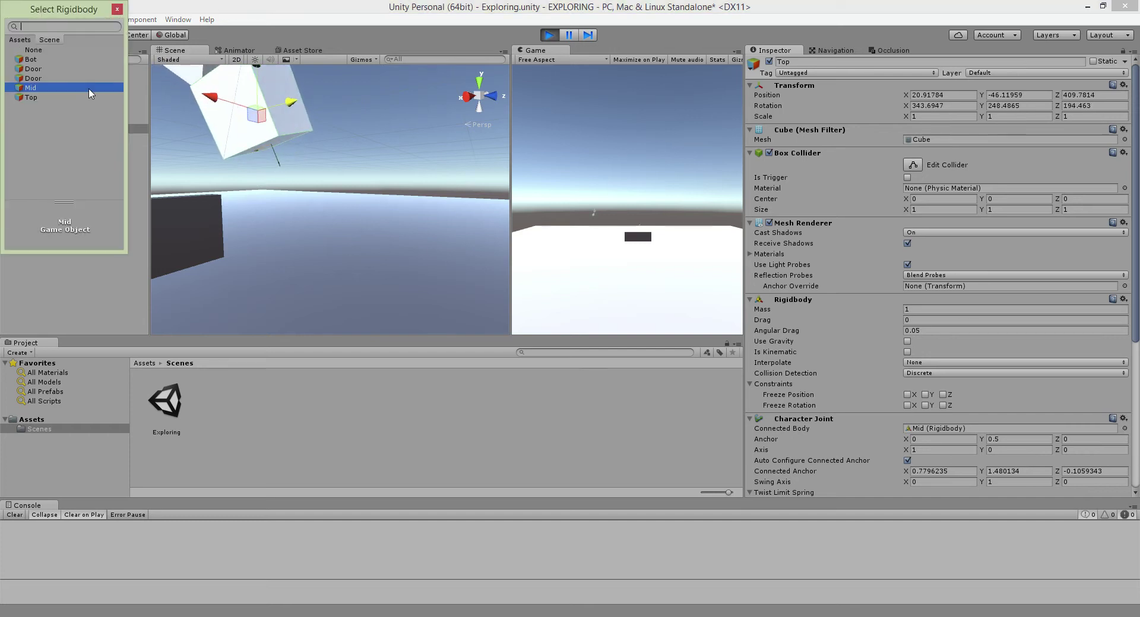
{"action": "left_click", "coordinate": [32, 50]}
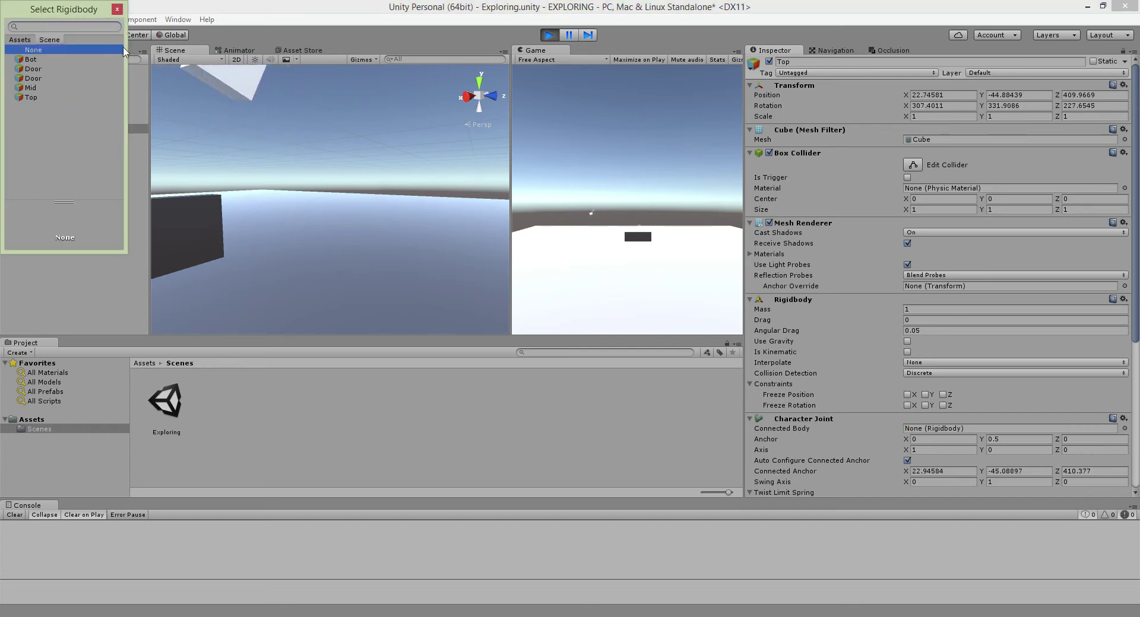
- Select the Mid cube to view its character joint, and stop playing the scene
{"action": "left_click", "coordinate": [117, 9]}
{"action": "scroll", "coordinate": [319, 273], "scroll_direction": "down", "scroll_amount": 4}
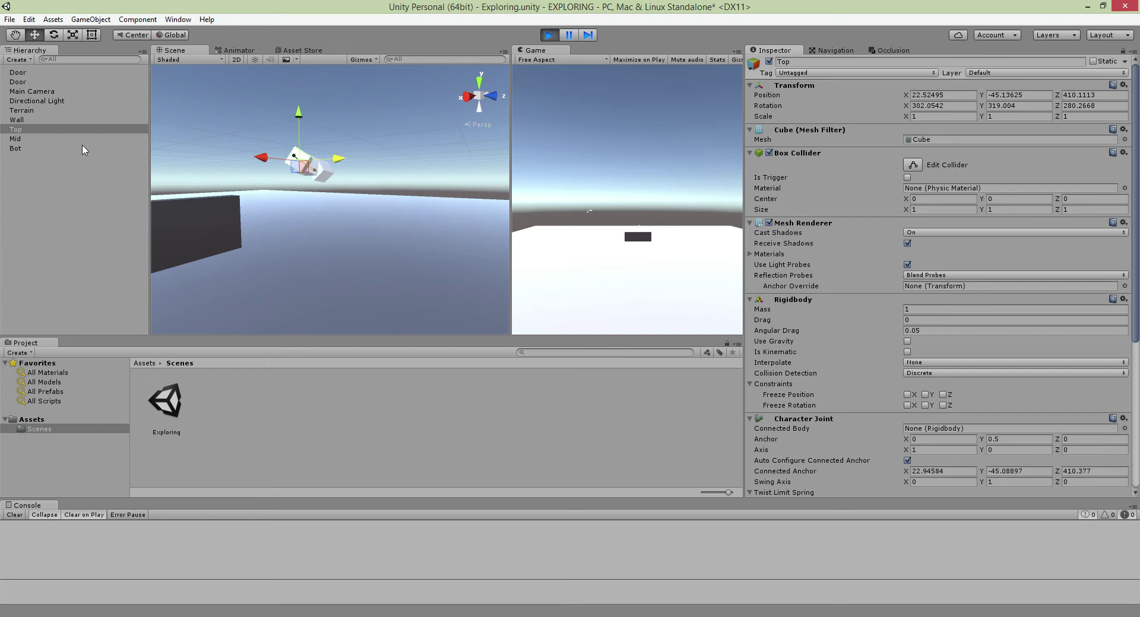
{"action": "left_click", "coordinate": [100, 140]}
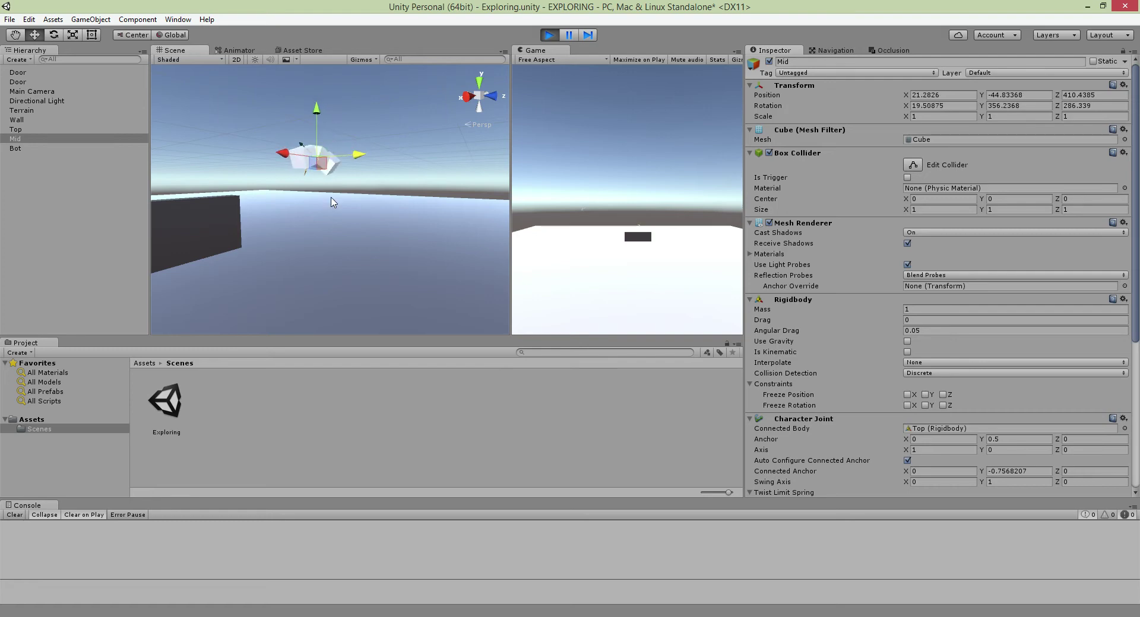
{"action": "left_click", "coordinate": [550, 35]}
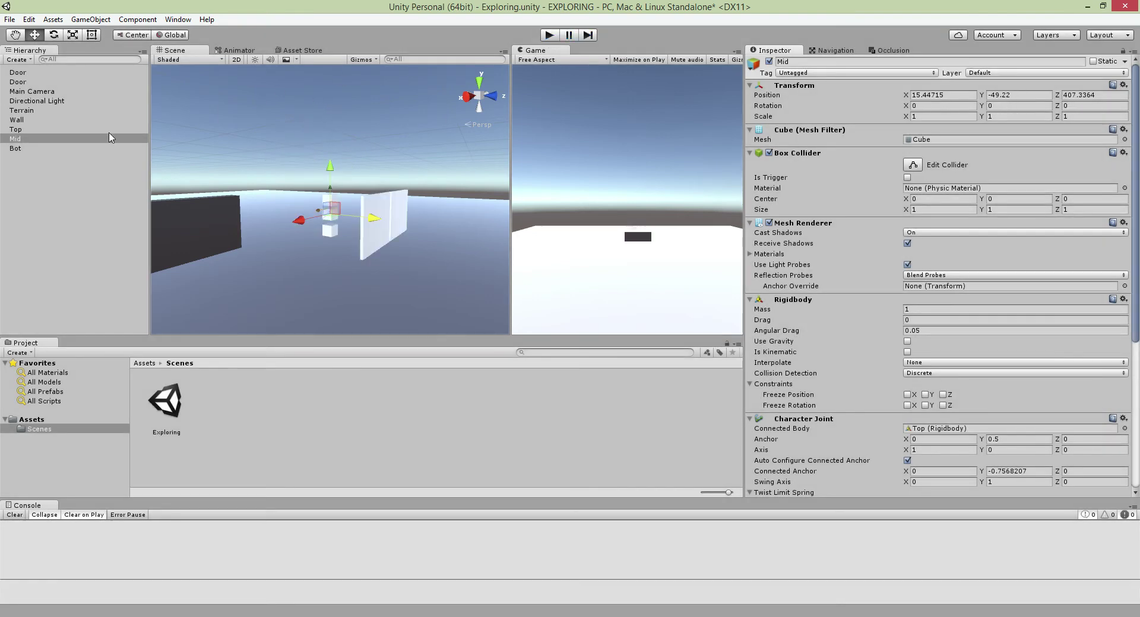
- Add a new cube to the scene near the existing doors, at about Z 417.2
{"action": "double_click", "coordinate": [71, 81]}
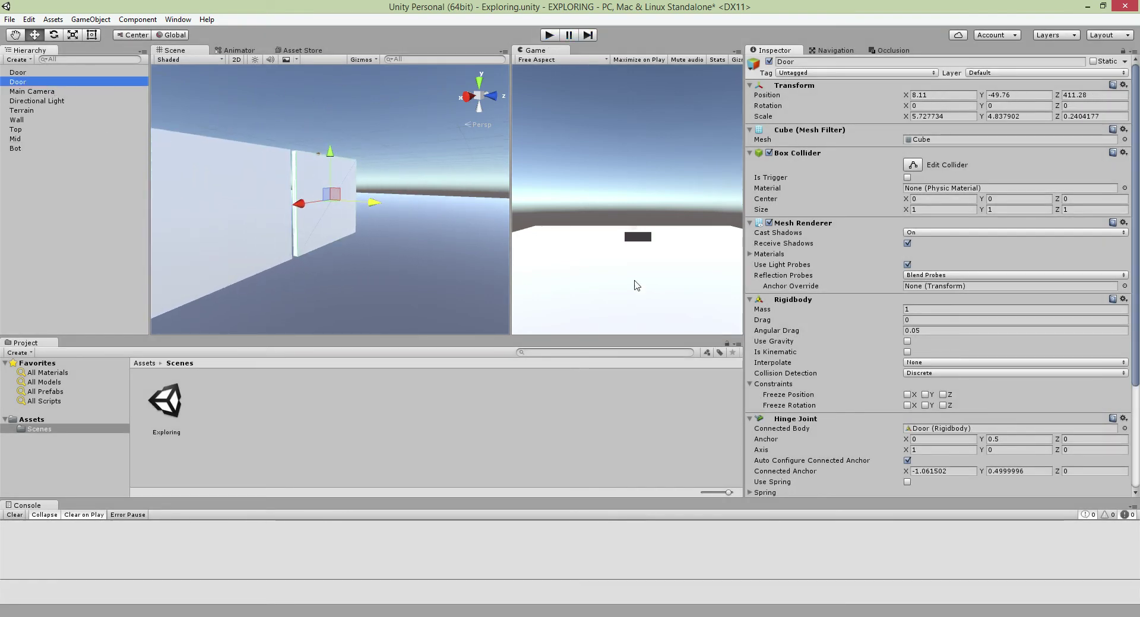
{"action": "scroll", "coordinate": [896, 328], "scroll_direction": "down", "scroll_amount": 5}
{"action": "left_click", "coordinate": [31, 155]}
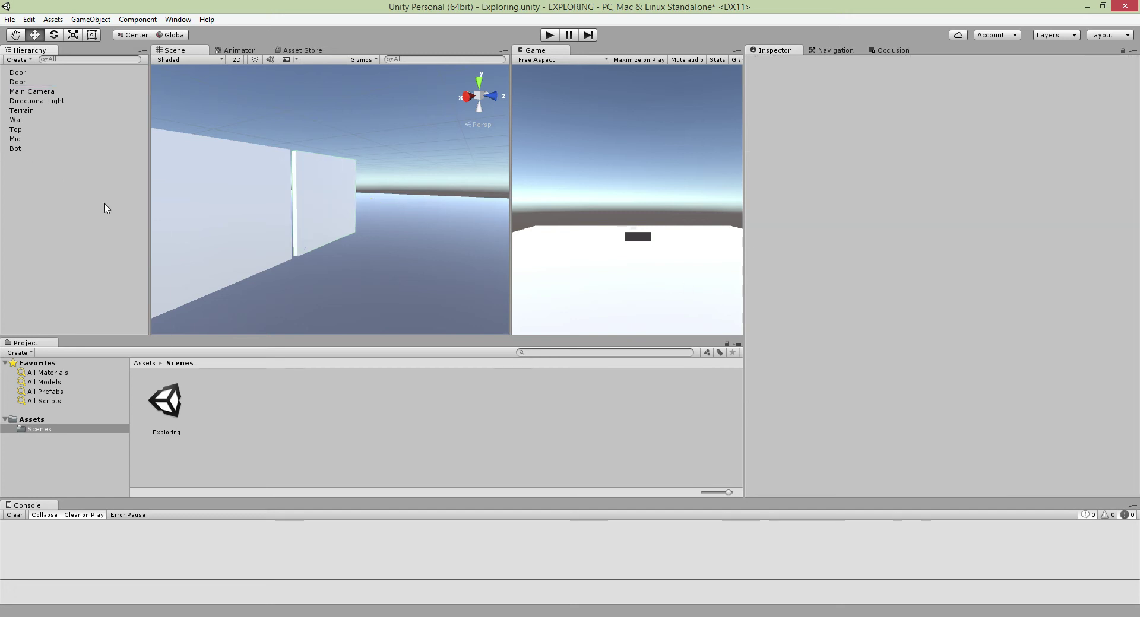
{"action": "right_click", "coordinate": [66, 184]}
{"action": "mouse_move", "coordinate": [121, 294]}
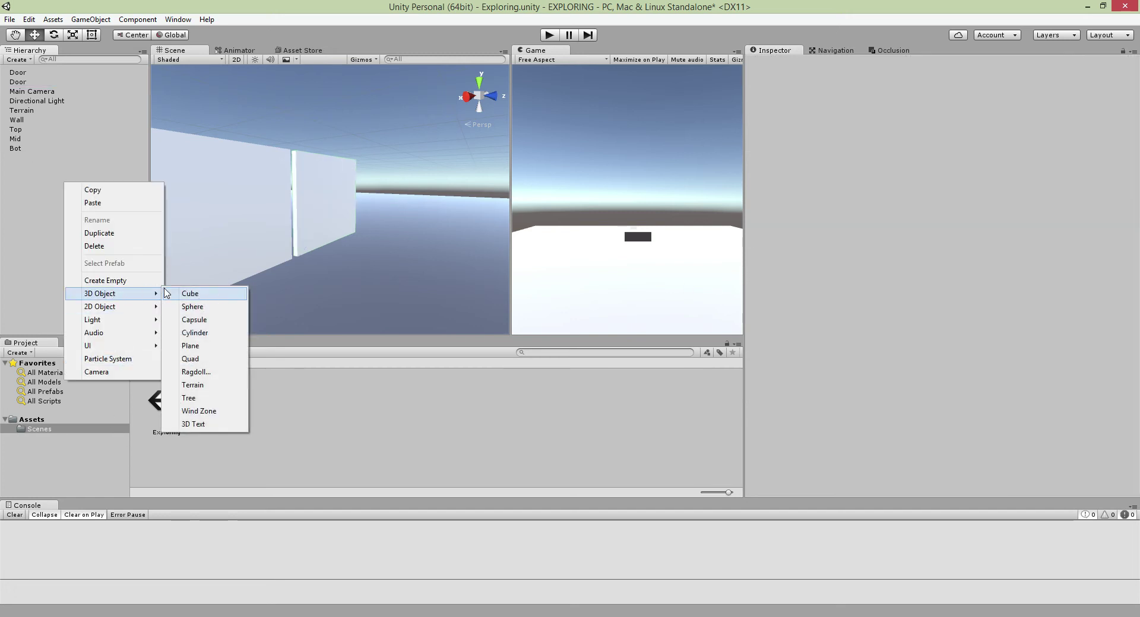
{"action": "left_click", "coordinate": [189, 294]}
{"action": "left_click_drag", "start_coordinate": [421, 214], "coordinate": [429, 215]}
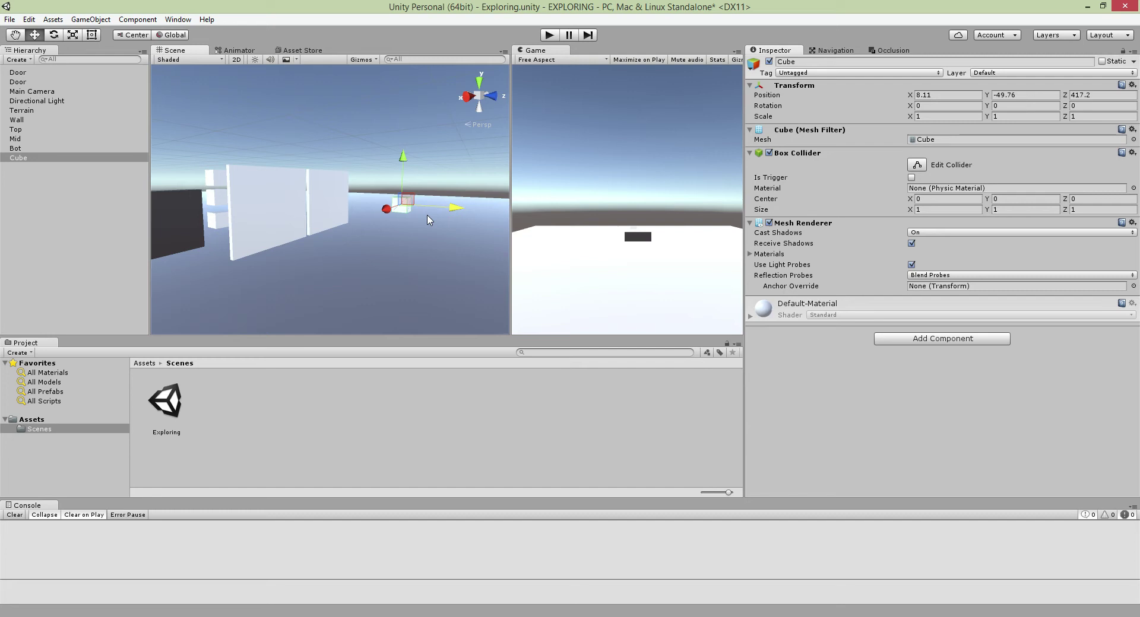
- Stretch the new cube to a scale of about 2.53 in Y and 2.19 in Z
{"action": "key", "text": "t"}
{"action": "right_click_drag", "start_coordinate": [400, 207], "coordinate": [598, 236]}
{"action": "key", "text": "w"}
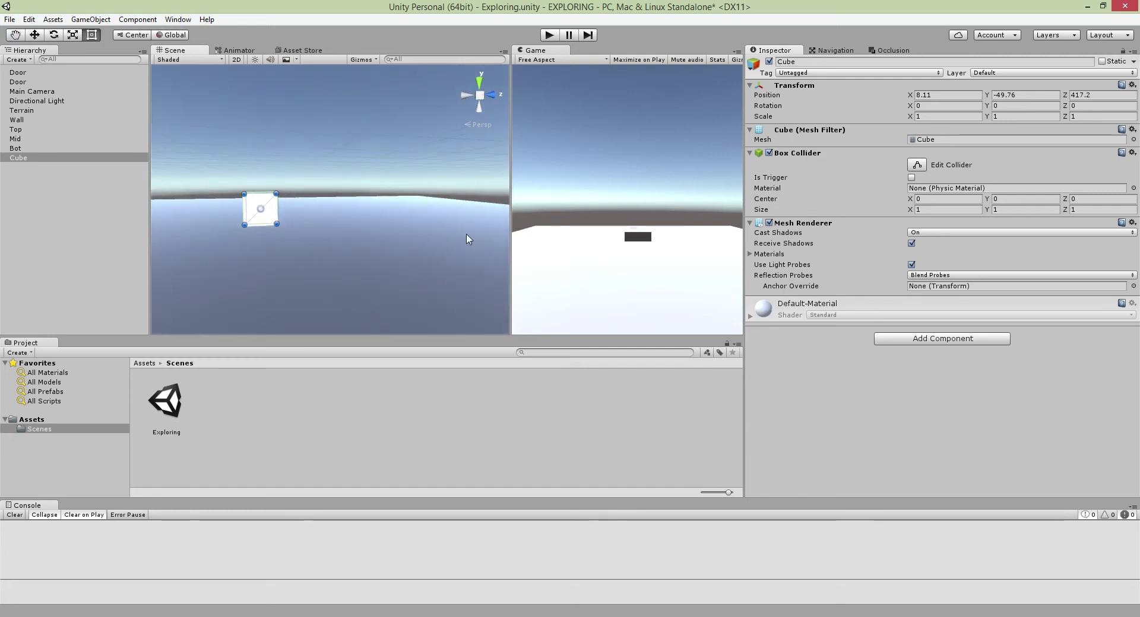
{"action": "right_click_drag", "start_coordinate": [468, 240], "coordinate": [347, 275]}
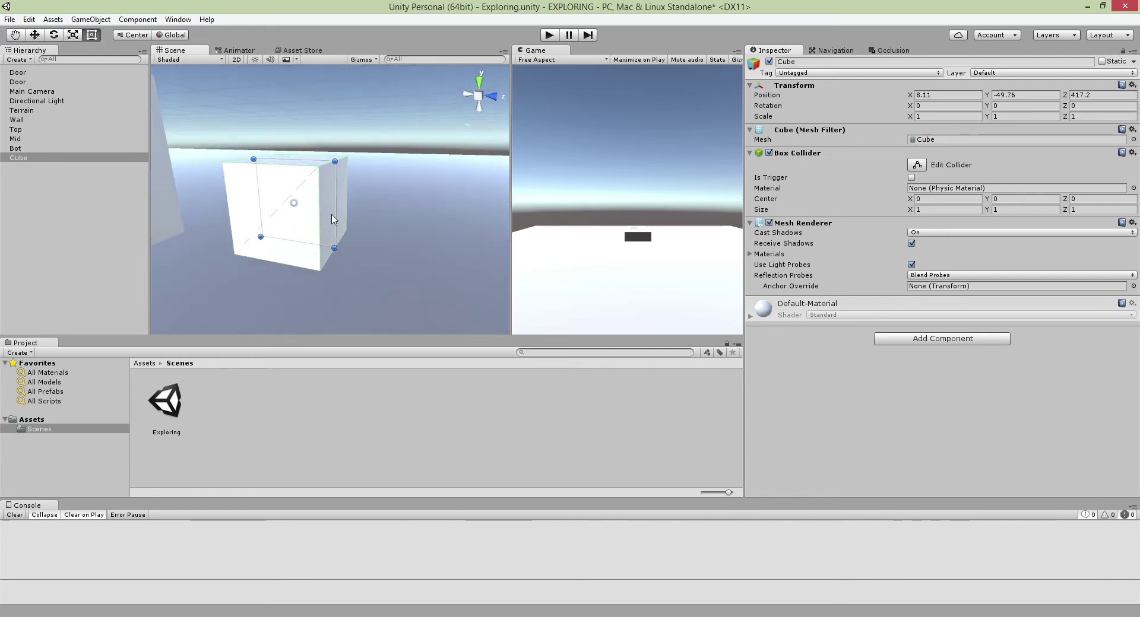
{"action": "left_click_drag", "start_coordinate": [334, 219], "coordinate": [454, 230]}
{"action": "left_click_drag", "start_coordinate": [343, 256], "coordinate": [343, 407]}
- Thin the stretched cube into a door panel with an X scale of about 0.25
{"action": "scroll", "coordinate": [382, 228], "scroll_direction": "down", "scroll_amount": 5}
{"action": "right_click_drag", "start_coordinate": [382, 229], "coordinate": [228, 194]}
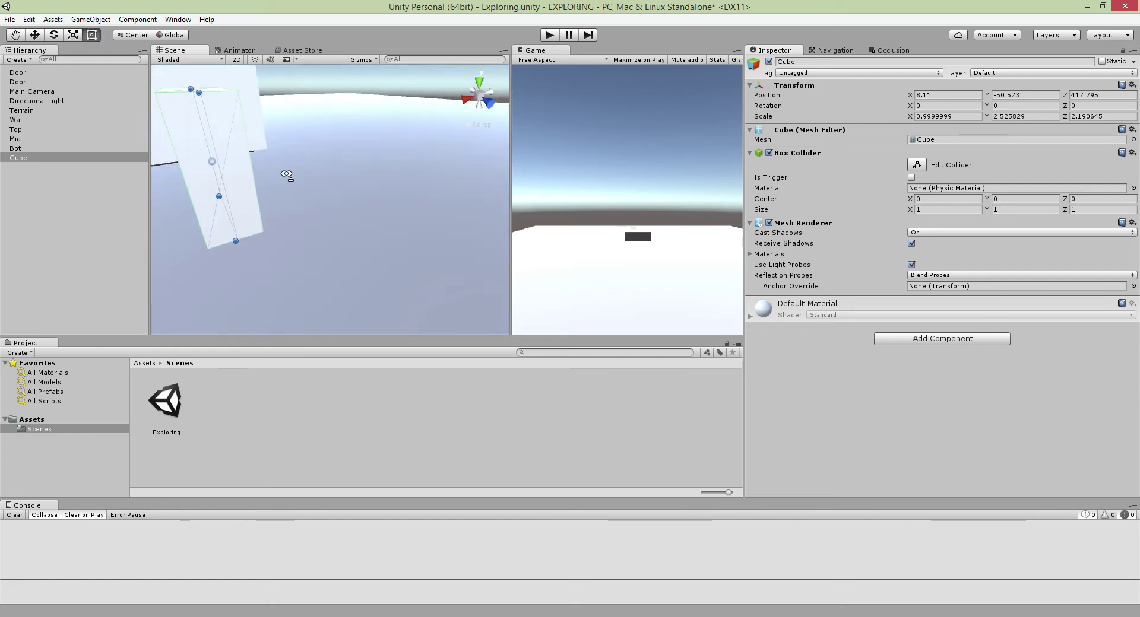
{"action": "left_click_drag", "start_coordinate": [287, 176], "coordinate": [232, 147], "text": "alt"}
{"action": "right_click_drag", "start_coordinate": [268, 166], "coordinate": [175, 113]}
{"action": "right_click_drag", "start_coordinate": [341, 208], "coordinate": [259, 140]}
{"action": "left_click_drag", "start_coordinate": [259, 140], "coordinate": [397, 200], "text": "alt"}
{"action": "scroll", "coordinate": [398, 200], "scroll_direction": "down", "scroll_amount": 3}
- Rename the thin cube as Door
{"action": "left_click", "coordinate": [117, 186]}
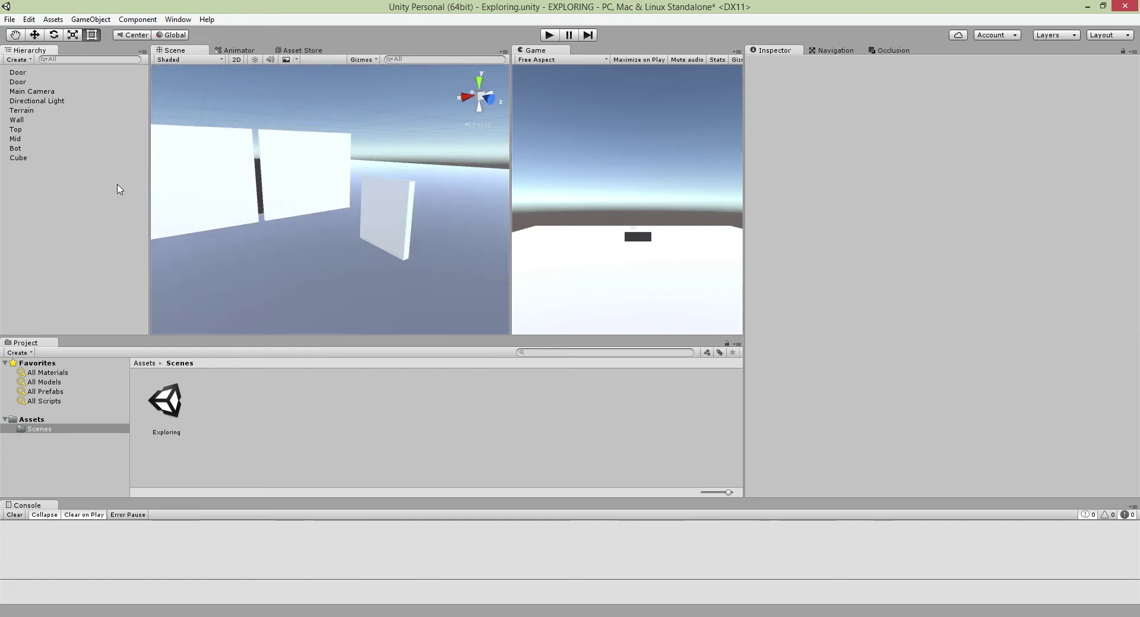
{"action": "left_click", "coordinate": [119, 158]}
{"action": "left_click", "coordinate": [801, 62]}
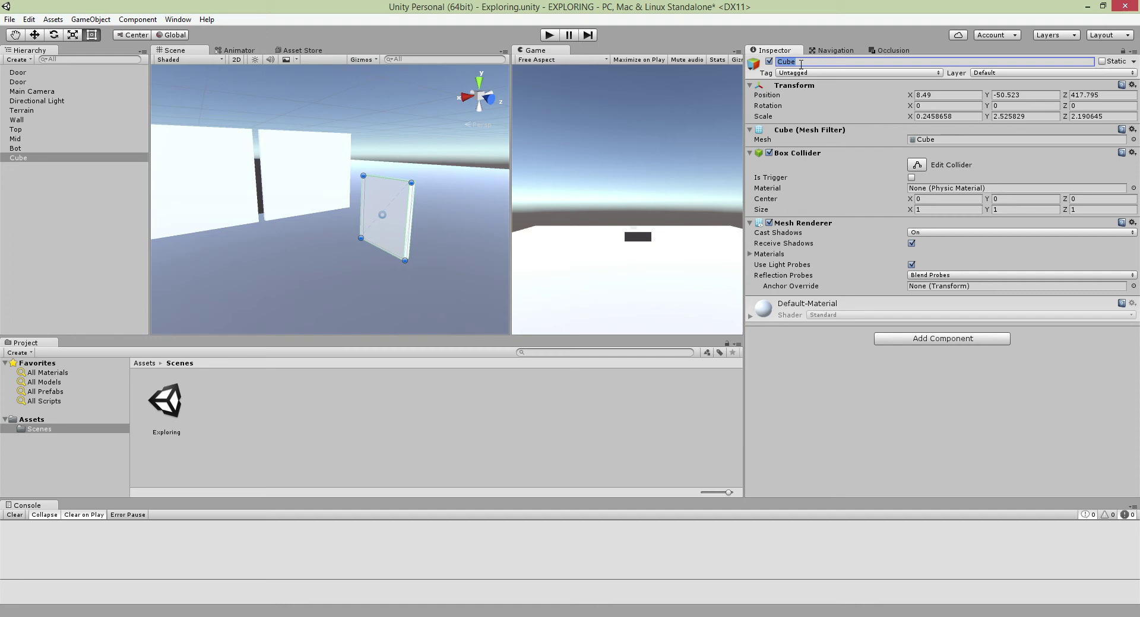
{"action": "type", "text": "Door"}
{"action": "key", "text": "Return"}
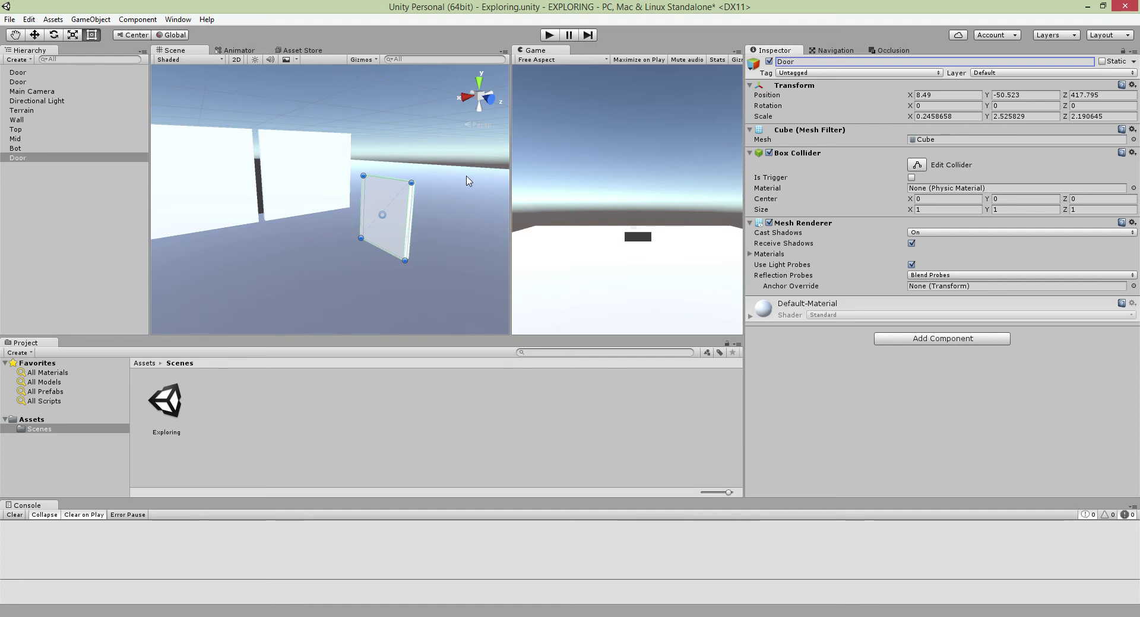
- Duplicate the new door, place the copy at the end of the object list and name it Door
{"action": "left_click", "coordinate": [74, 162]}
{"action": "key", "text": "ctrl+d"}
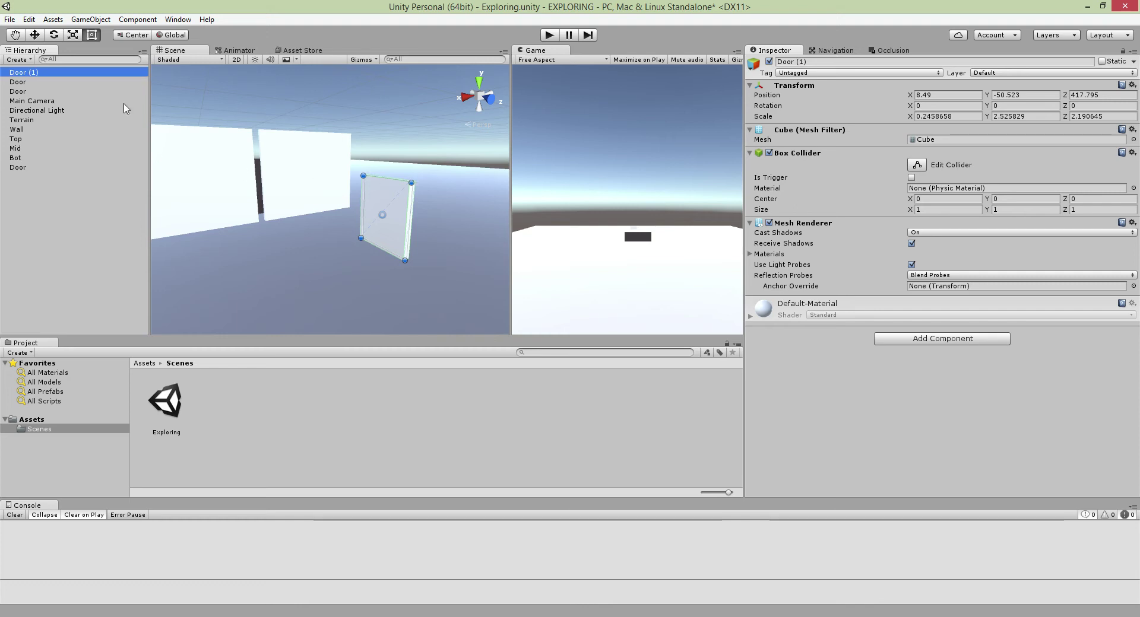
{"action": "left_click_drag", "start_coordinate": [67, 81], "coordinate": [52, 176]}
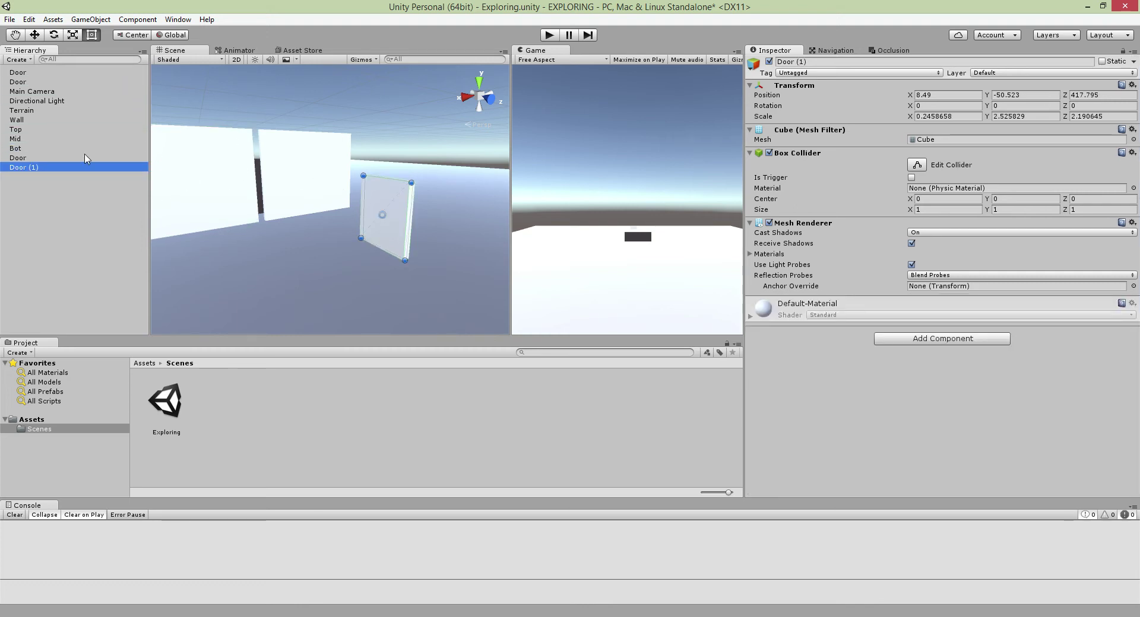
{"action": "left_click", "coordinate": [808, 61]}
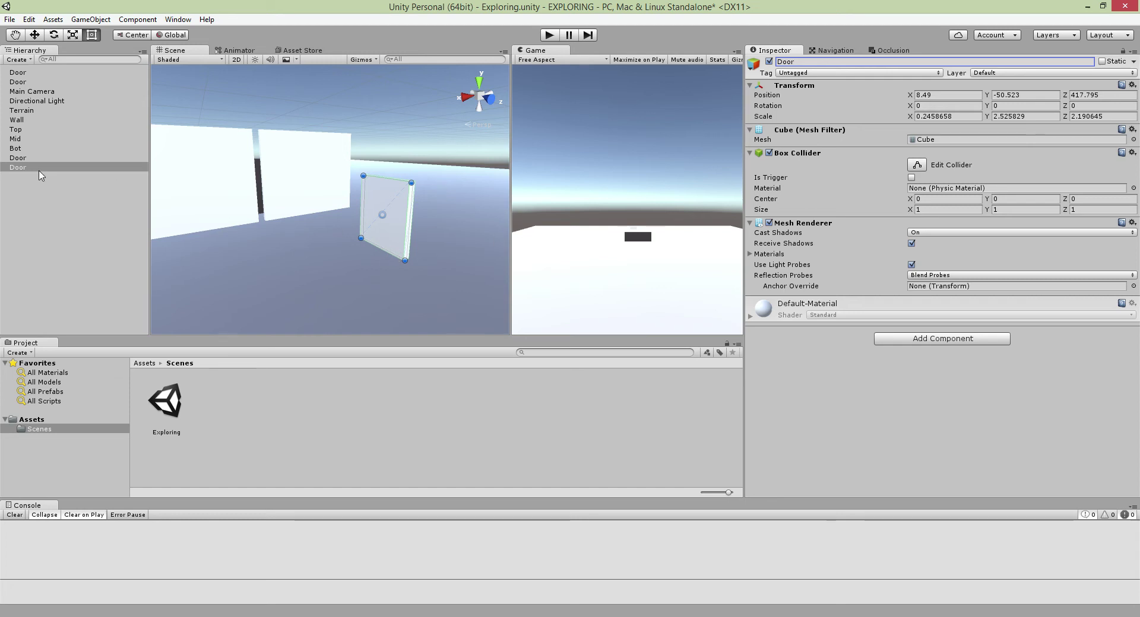
- Move the duplicated door along Z to about 420.11 so it stands beside the first new door
{"action": "right_click_drag", "start_coordinate": [322, 207], "coordinate": [366, 215]}
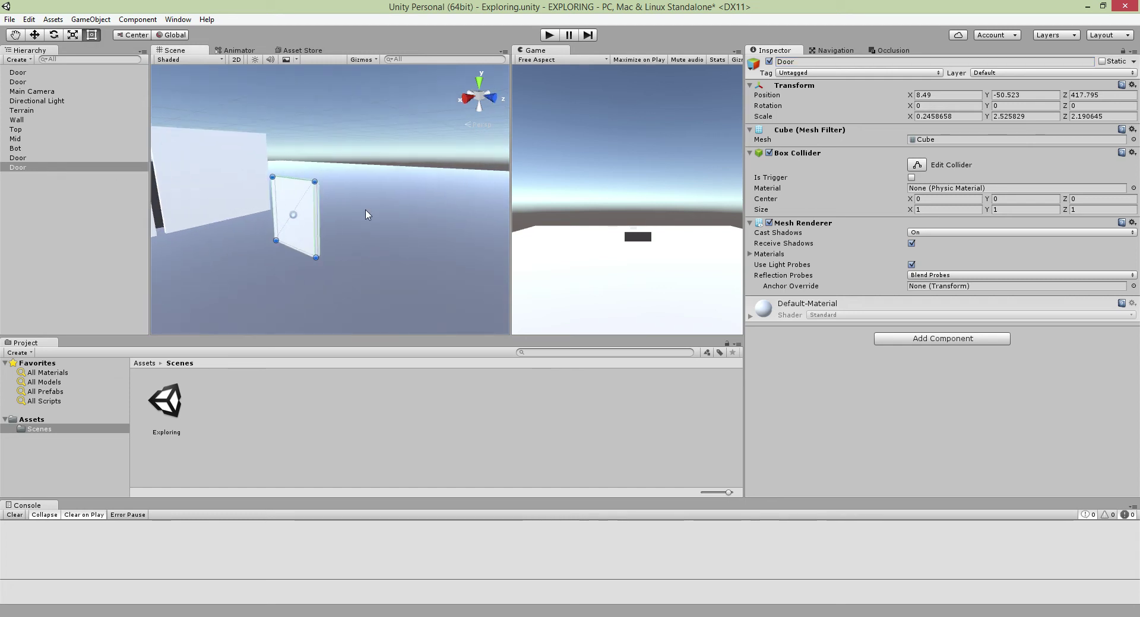
{"action": "left_click", "coordinate": [50, 167]}
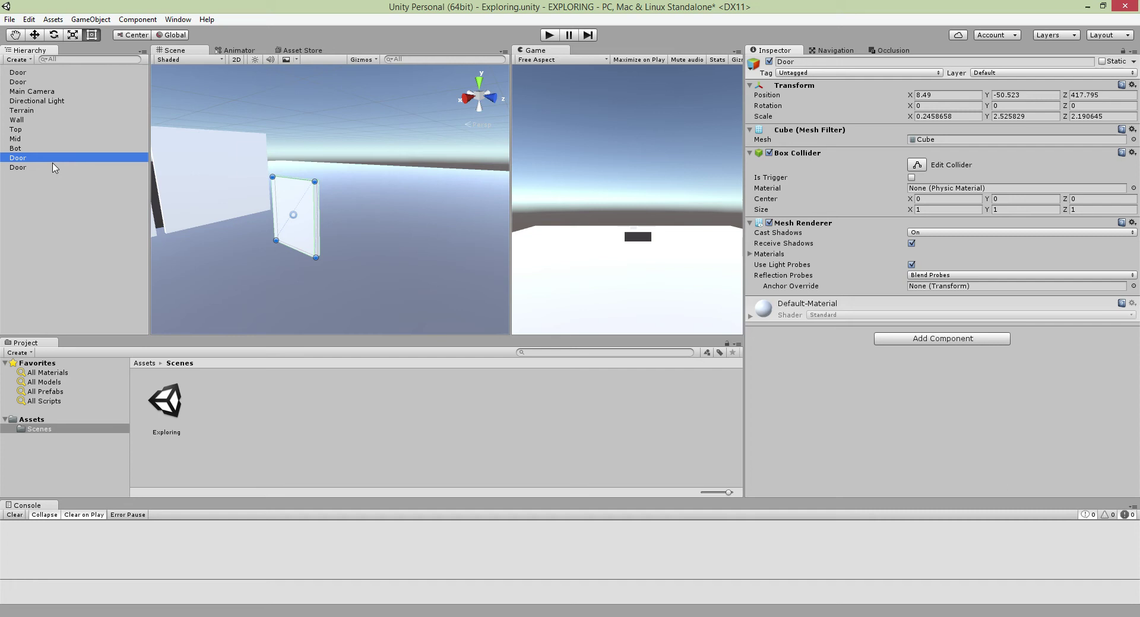
{"action": "key", "text": "w"}
{"action": "left_click_drag", "start_coordinate": [325, 222], "coordinate": [387, 247]}
- Add a Hinge Joint component to the duplicated door
{"action": "left_click", "coordinate": [937, 334]}
{"action": "key", "text": "Down"}
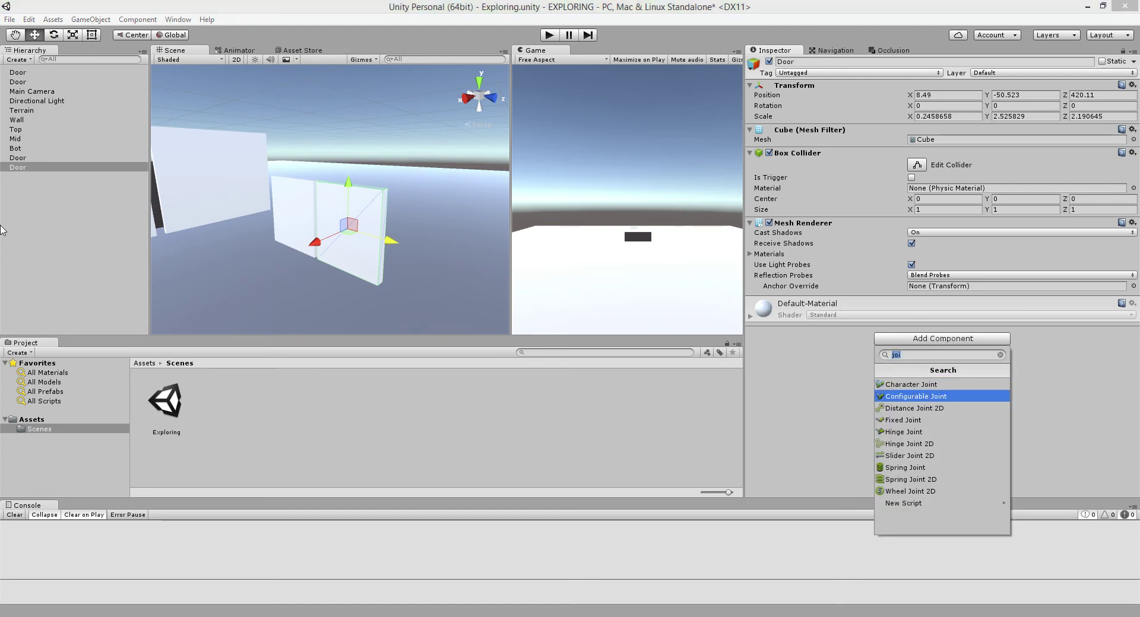
{"action": "left_click", "coordinate": [910, 432]}
{"action": "scroll", "coordinate": [828, 335], "scroll_direction": "down", "scroll_amount": 3}
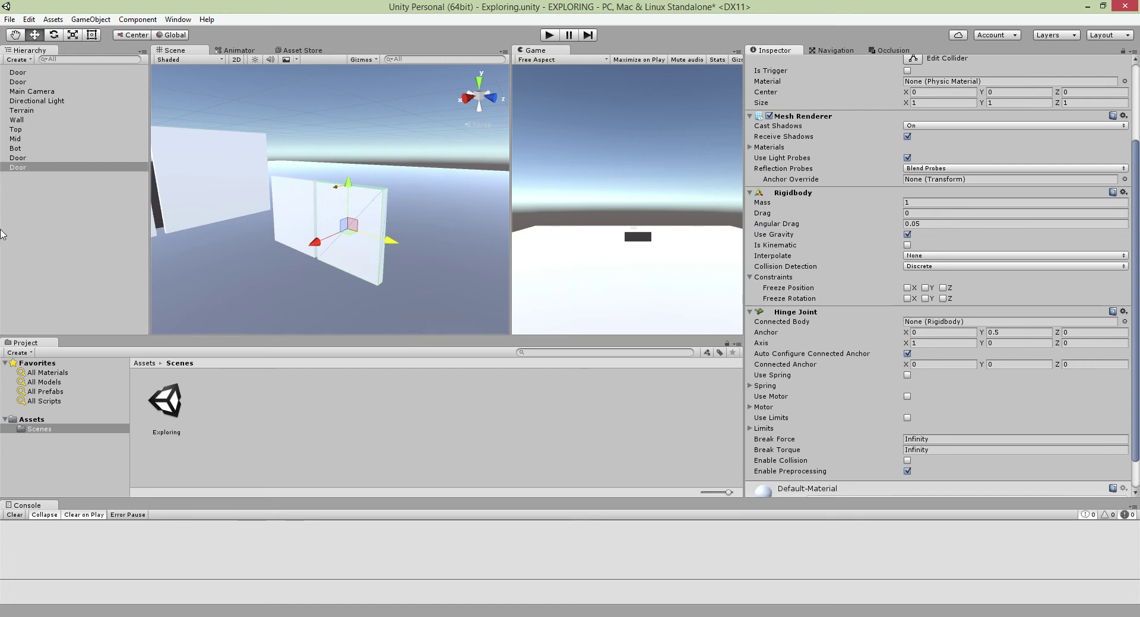
- Add a Rigidbody component to the other new door, the one without a joint
{"action": "left_click", "coordinate": [13, 168]}
{"action": "left_click", "coordinate": [15, 159]}
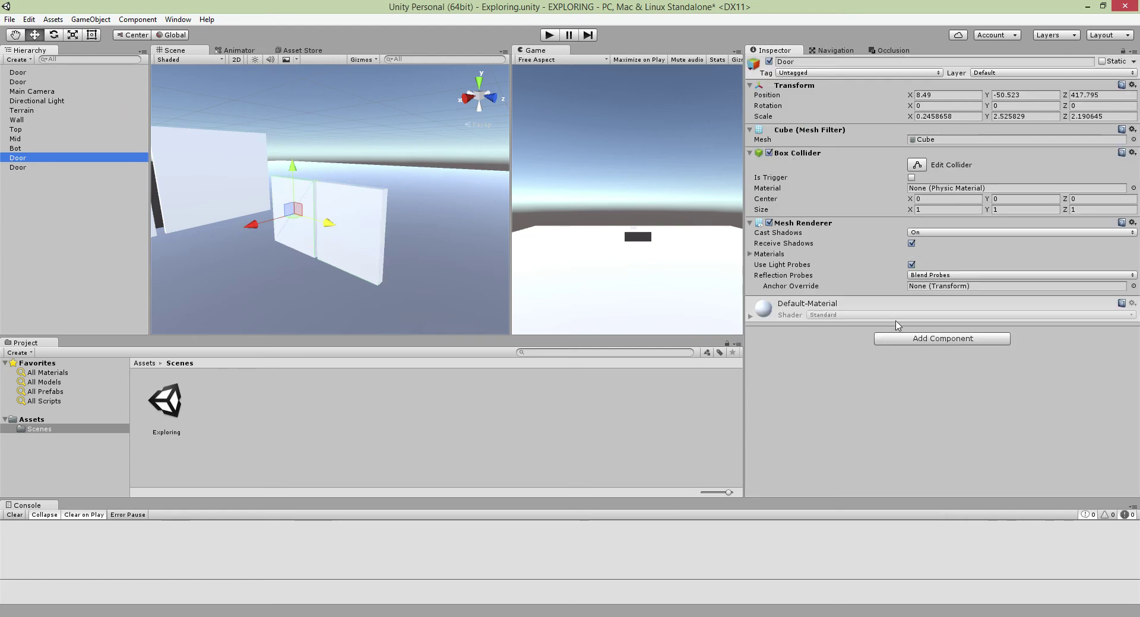
{"action": "left_click", "coordinate": [926, 338]}
{"action": "type", "text": "rigi"}
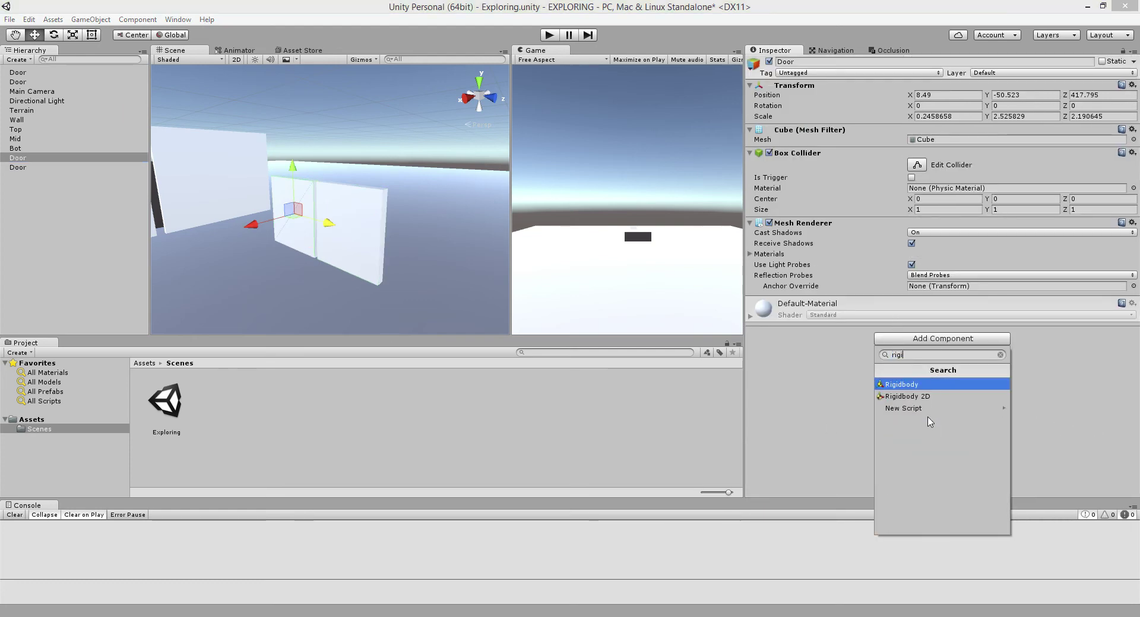
{"action": "key", "text": "Return"}
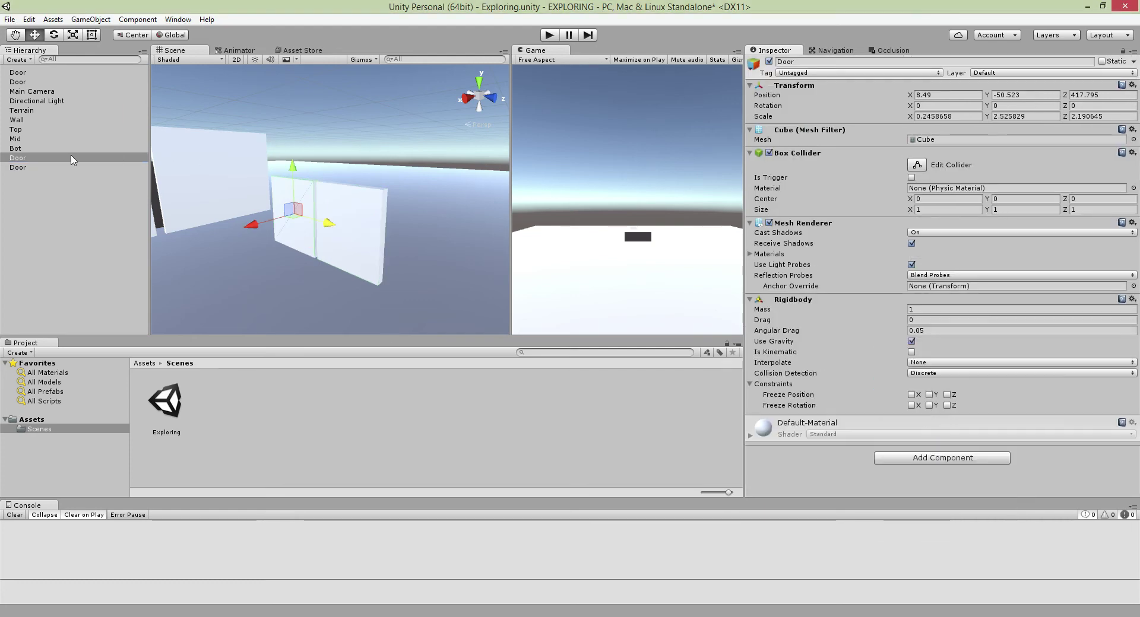
- Set the first new door as the connected body of the duplicate's hinge joint, and turn off gravity on both doors
{"action": "left_click", "coordinate": [54, 168]}
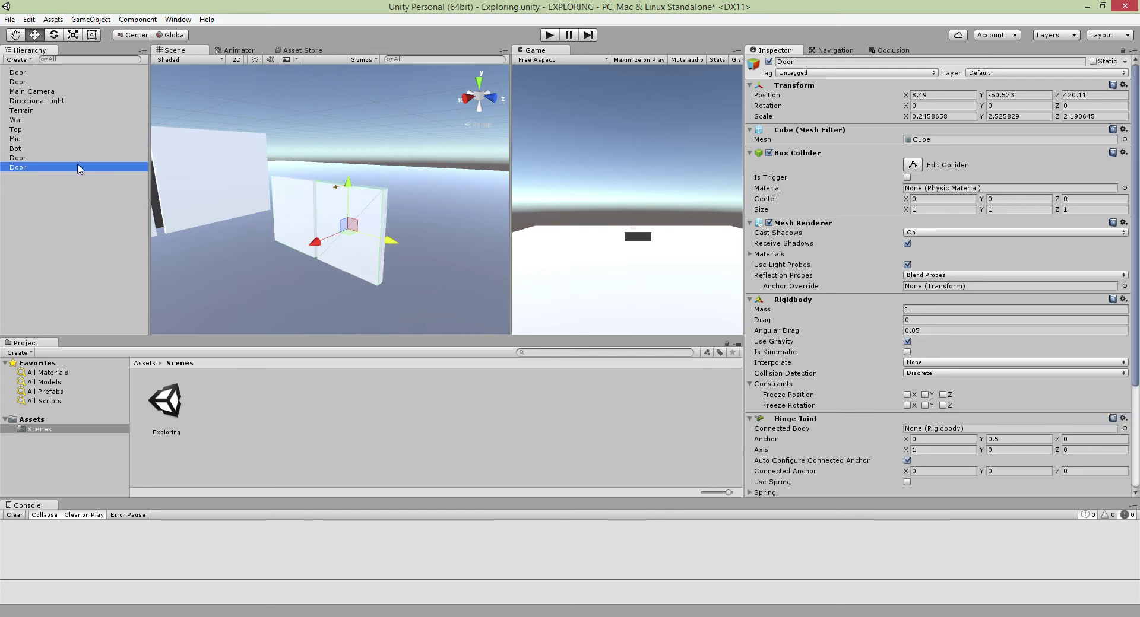
{"action": "left_click", "coordinate": [662, 390]}
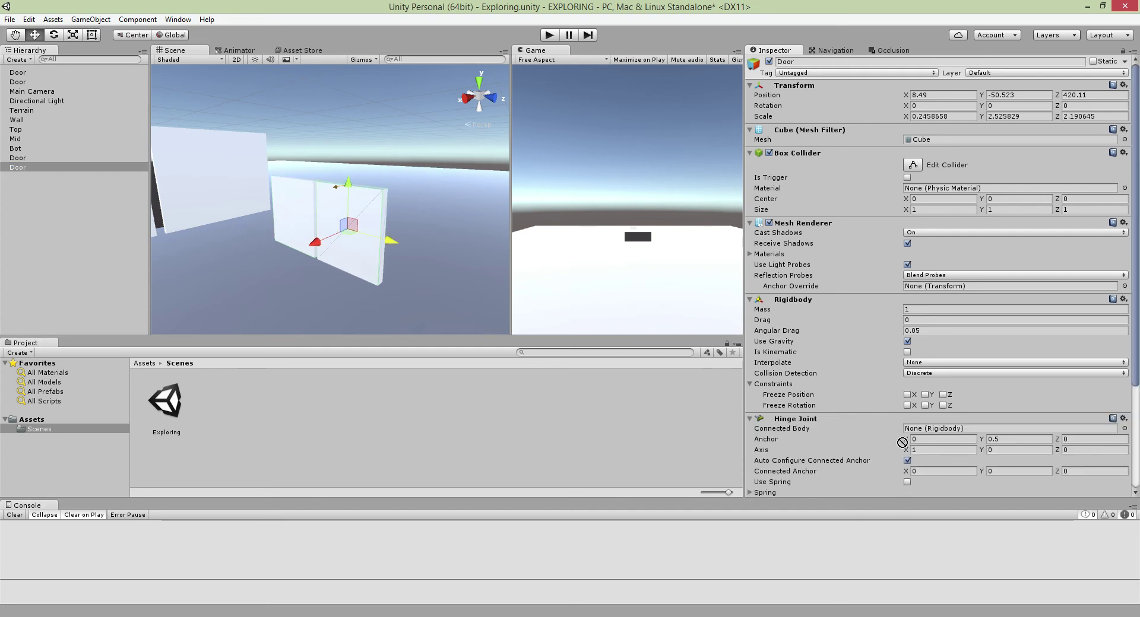
{"action": "left_click_drag", "start_coordinate": [902, 443], "coordinate": [952, 429]}
{"action": "left_click", "coordinate": [51, 157], "text": "shift"}
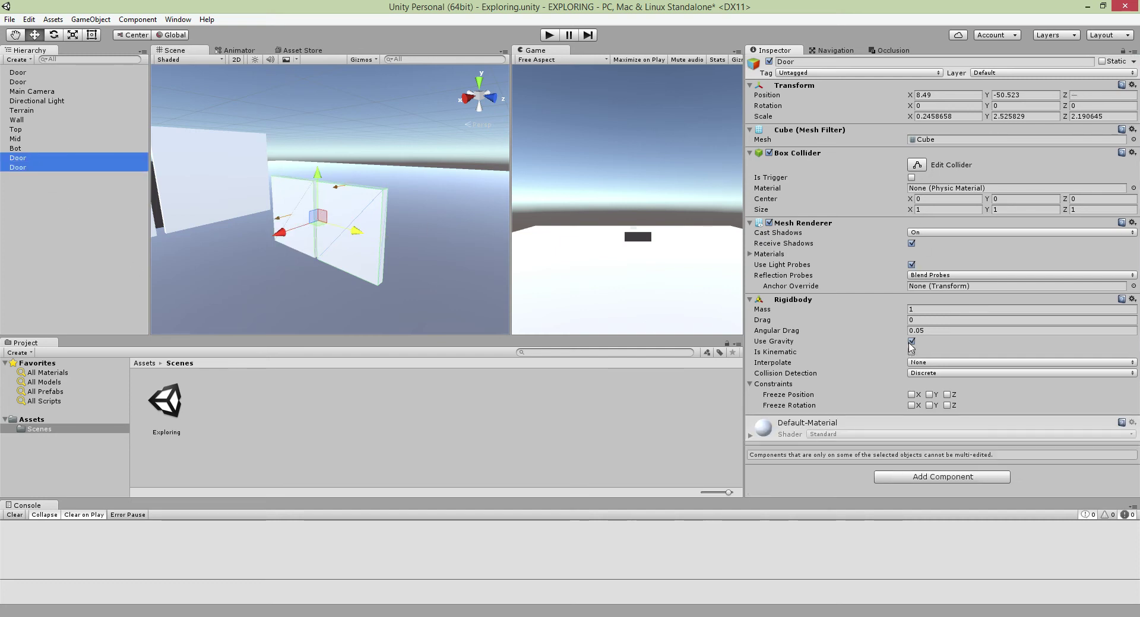
{"action": "left_click", "coordinate": [911, 342]}
- Play the scene and pull the duplicated door sideways and vertically to test its hinge joint
{"action": "left_click", "coordinate": [549, 35]}
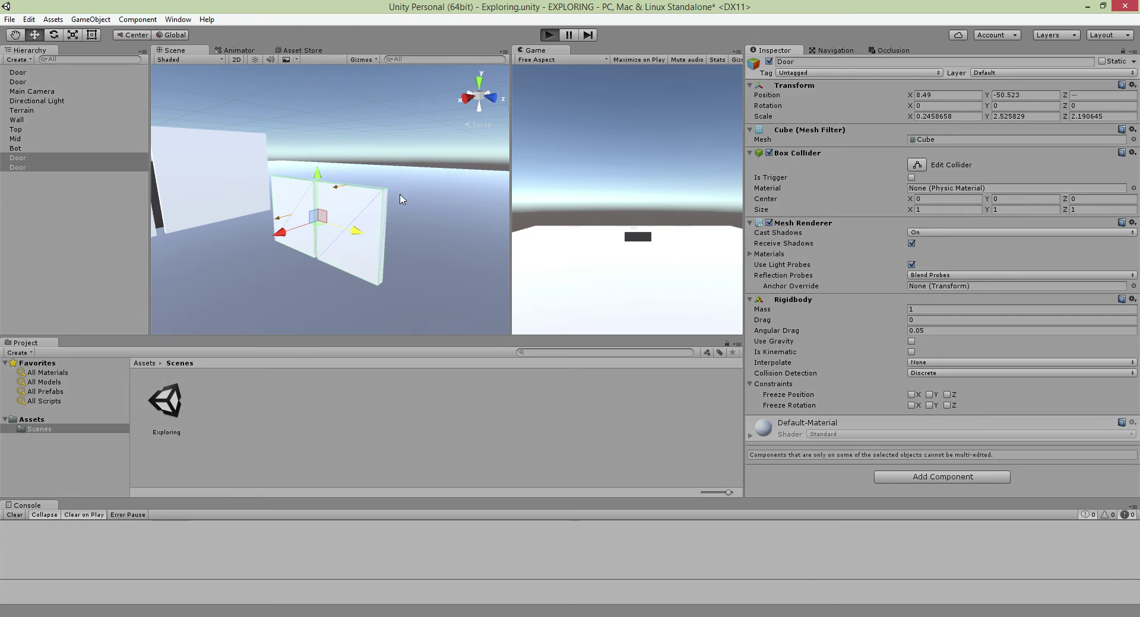
{"action": "left_click", "coordinate": [9, 168]}
{"action": "left_click_drag", "start_coordinate": [294, 230], "coordinate": [416, 219]}
{"action": "left_click_drag", "start_coordinate": [286, 238], "coordinate": [406, 207]}
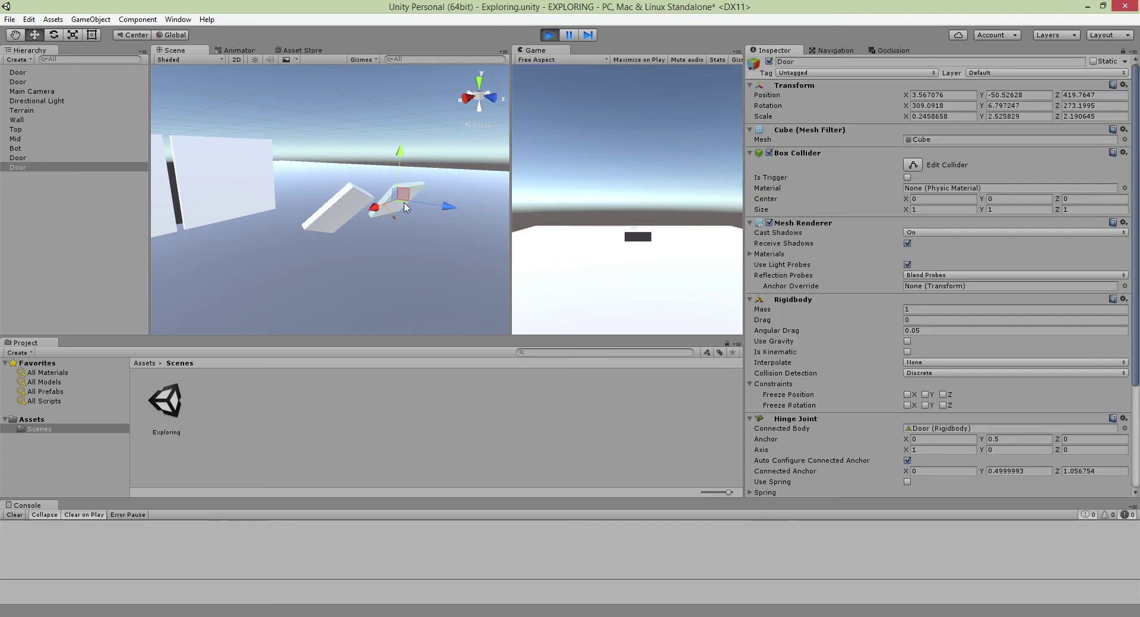
{"action": "left_click", "coordinate": [395, 129]}
{"action": "left_click", "coordinate": [399, 193]}
{"action": "left_click_drag", "start_coordinate": [399, 152], "coordinate": [399, 187]}
- Pull each of the two hinged doors in turn to compare how they swing around their joint
{"action": "left_click", "coordinate": [359, 176]}
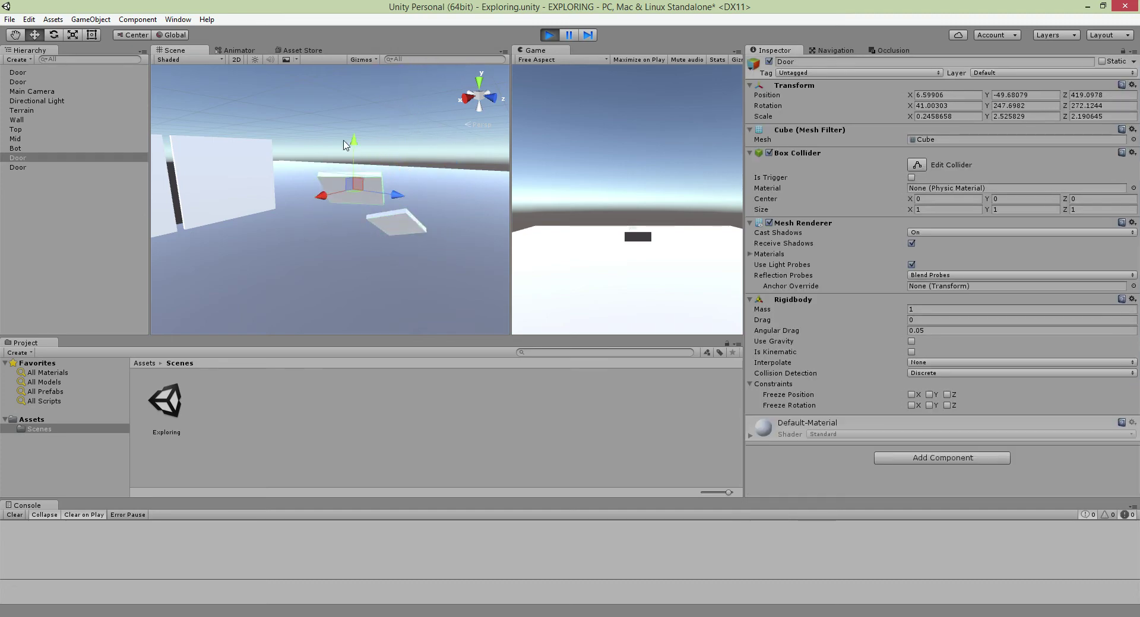
{"action": "left_click", "coordinate": [426, 234]}
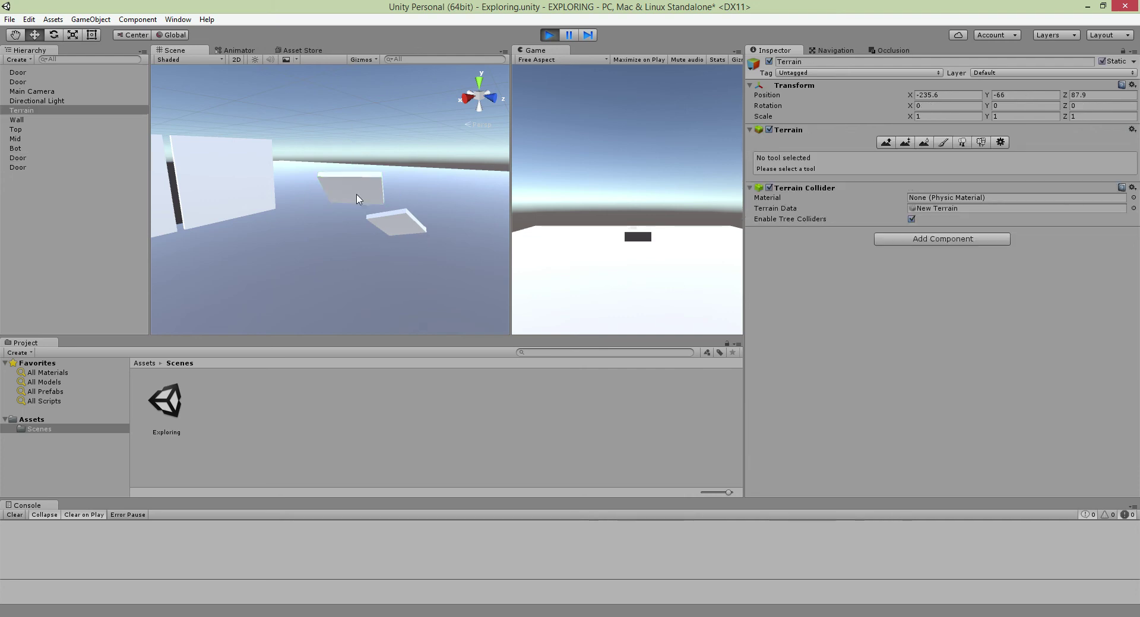
{"action": "left_click", "coordinate": [358, 194]}
{"action": "left_click", "coordinate": [395, 224]}
{"action": "left_click_drag", "start_coordinate": [398, 198], "coordinate": [404, 126]}
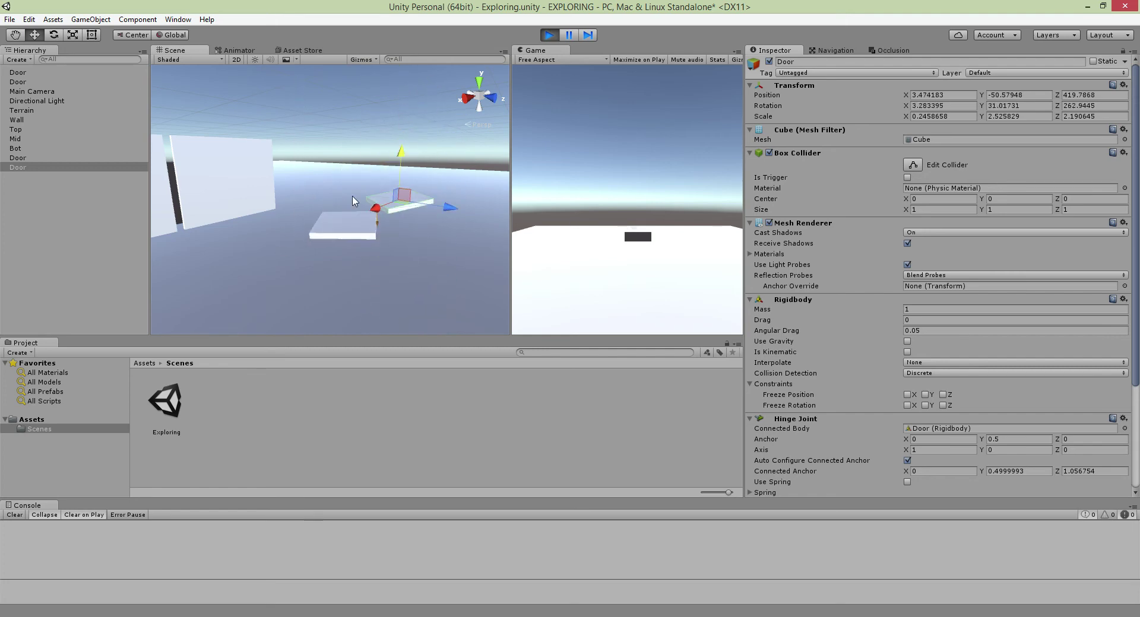
{"action": "left_click", "coordinate": [345, 222]}
{"action": "left_click_drag", "start_coordinate": [346, 180], "coordinate": [349, 94]}
{"action": "left_click_drag", "start_coordinate": [329, 137], "coordinate": [397, 124]}
{"action": "left_click", "coordinate": [387, 211]}
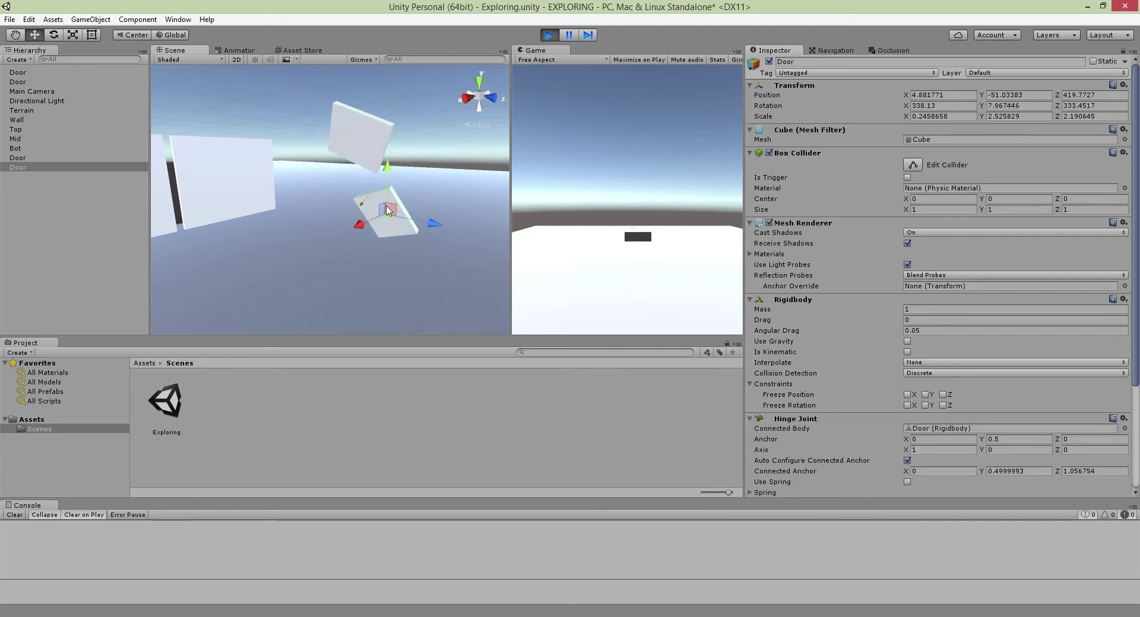
{"action": "left_click", "coordinate": [354, 150]}
{"action": "left_click", "coordinate": [387, 185]}
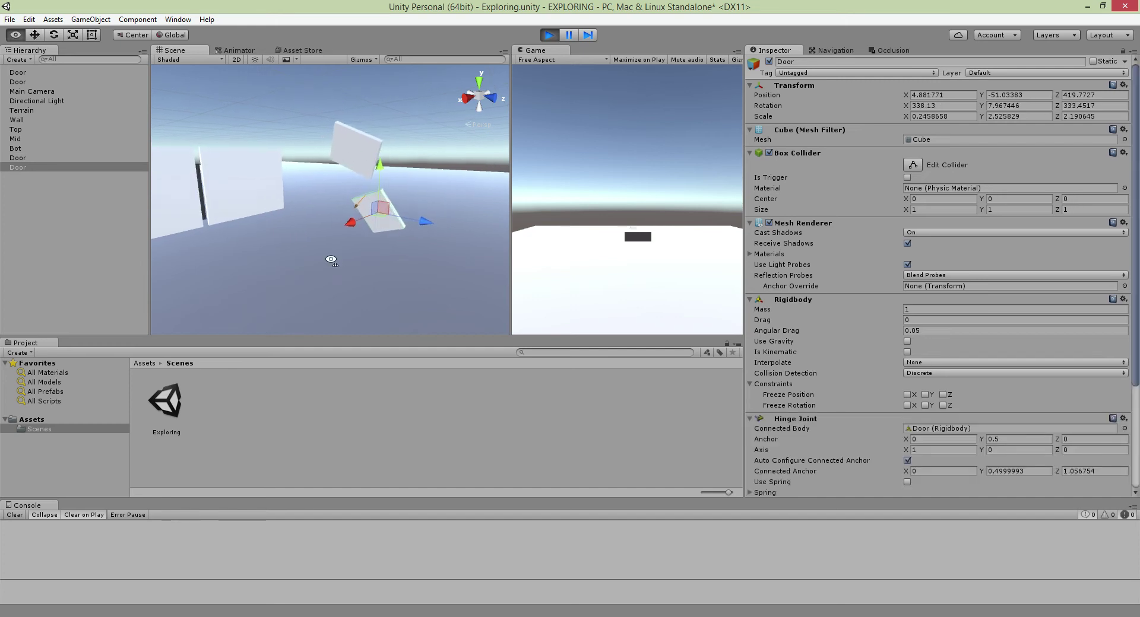
- Select the Top cube of the character joint chain and frame it in the scene view
{"action": "right_click_drag", "start_coordinate": [351, 220], "coordinate": [244, 213]}
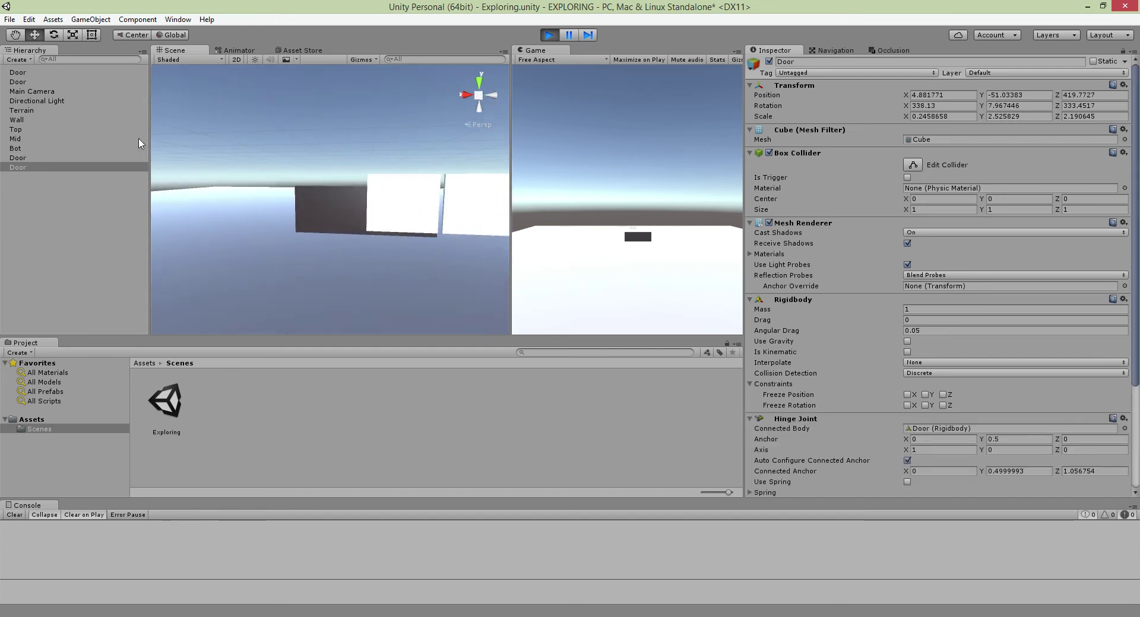
{"action": "left_click", "coordinate": [72, 121]}
{"action": "key", "text": "Up"}
{"action": "key", "text": "Up"}
{"action": "key", "text": "Up"}
{"action": "key", "text": "Up"}
{"action": "key", "text": "Up"}
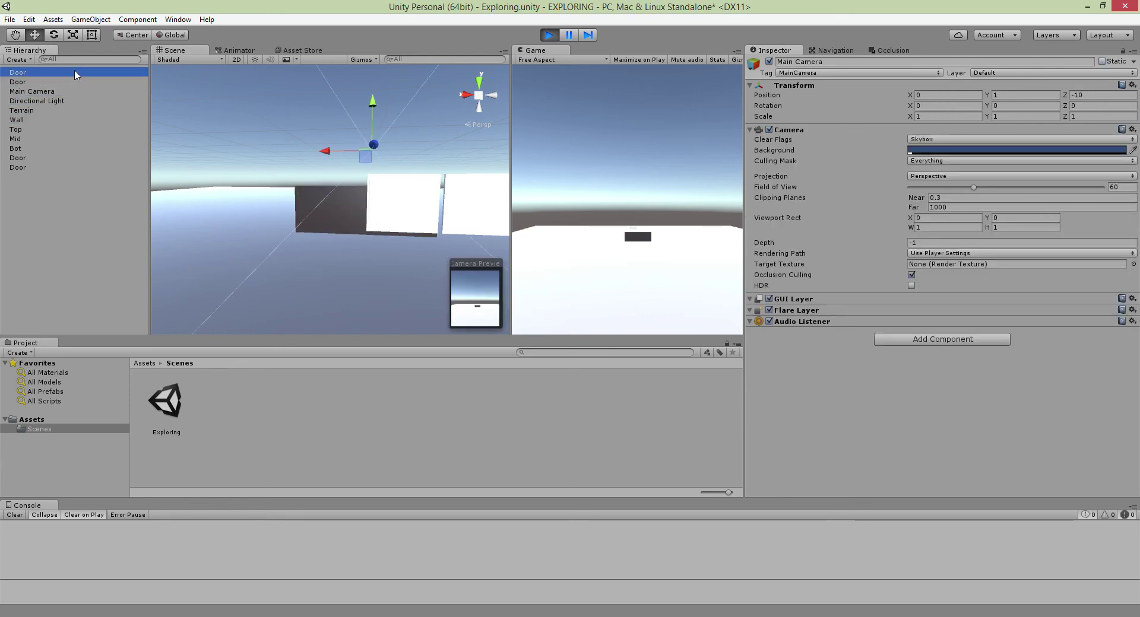
{"action": "double_click", "coordinate": [53, 129]}
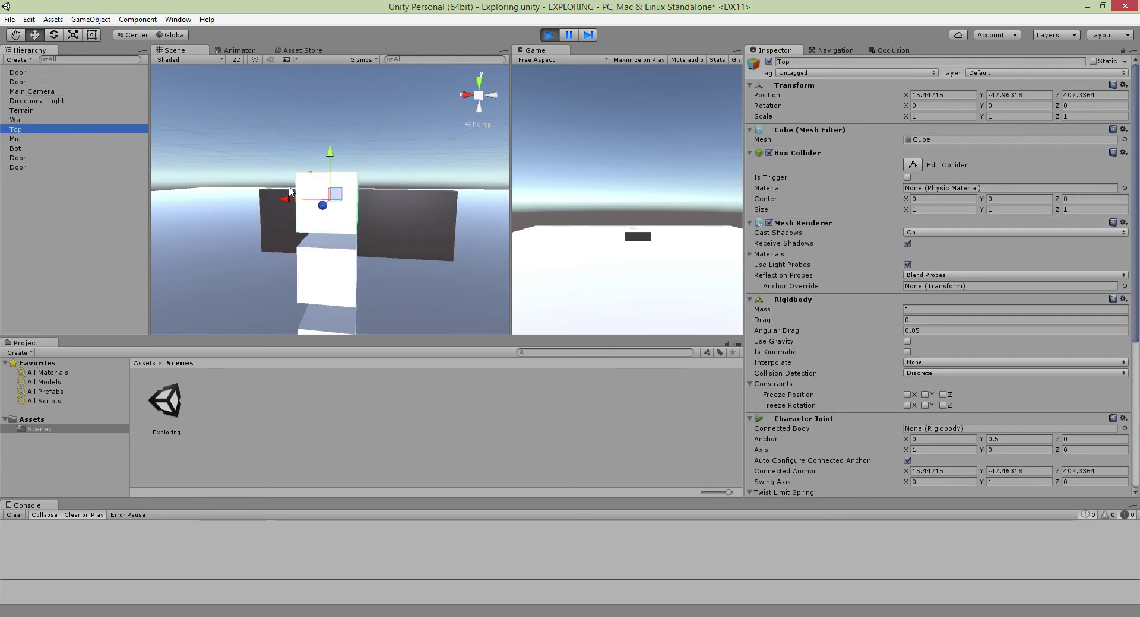
{"action": "scroll", "coordinate": [318, 211], "scroll_direction": "down", "scroll_amount": 3}
{"action": "mouse_move", "coordinate": [318, 211]}
{"action": "right_mouse_down"}
{"action": "mouse_move", "coordinate": [360, 220]}
{"action": "mouse_move", "coordinate": [298, 216]}
{"action": "mouse_move", "coordinate": [357, 201]}
{"action": "mouse_move", "coordinate": [316, 223]}
{"action": "right_mouse_up"}
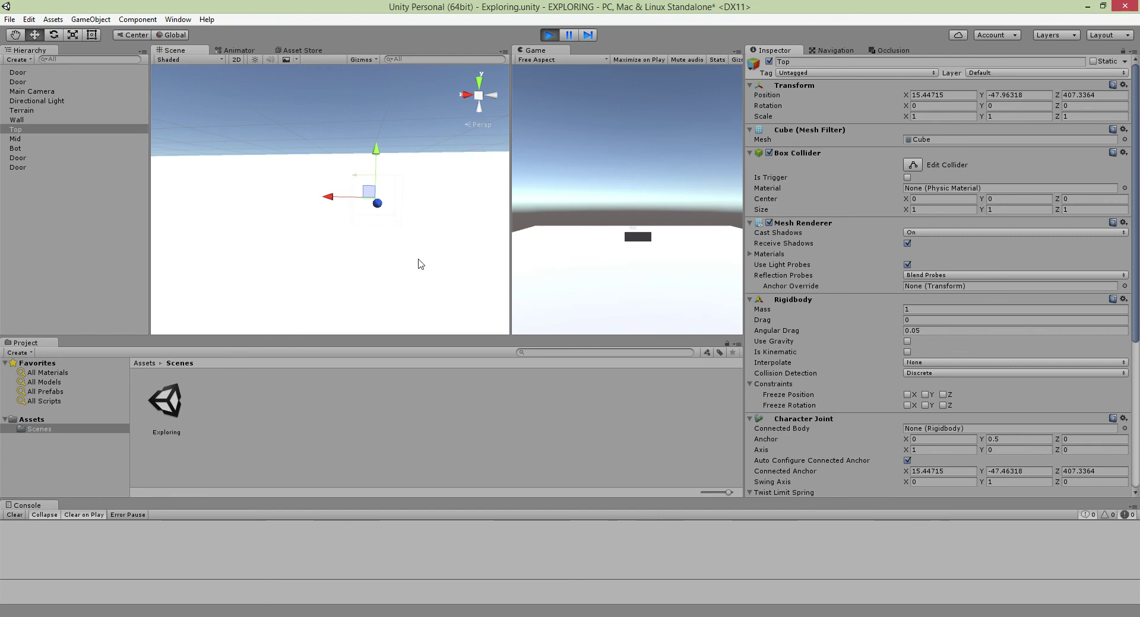
- Review the Top cube's Rigidbody and Character Joint settings, and search the addable components for "jo"
{"action": "scroll", "coordinate": [757, 337], "scroll_direction": "down", "scroll_amount": 8}
{"action": "scroll", "coordinate": [758, 337], "scroll_direction": "up", "scroll_amount": 3}
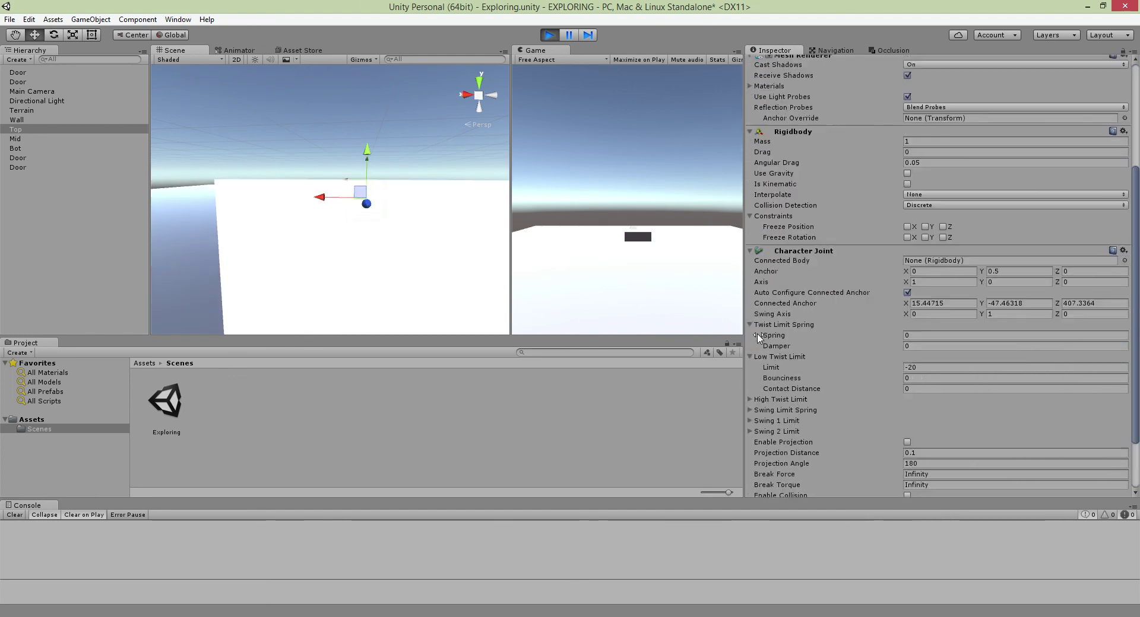
{"action": "scroll", "coordinate": [758, 337], "scroll_direction": "up", "scroll_amount": 3}
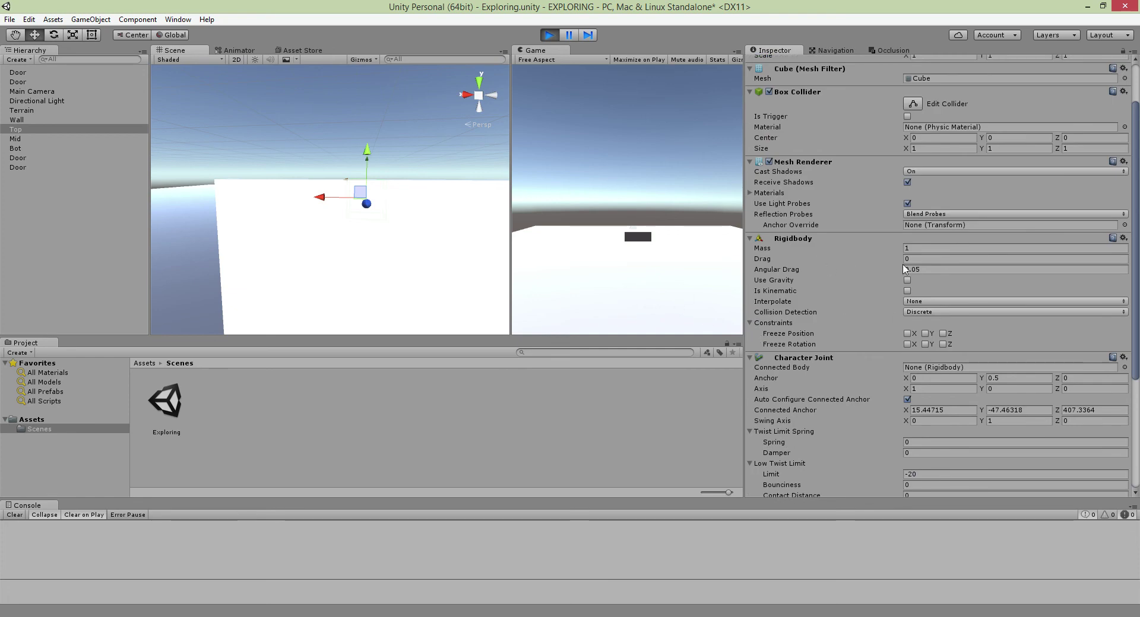
{"action": "scroll", "coordinate": [866, 277], "scroll_direction": "down", "scroll_amount": 6}
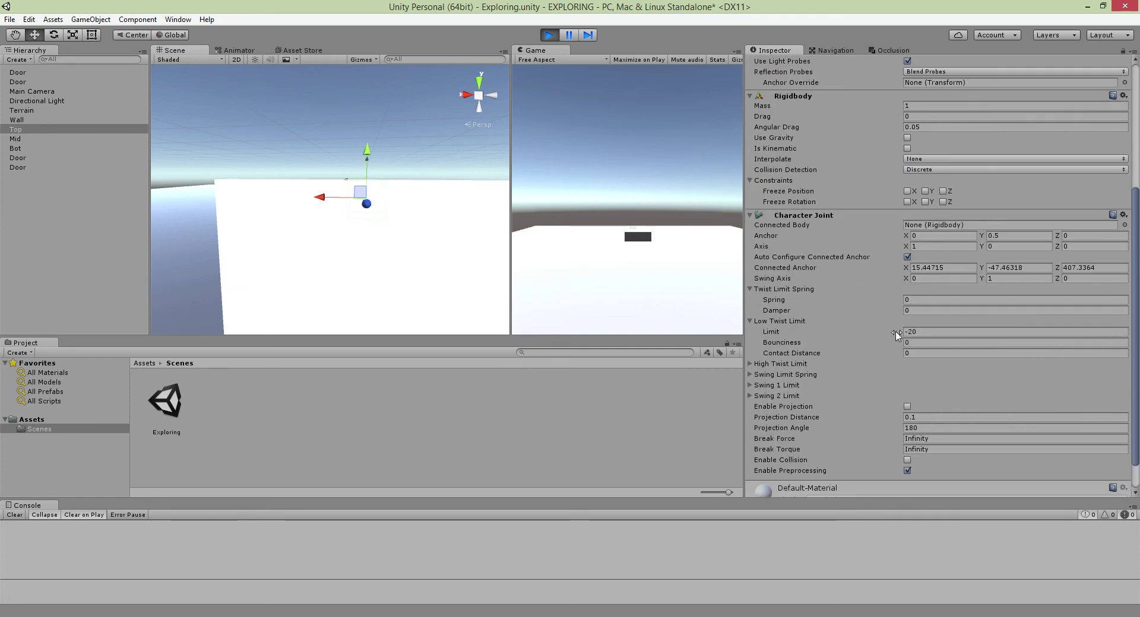
{"action": "left_click", "coordinate": [932, 489]}
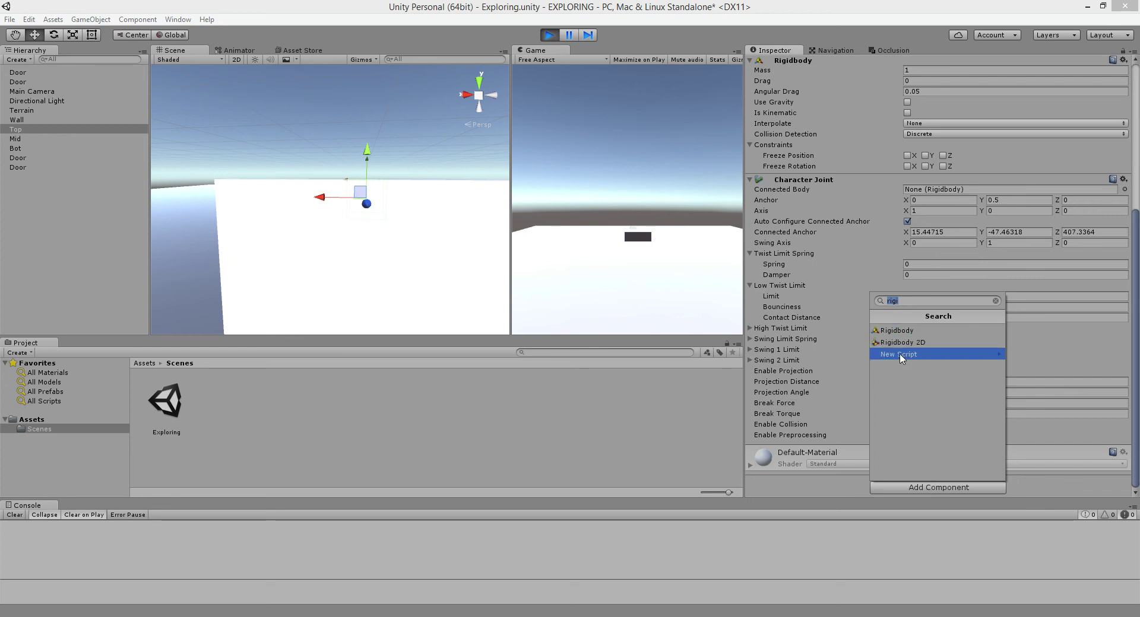
{"action": "type", "text": "jo"}
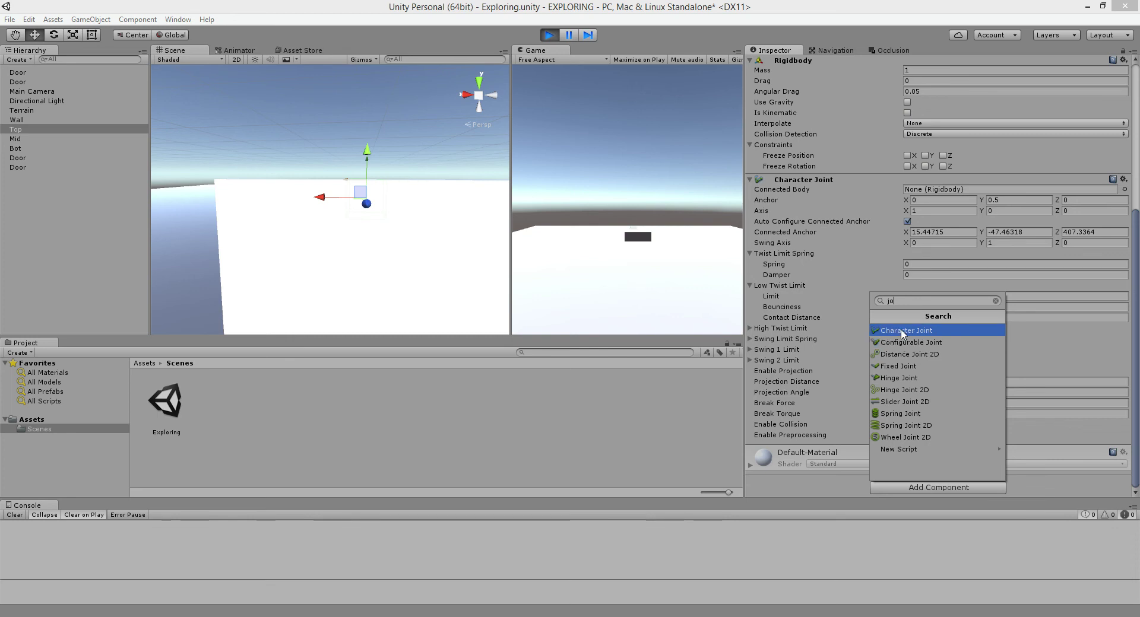
- Create a cube as a child of Top and add a Character Joint component to it
{"action": "right_click", "coordinate": [28, 275]}
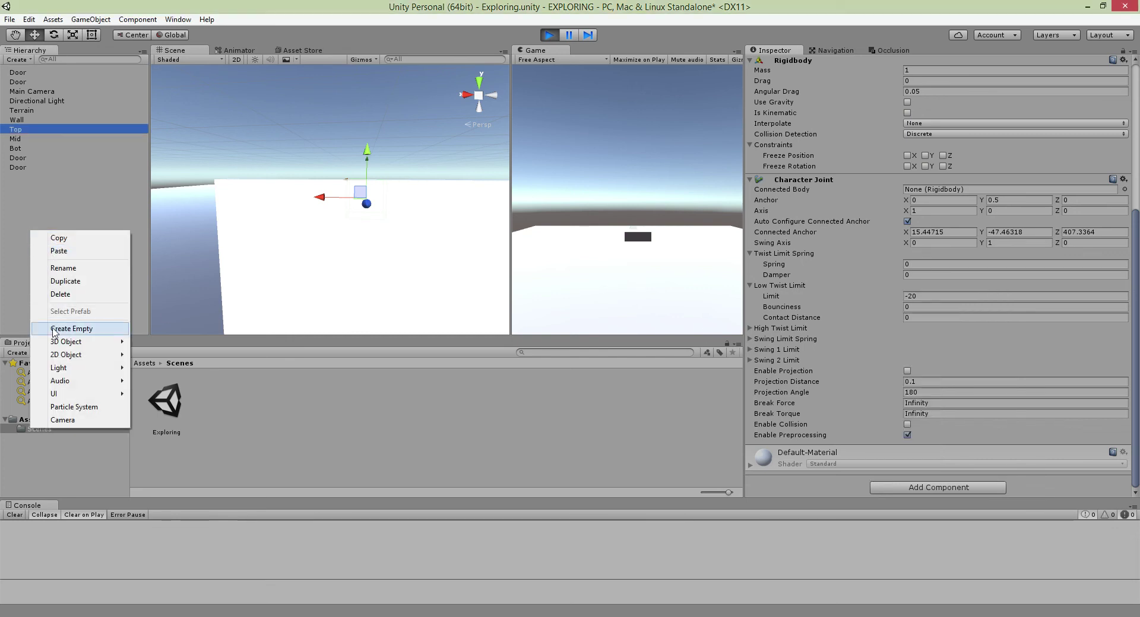
{"action": "mouse_move", "coordinate": [71, 342]}
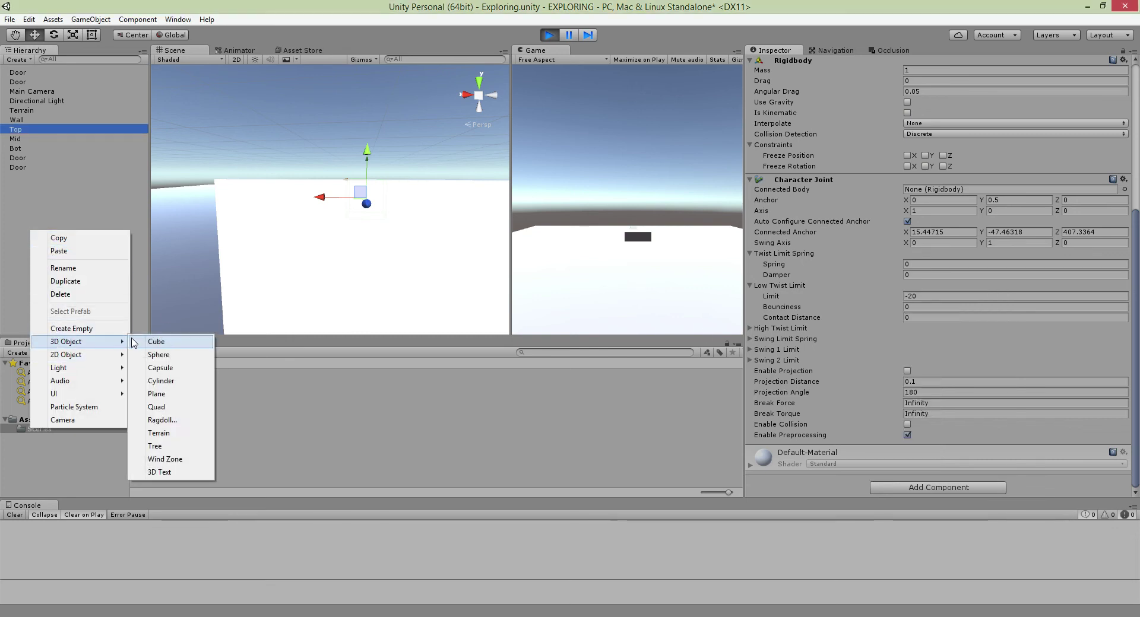
{"action": "left_click", "coordinate": [149, 343]}
{"action": "left_click", "coordinate": [914, 339]}
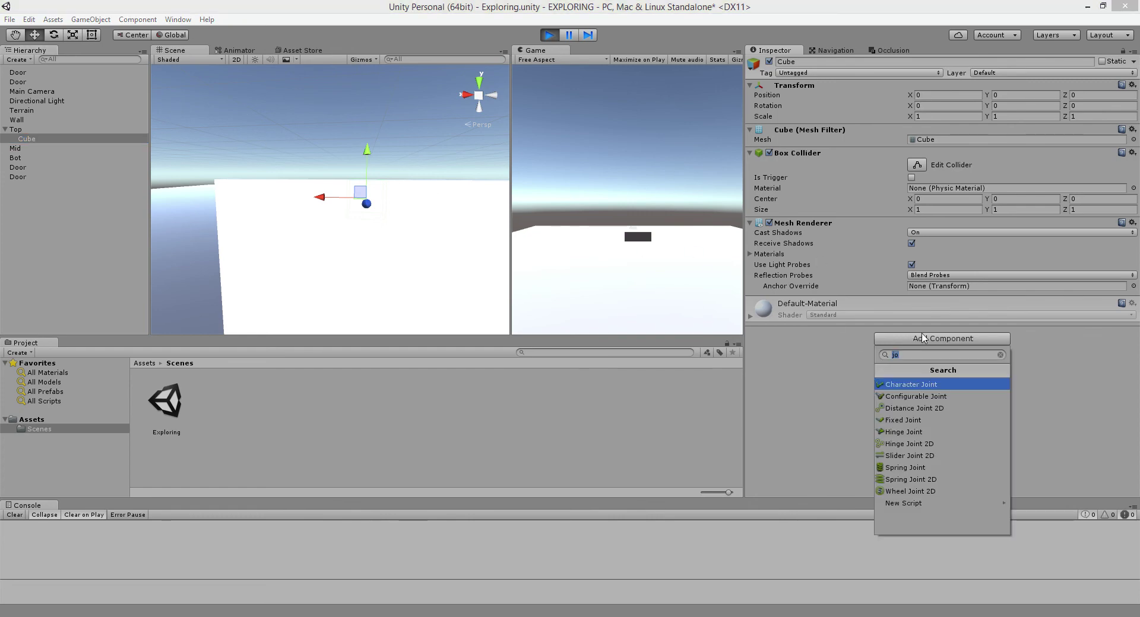
{"action": "left_click", "coordinate": [921, 386]}
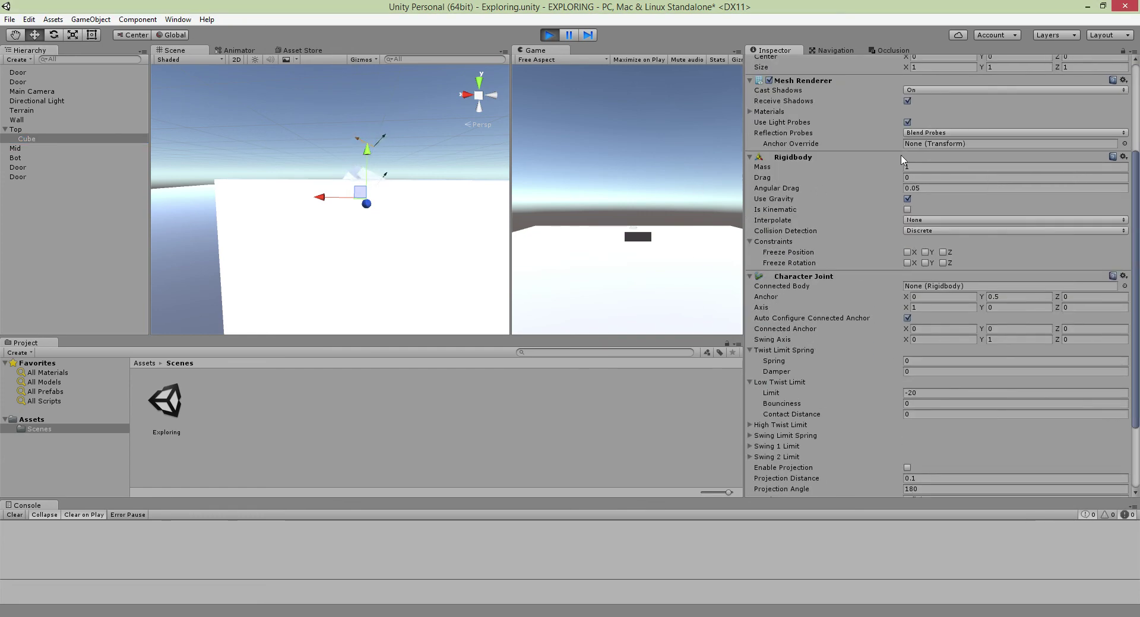
- Exit play mode and review the Character Joint settings of the Mid and Top cubes
{"action": "left_click", "coordinate": [549, 34]}
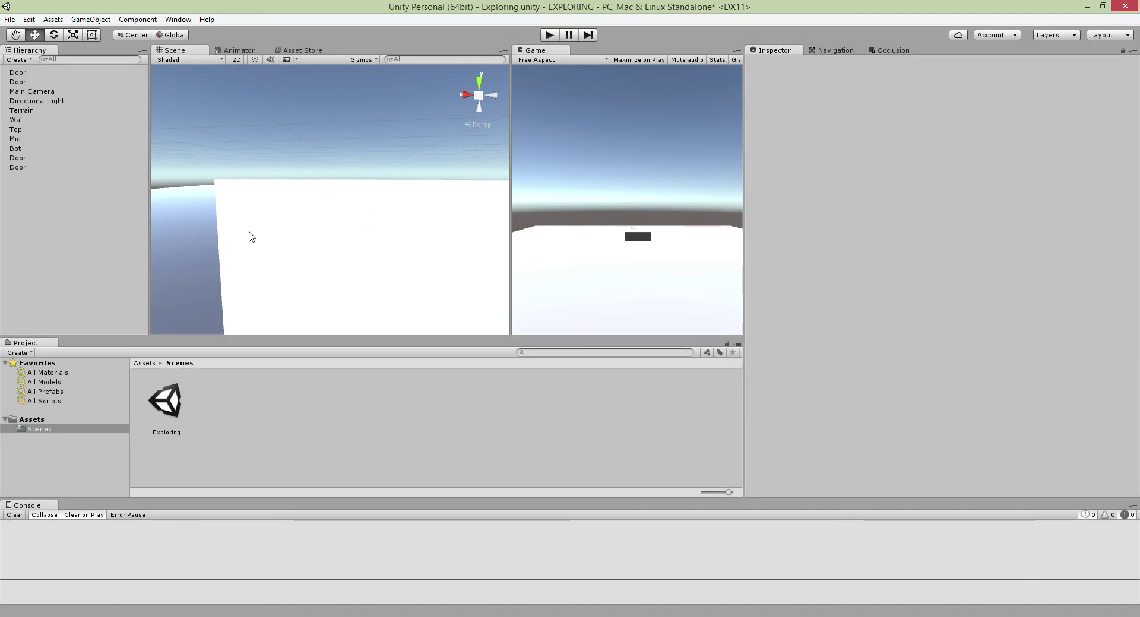
{"action": "left_click", "coordinate": [77, 140]}
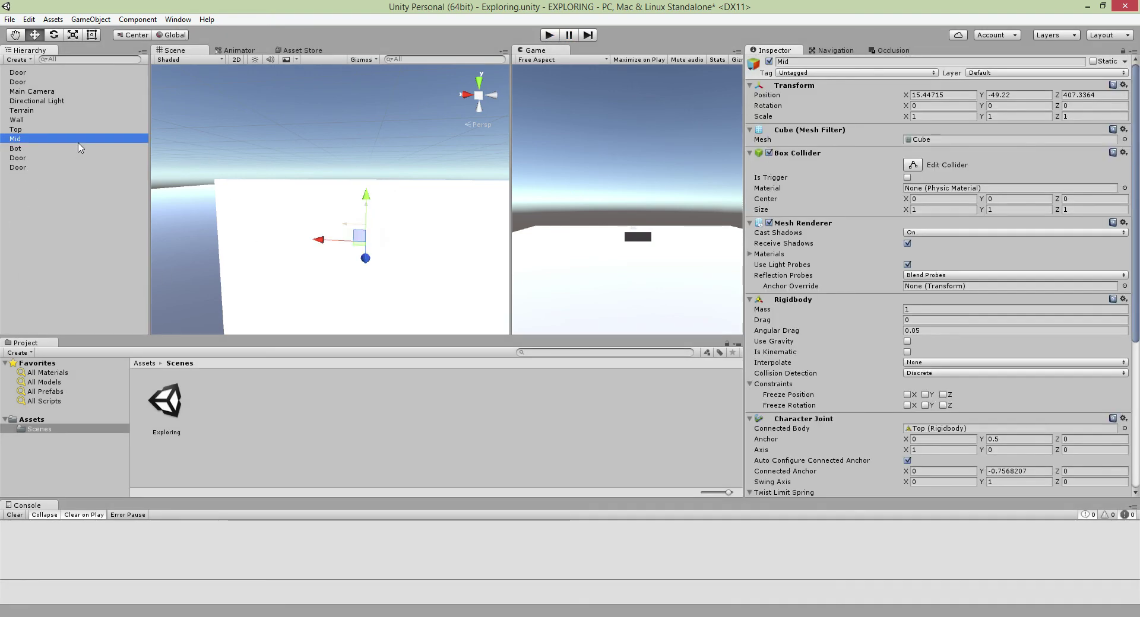
{"action": "scroll", "coordinate": [814, 469], "scroll_direction": "down", "scroll_amount": 10}
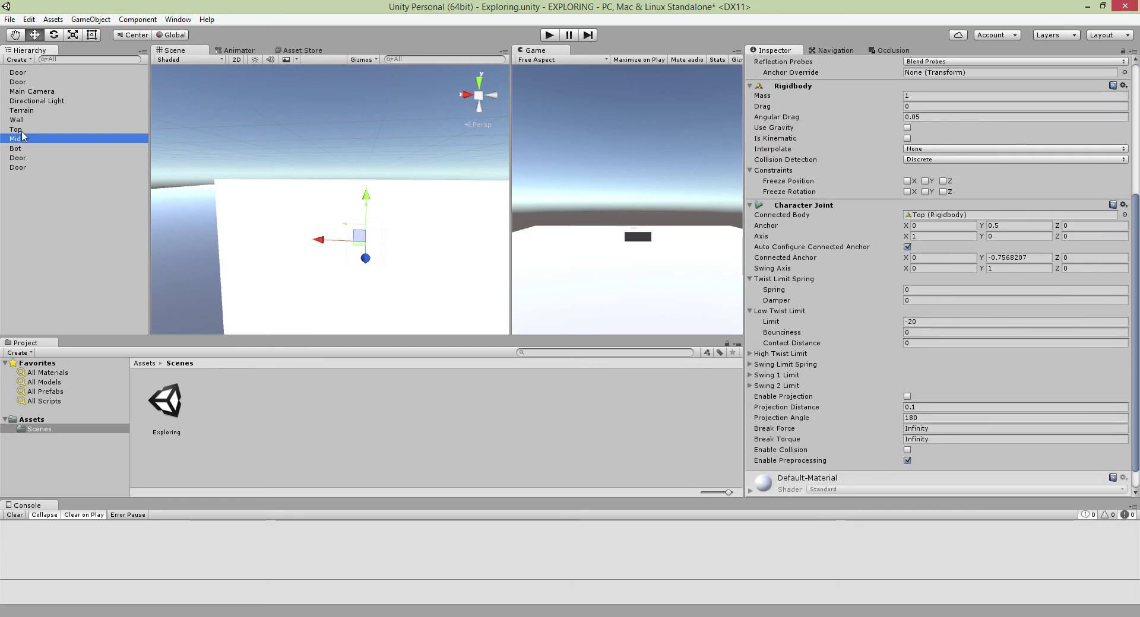
{"action": "left_click", "coordinate": [291, 183]}
{"action": "left_click_drag", "start_coordinate": [291, 183], "coordinate": [195, 208], "text": "alt"}
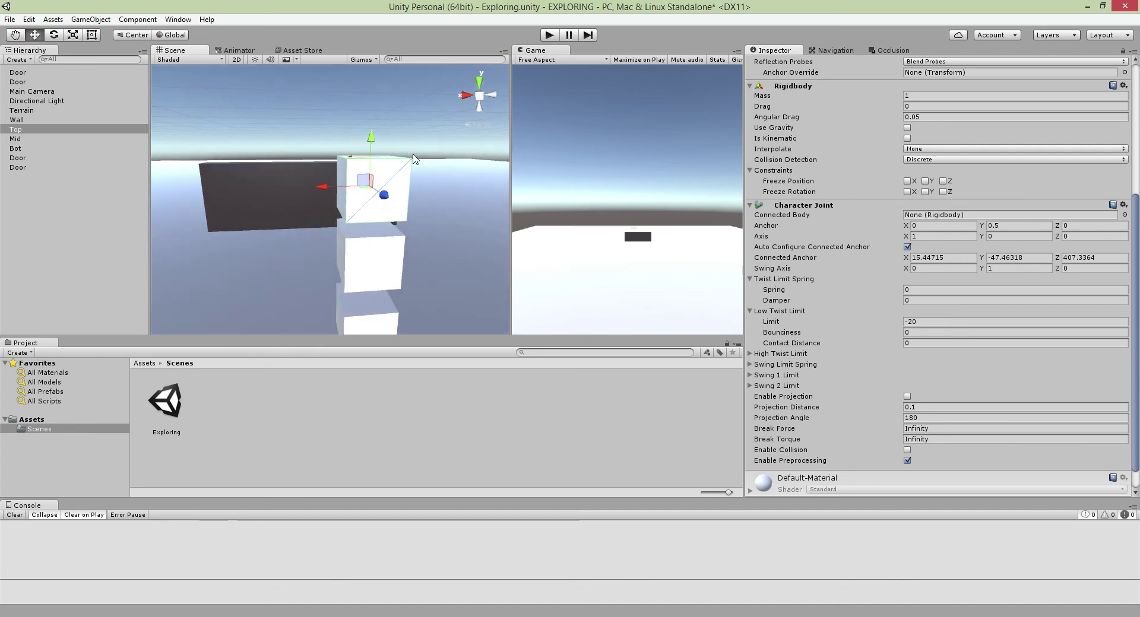
{"action": "scroll", "coordinate": [946, 407], "scroll_direction": "down", "scroll_amount": 1}
{"action": "scroll", "coordinate": [950, 356], "scroll_direction": "up", "scroll_amount": 5}
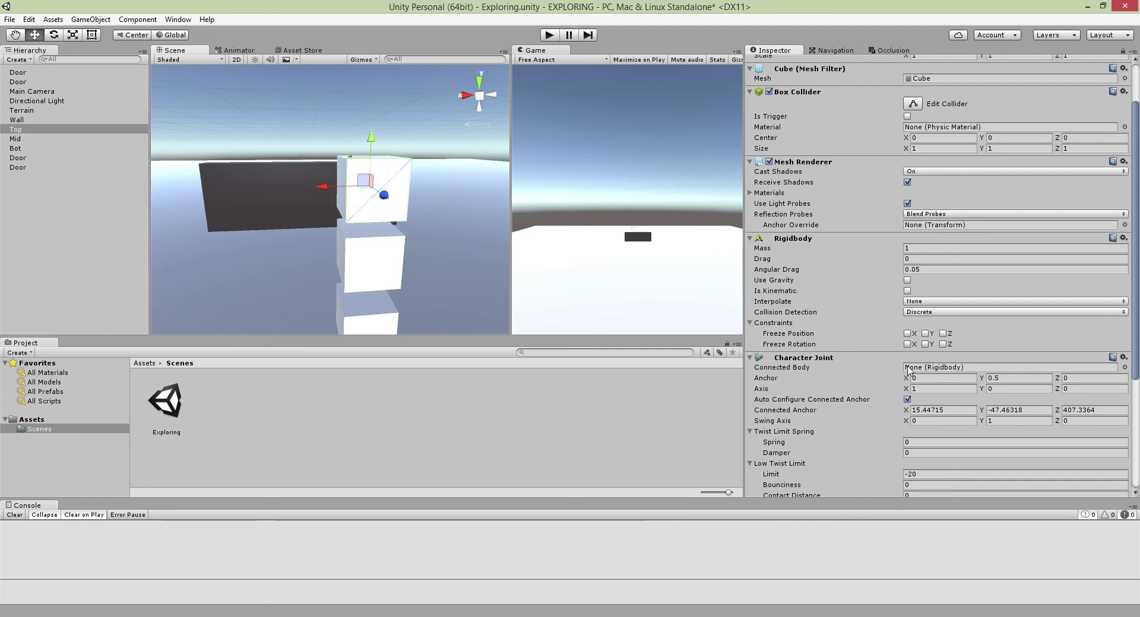
- Check which connected body the Character Joints of the Mid and Bot cubes use
{"action": "left_click", "coordinate": [24, 139]}
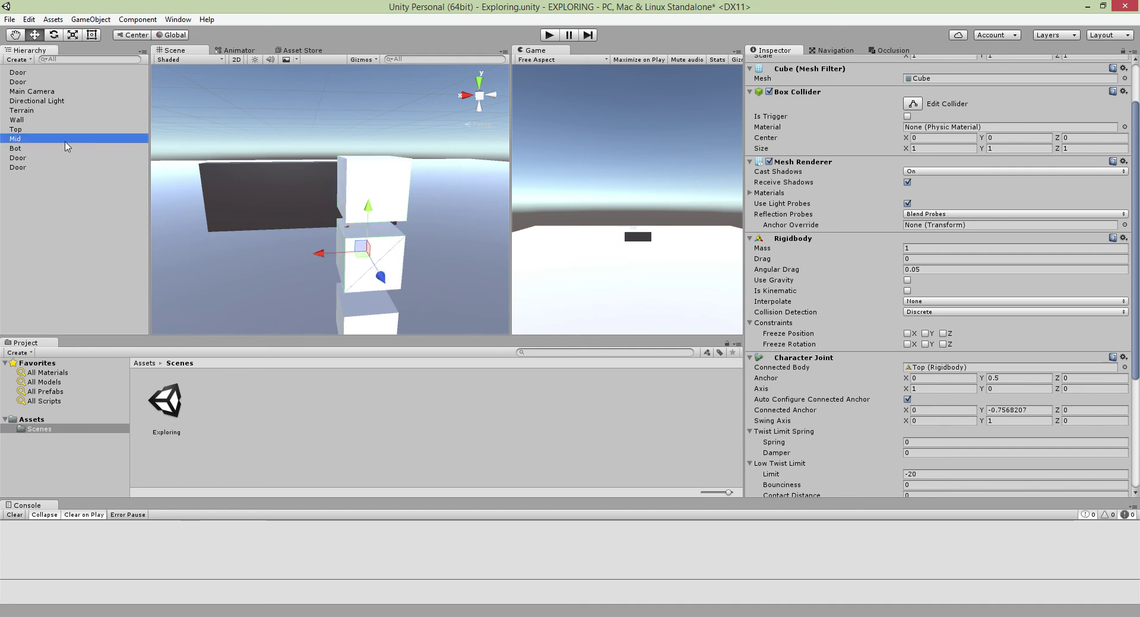
{"action": "scroll", "coordinate": [350, 291], "scroll_direction": "up", "scroll_amount": 2}
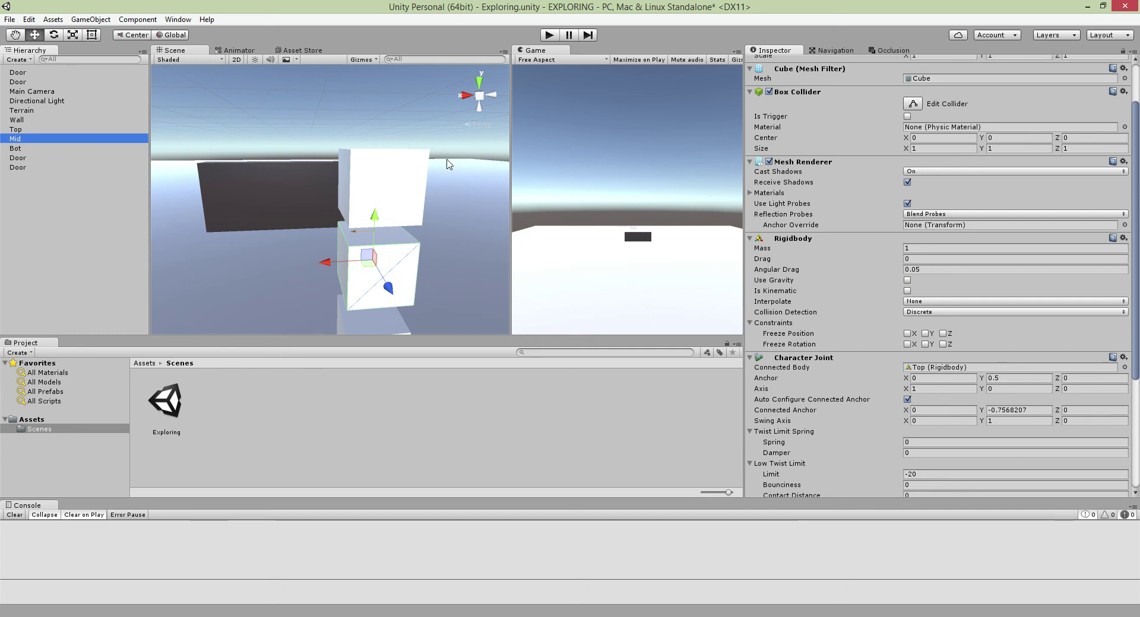
{"action": "left_click", "coordinate": [86, 150]}
{"action": "left_click_drag", "start_coordinate": [332, 249], "coordinate": [280, 200], "text": "alt"}
{"action": "scroll", "coordinate": [280, 200], "scroll_direction": "down", "scroll_amount": 10}
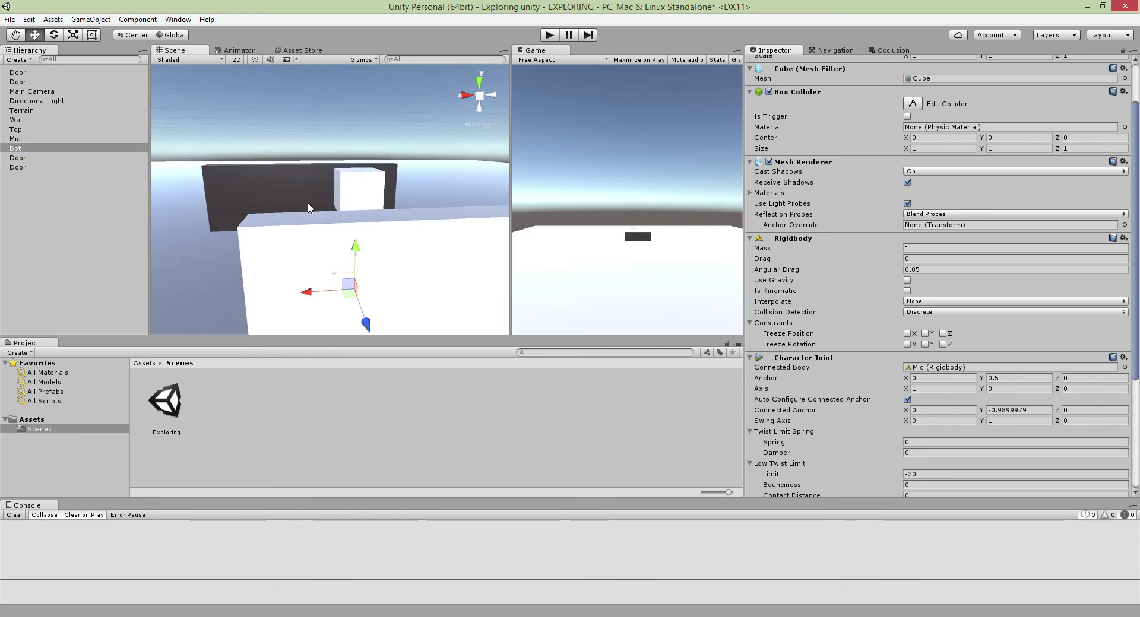
- Compare the components of the two doors in the hinge-jointed pair, and save the scene
{"action": "left_click", "coordinate": [26, 160]}
{"action": "double_click", "coordinate": [24, 158]}
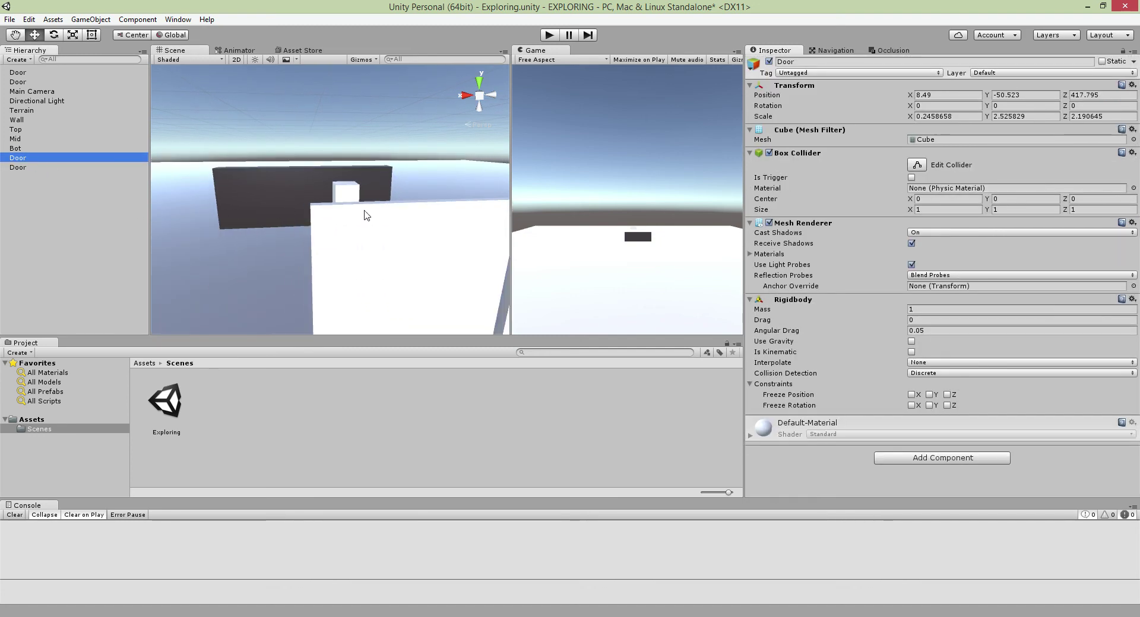
{"action": "left_click", "coordinate": [316, 255]}
{"action": "right_click_drag", "start_coordinate": [315, 256], "coordinate": [394, 267]}
{"action": "left_click", "coordinate": [359, 261]}
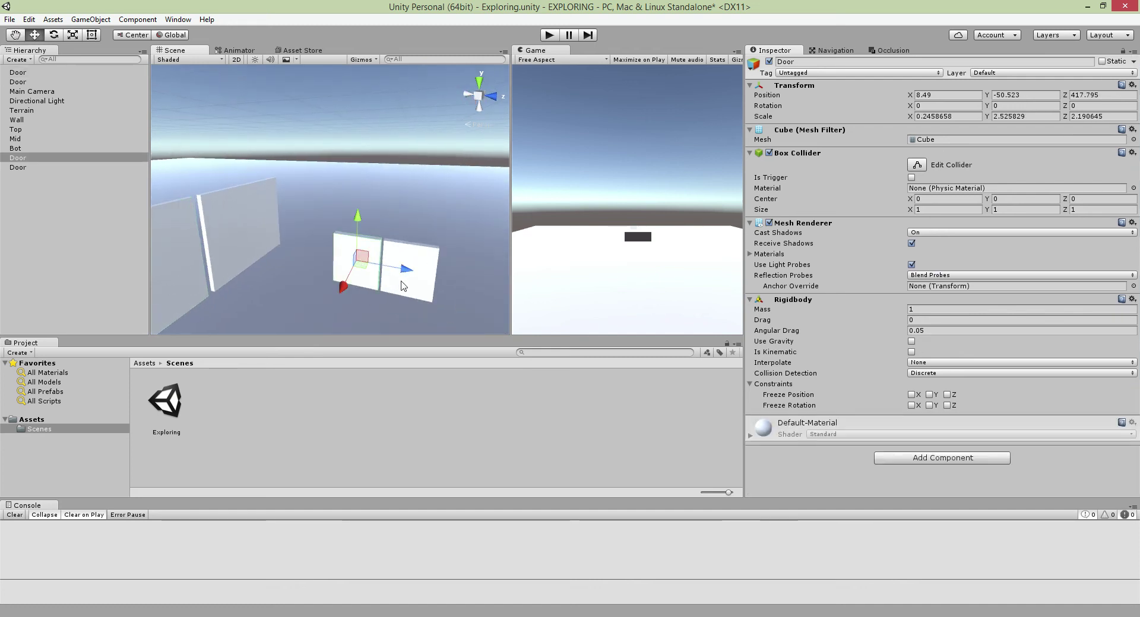
{"action": "left_click", "coordinate": [412, 283]}
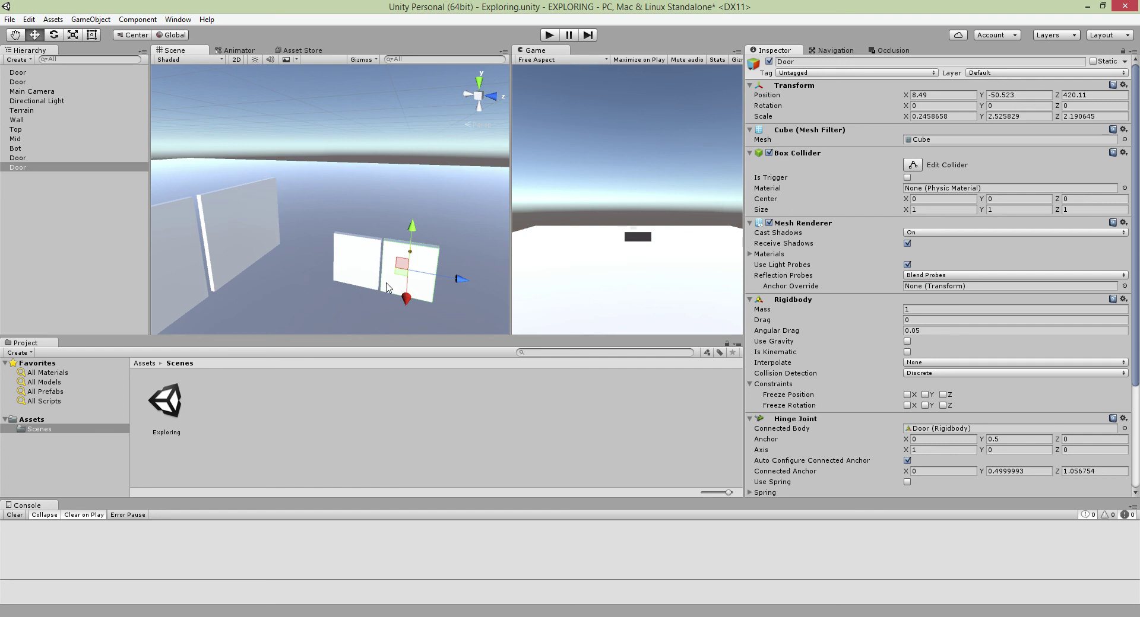
{"action": "left_click", "coordinate": [369, 254]}
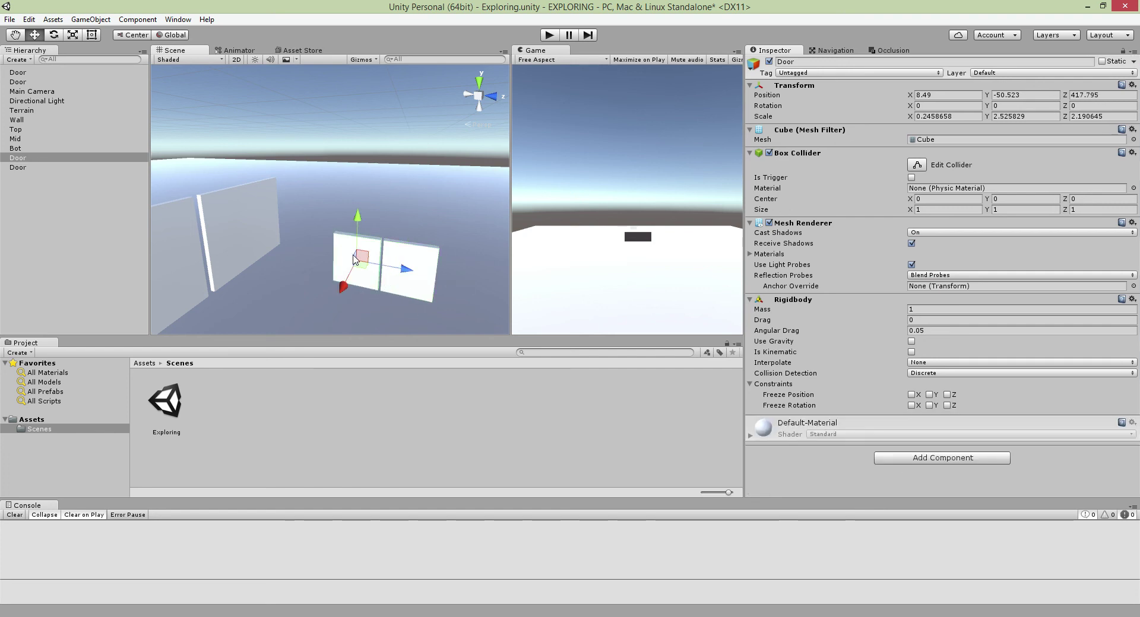
{"action": "left_click", "coordinate": [425, 291]}
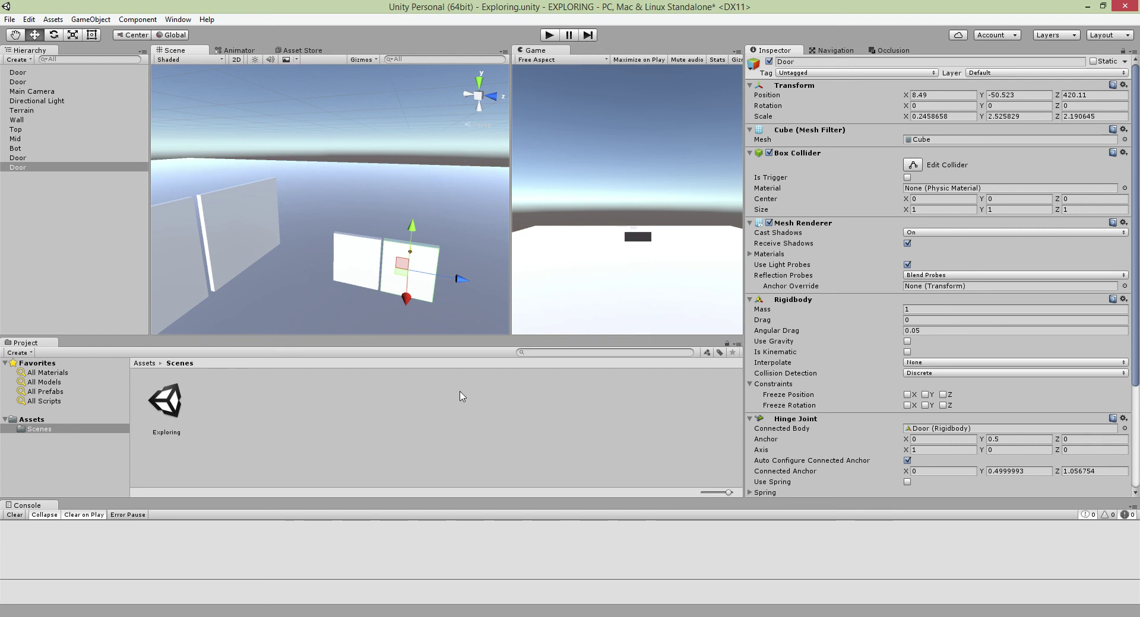
{"action": "key", "text": "ctrl+s"}
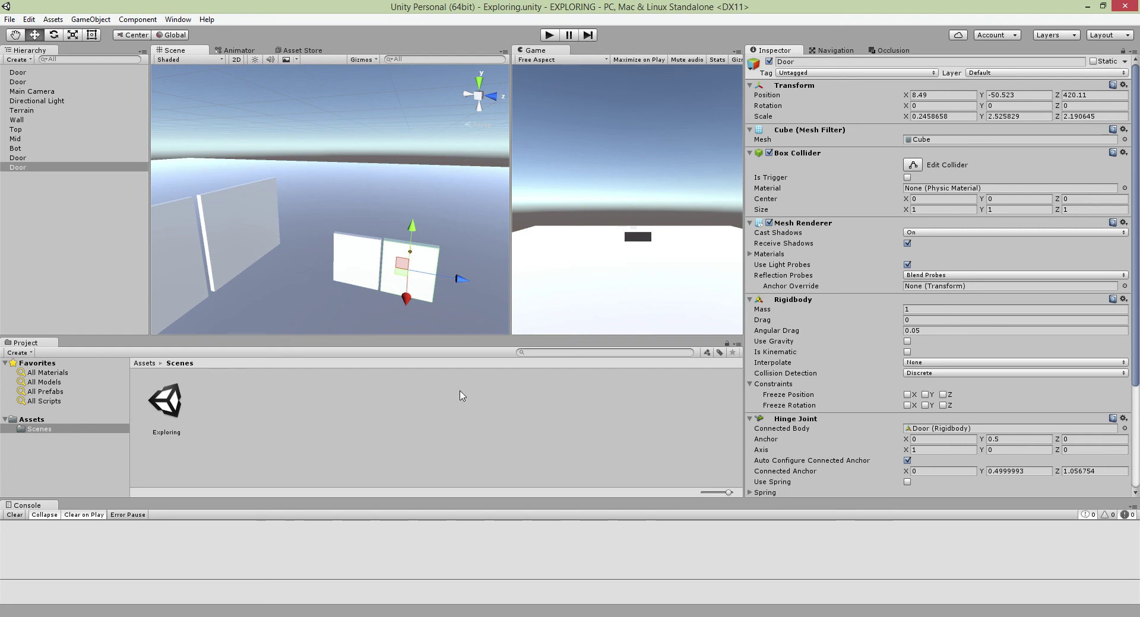